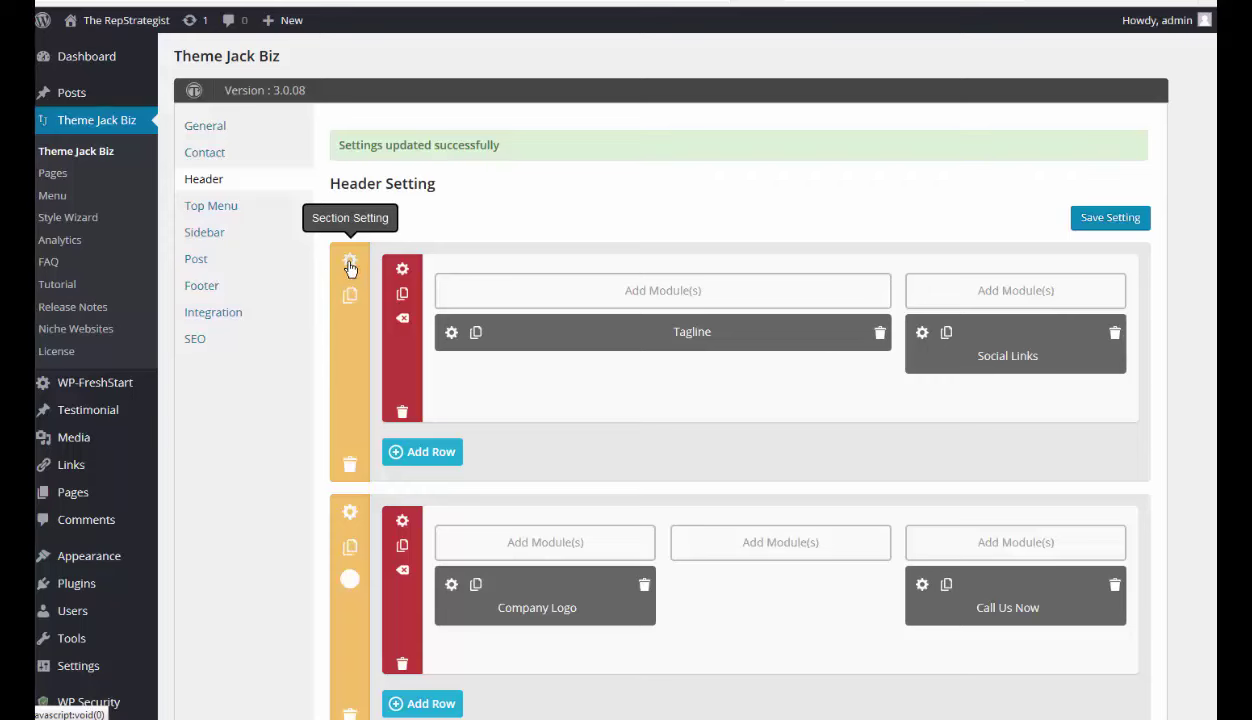
Keep Section Style 1 for the top header section and open its background image picker
click(349, 263)
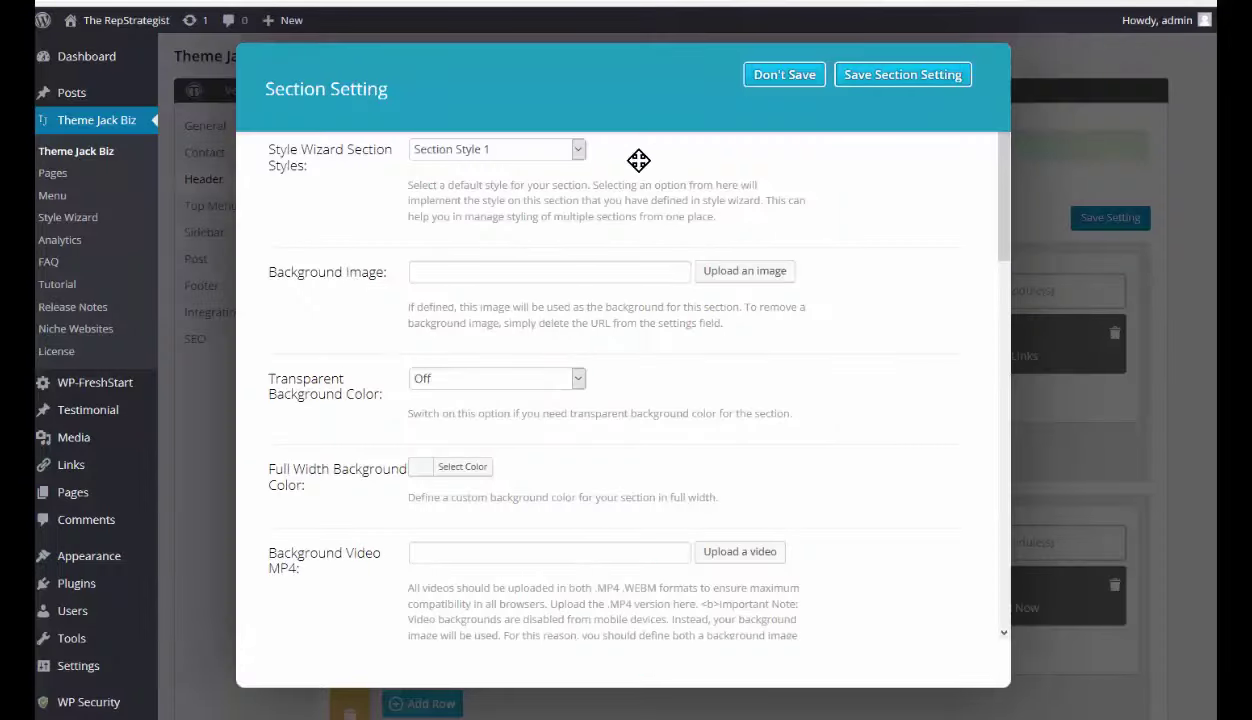
click(578, 150)
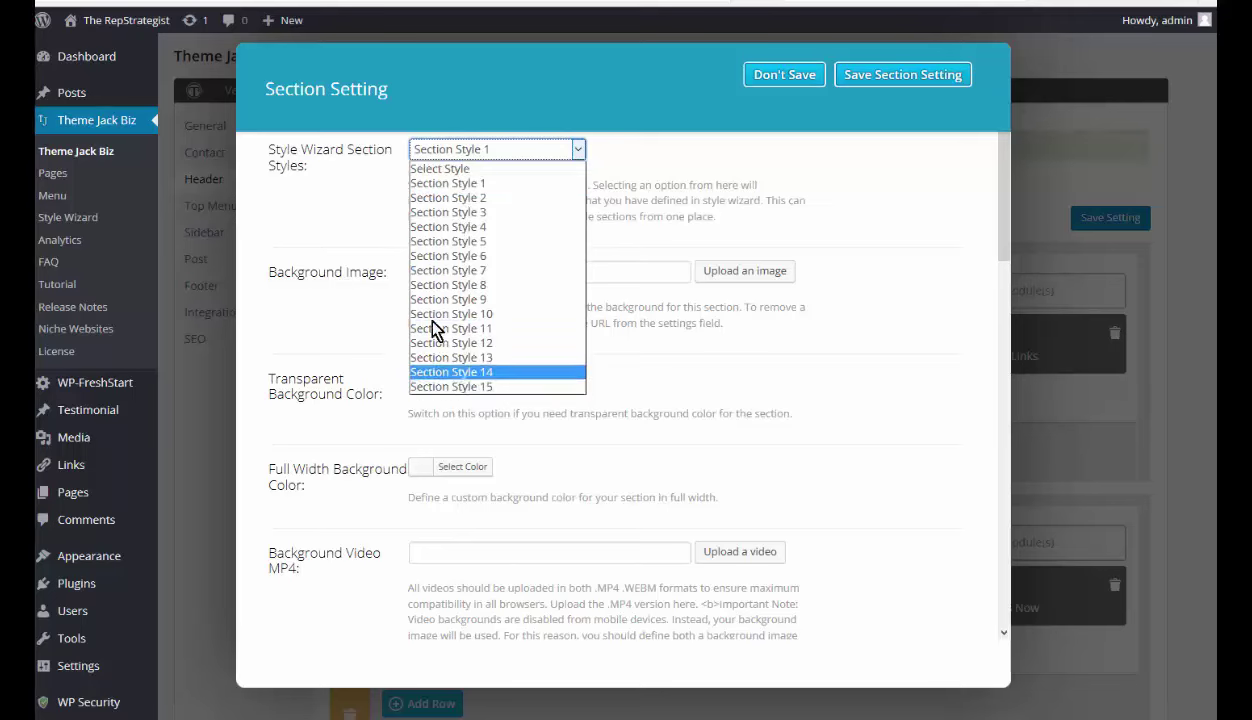
click(577, 152)
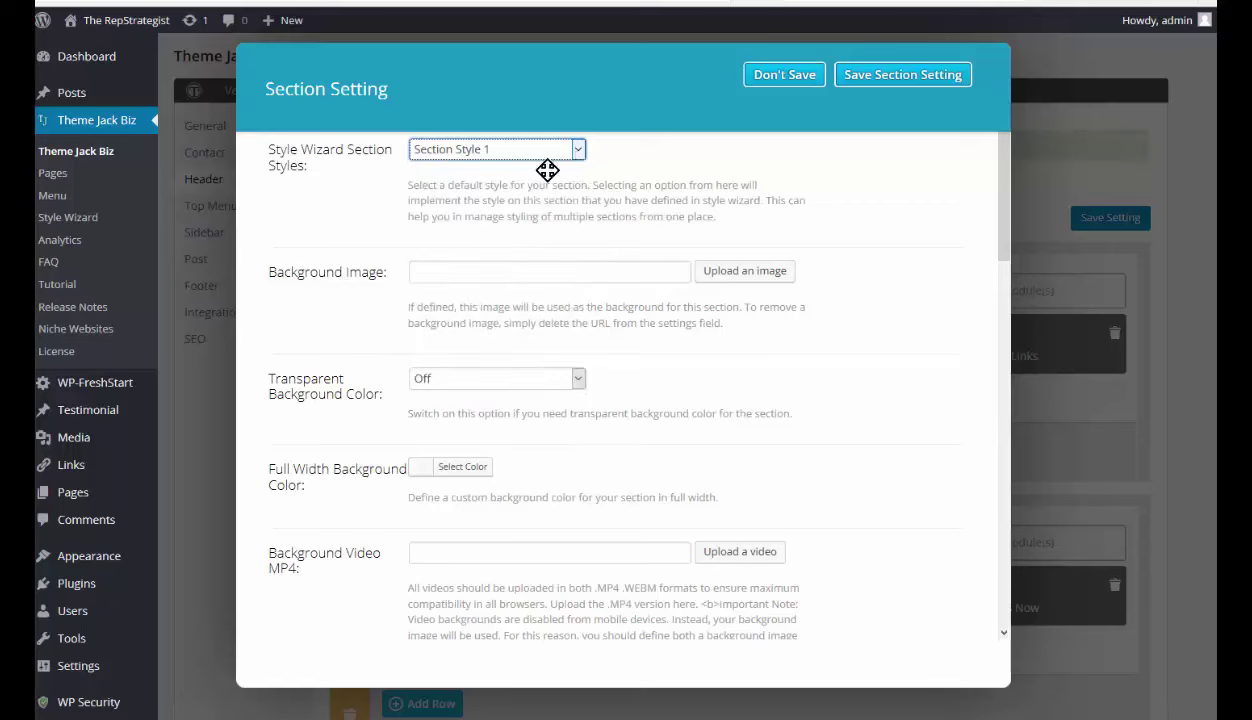
click(743, 278)
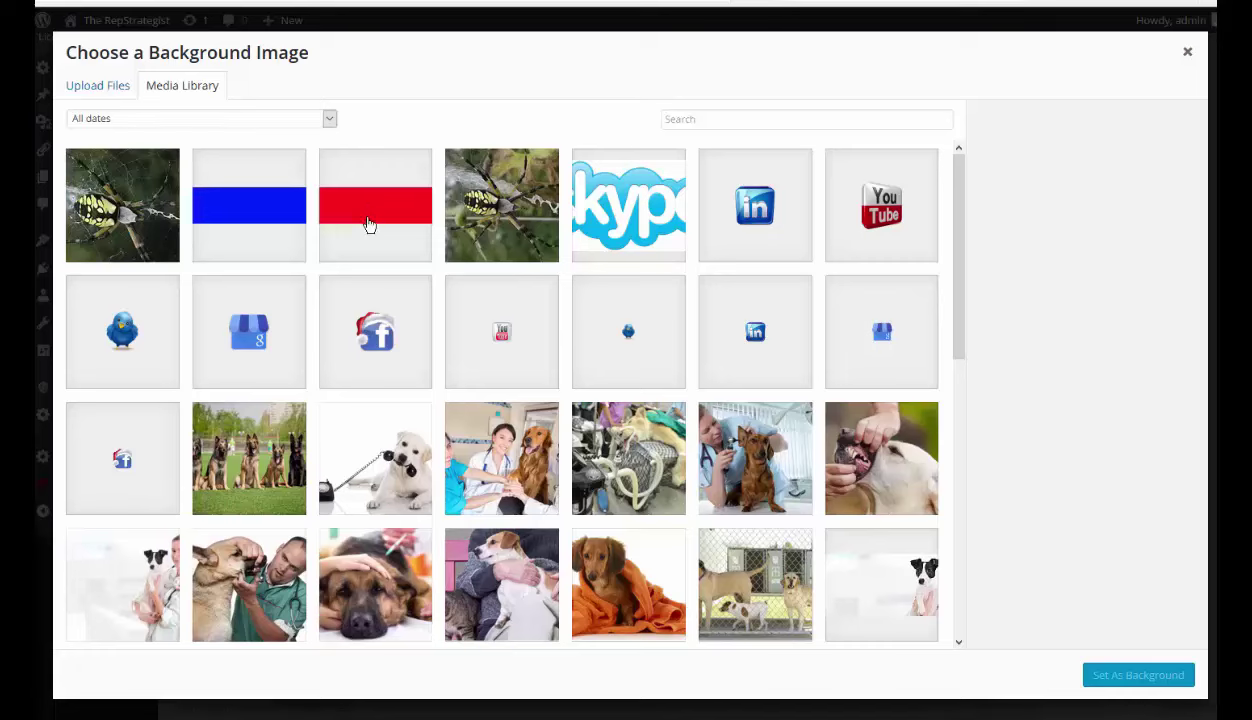
Apply the red tagline bar image as the section background and review the remaining section options
click(377, 207)
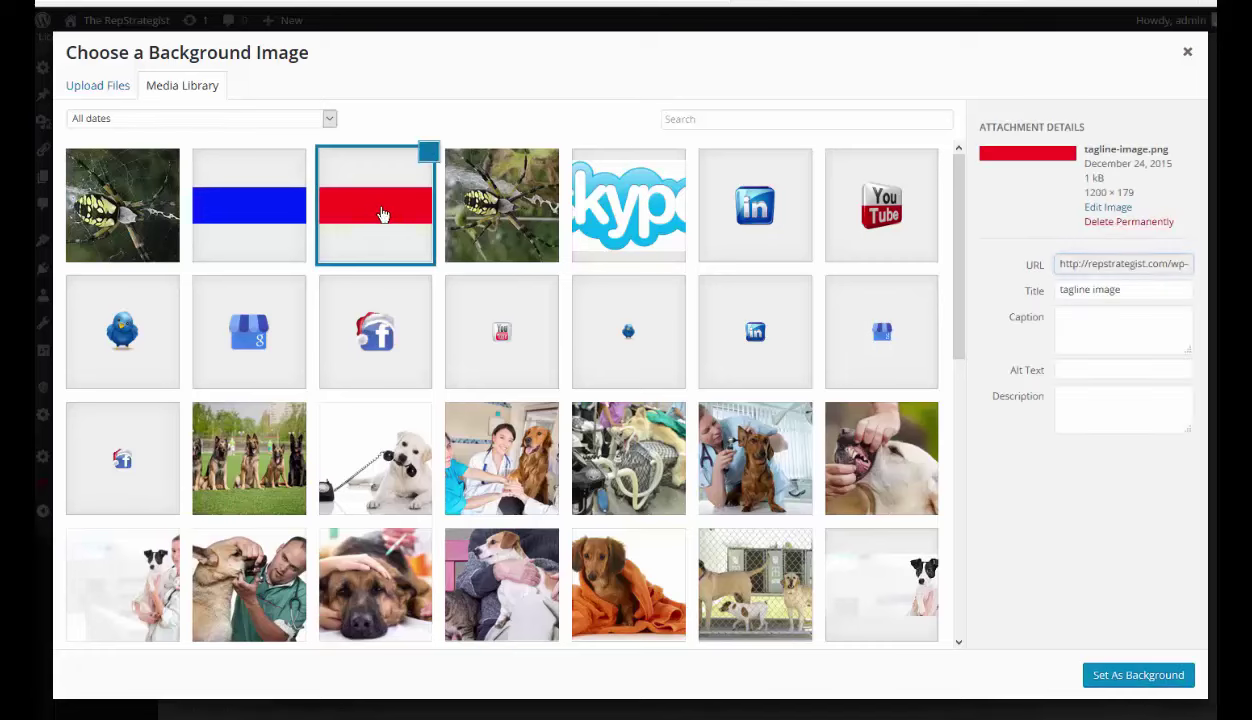
click(1140, 677)
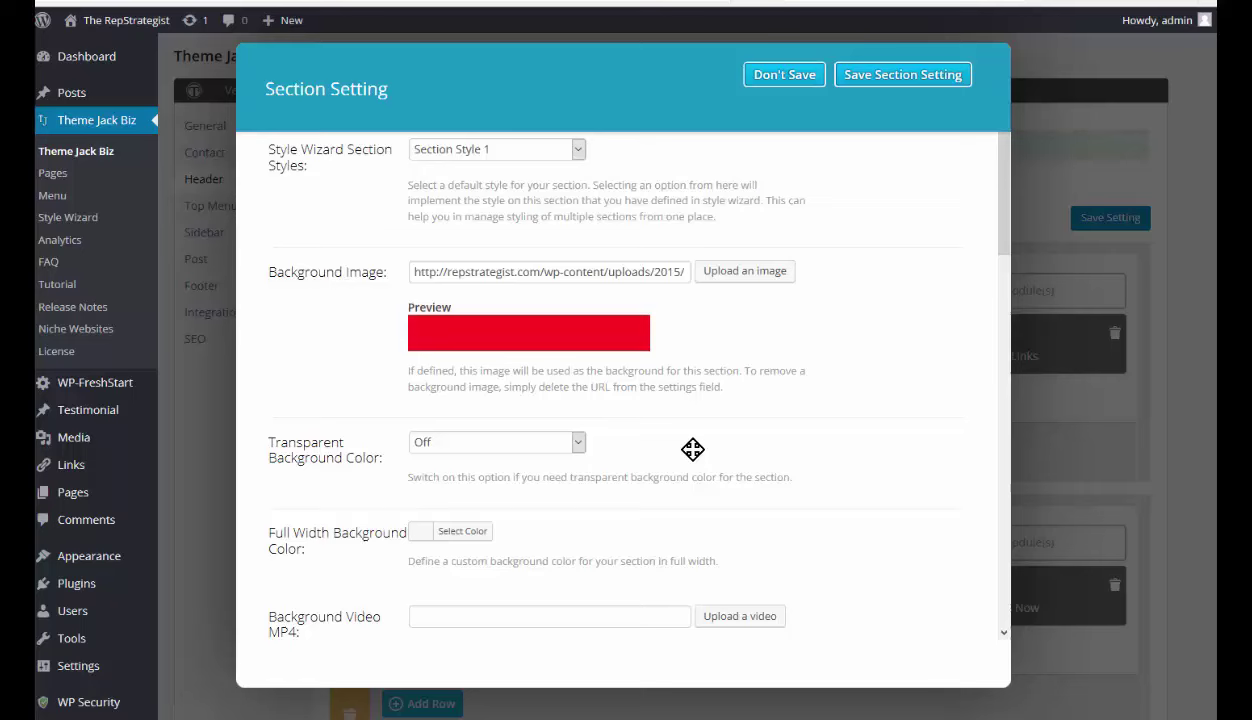
scroll(780, 441, down, 1)
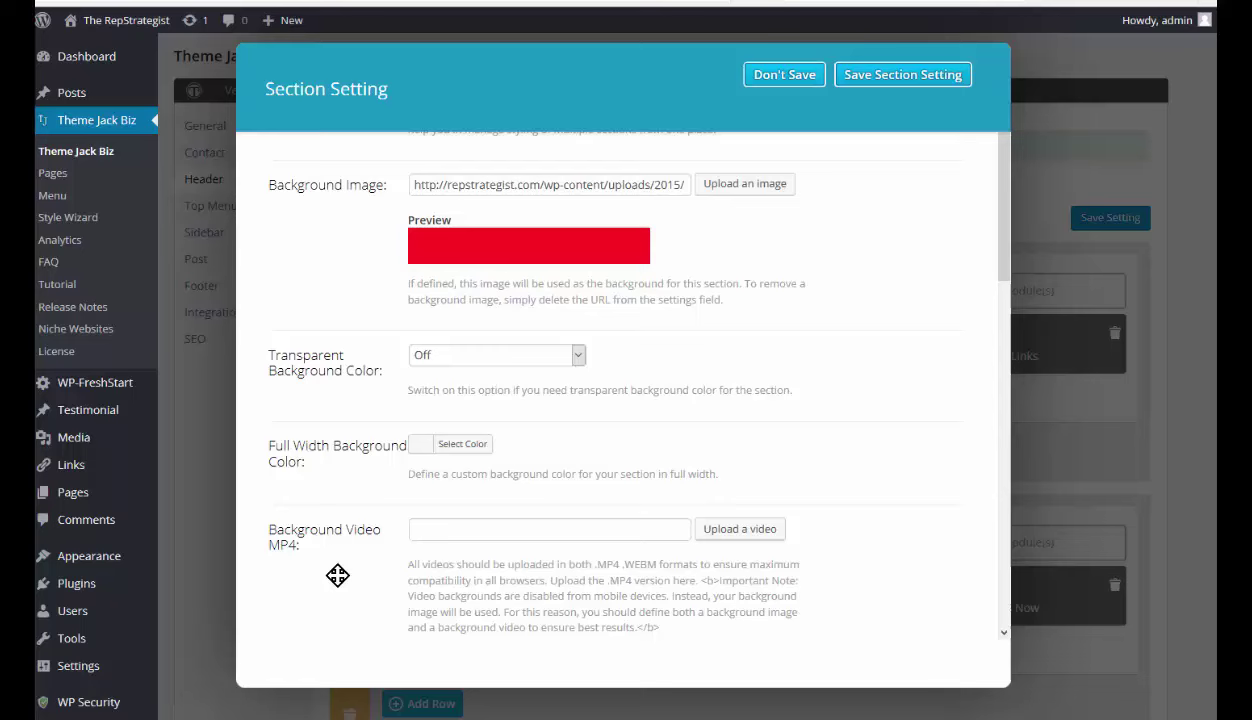
scroll(321, 576, down, 2)
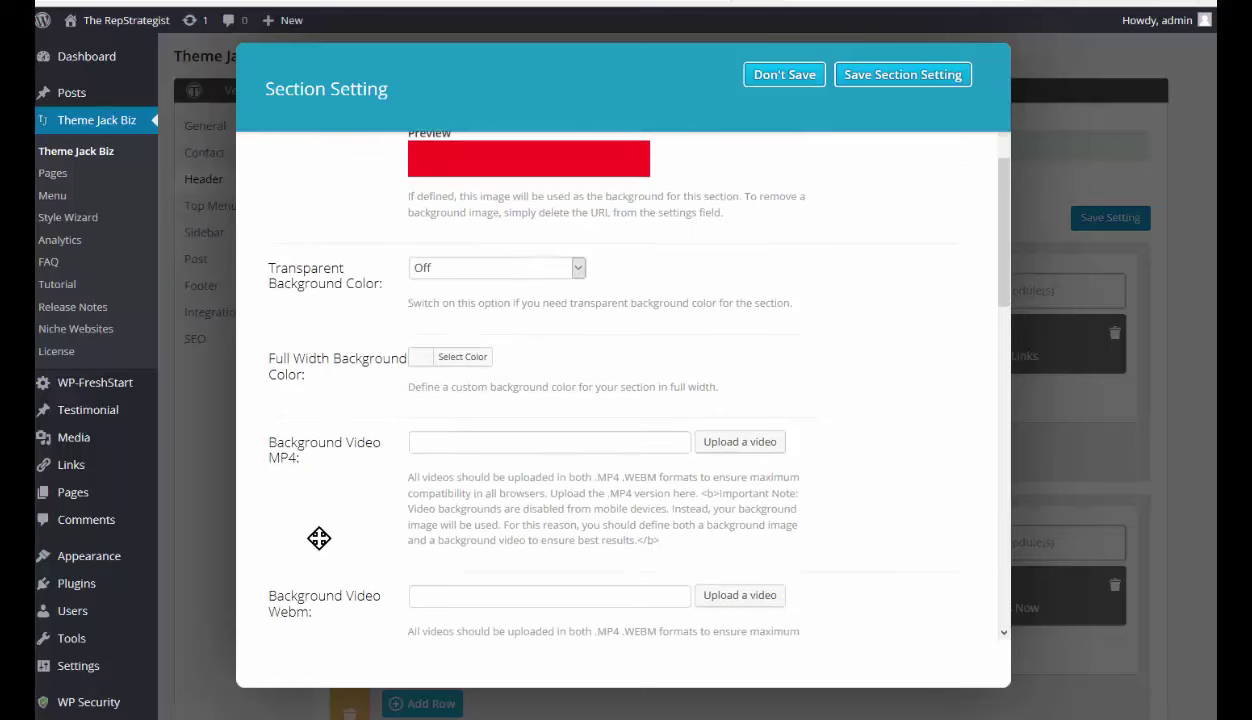
scroll(314, 545, down, 3)
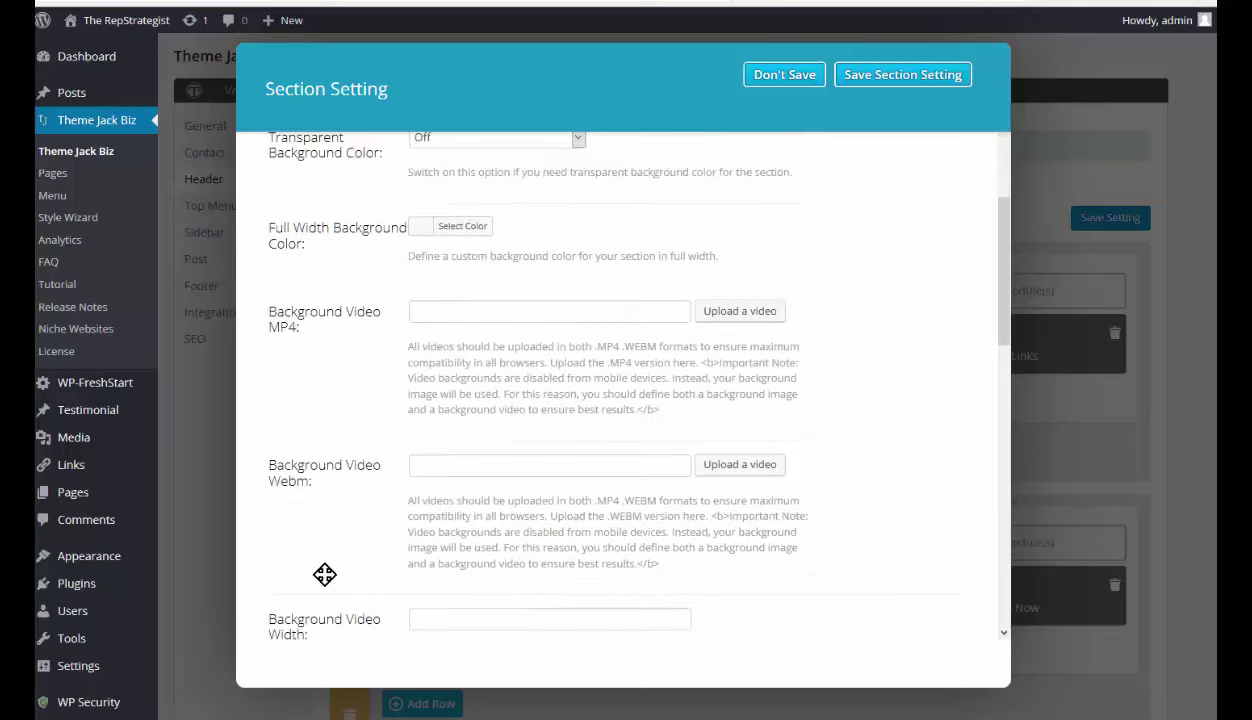
scroll(361, 481, down, 6)
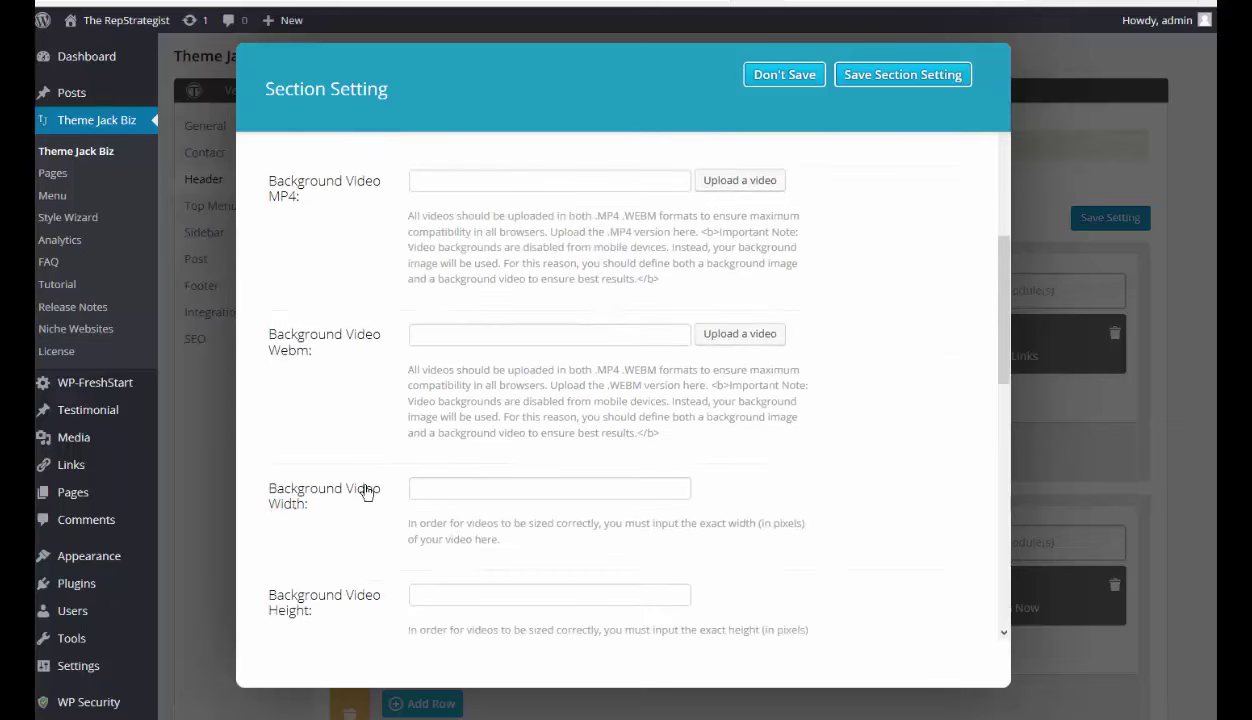
scroll(324, 446, down, 4)
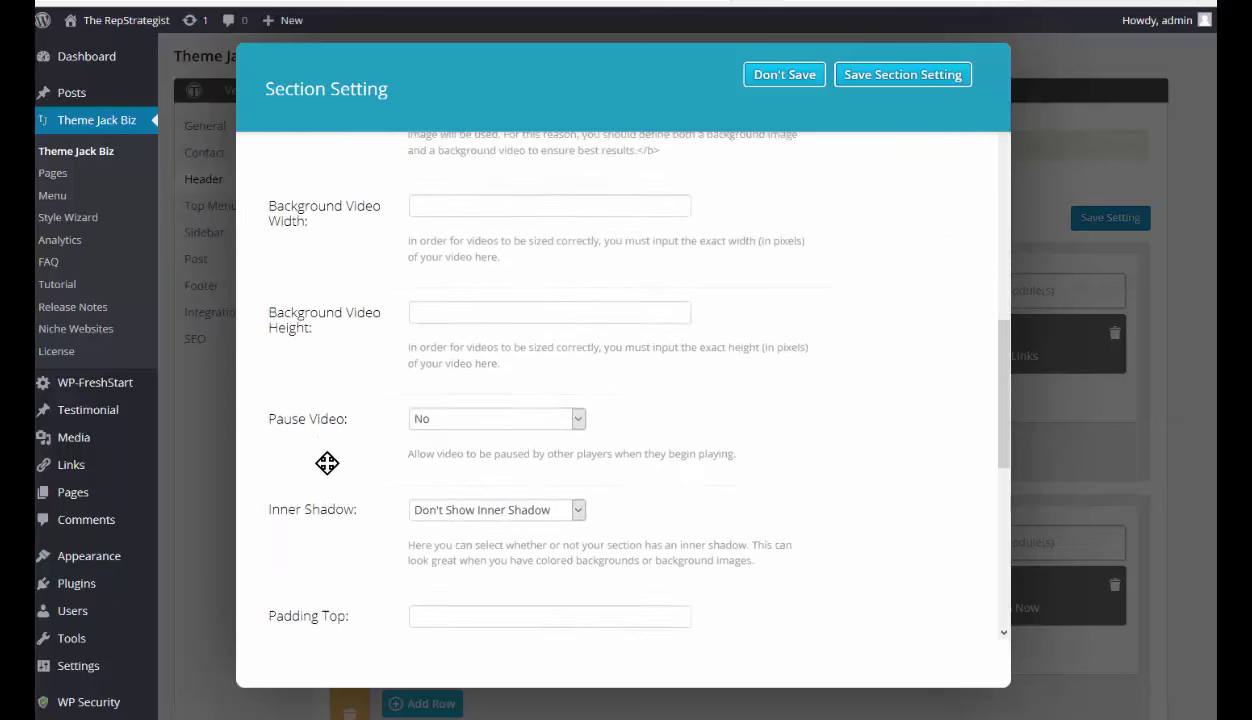
scroll(330, 461, down, 3)
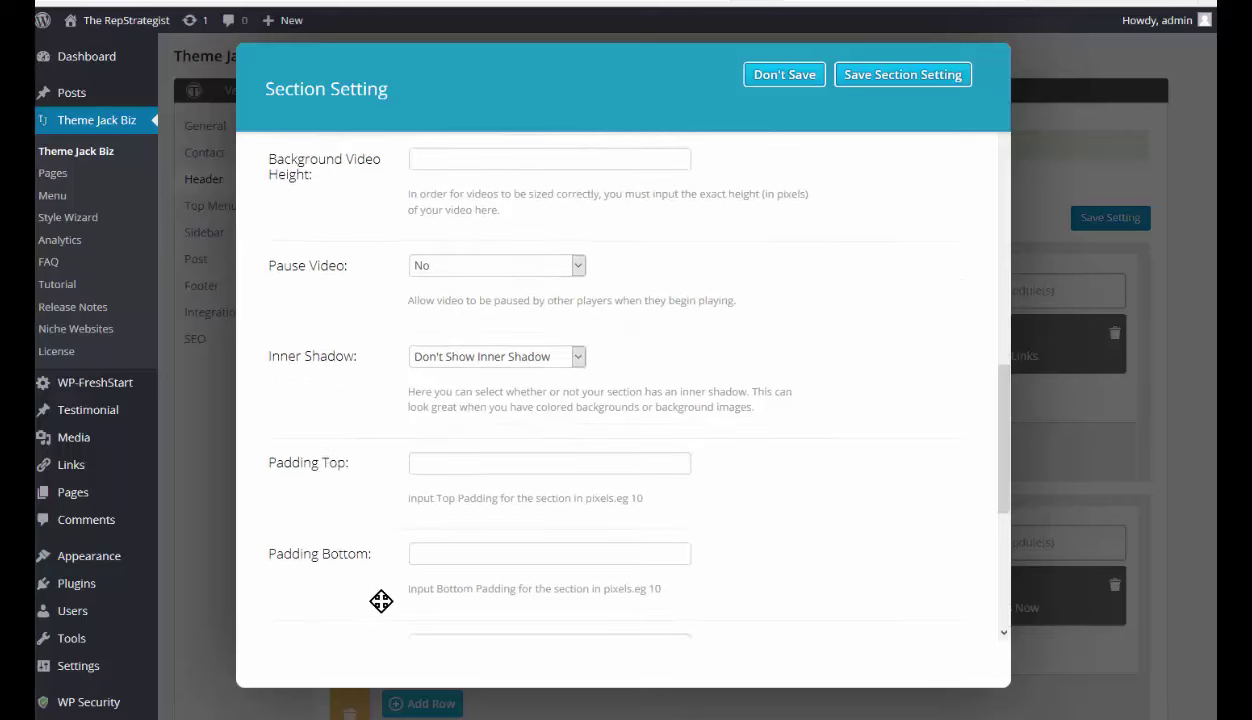
scroll(380, 601, down, 4)
scroll(383, 600, down, 5)
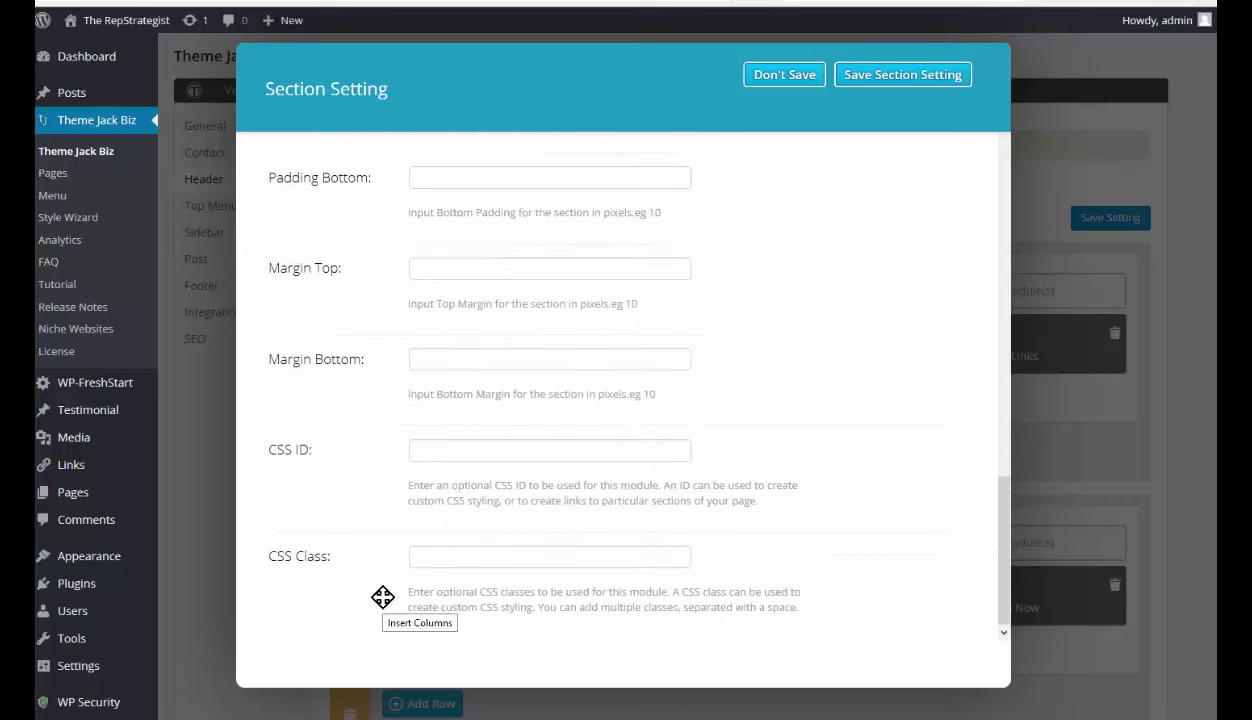
scroll(813, 466, up, 10)
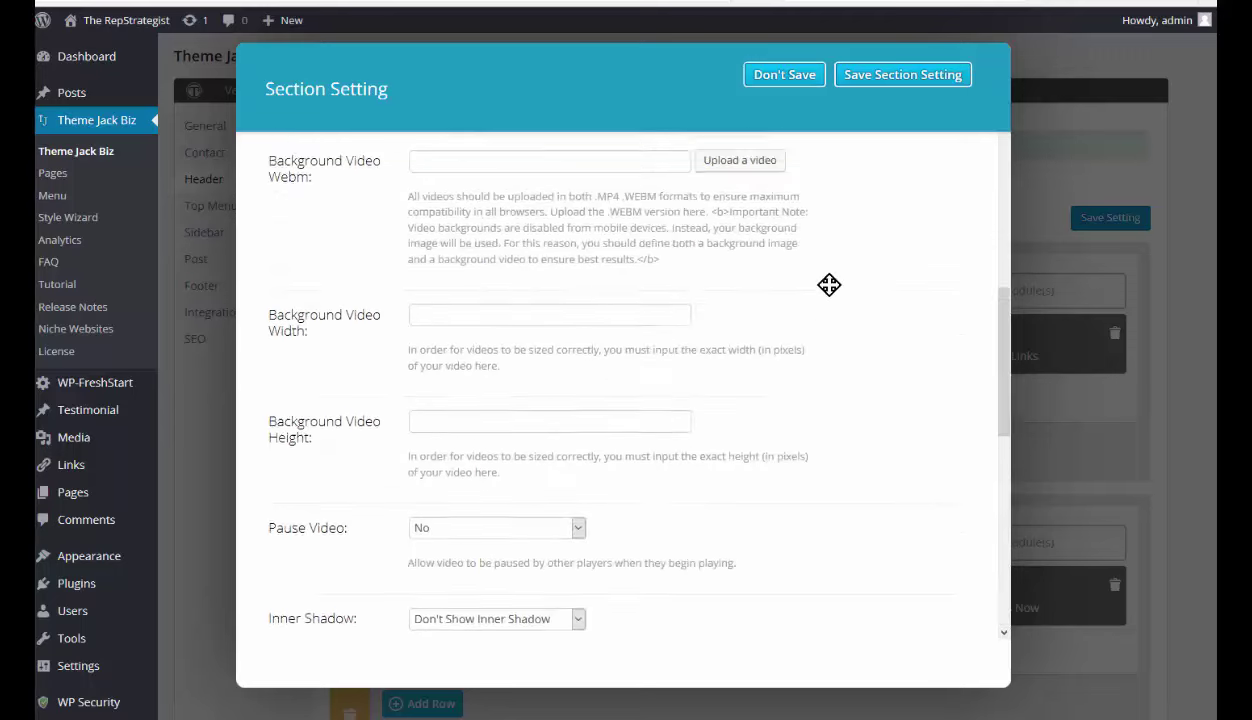
scroll(912, 222, up, 3)
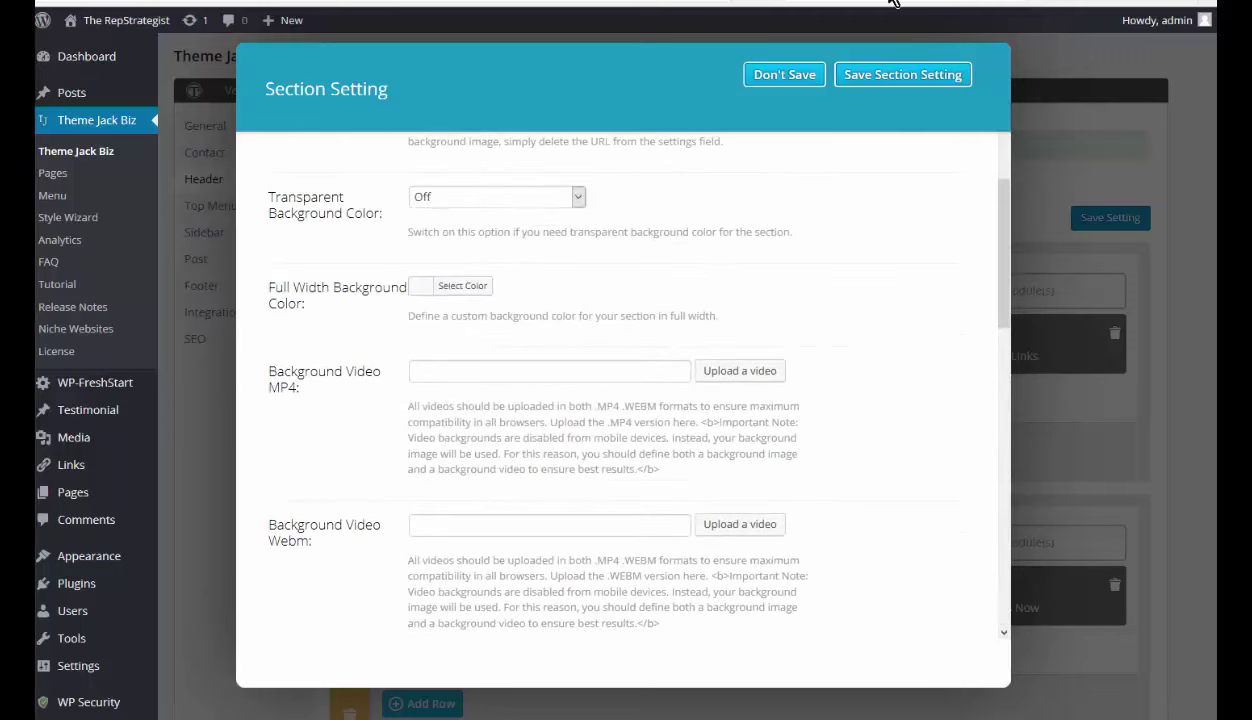
Save the section settings, then save the Header Setting page
click(897, 80)
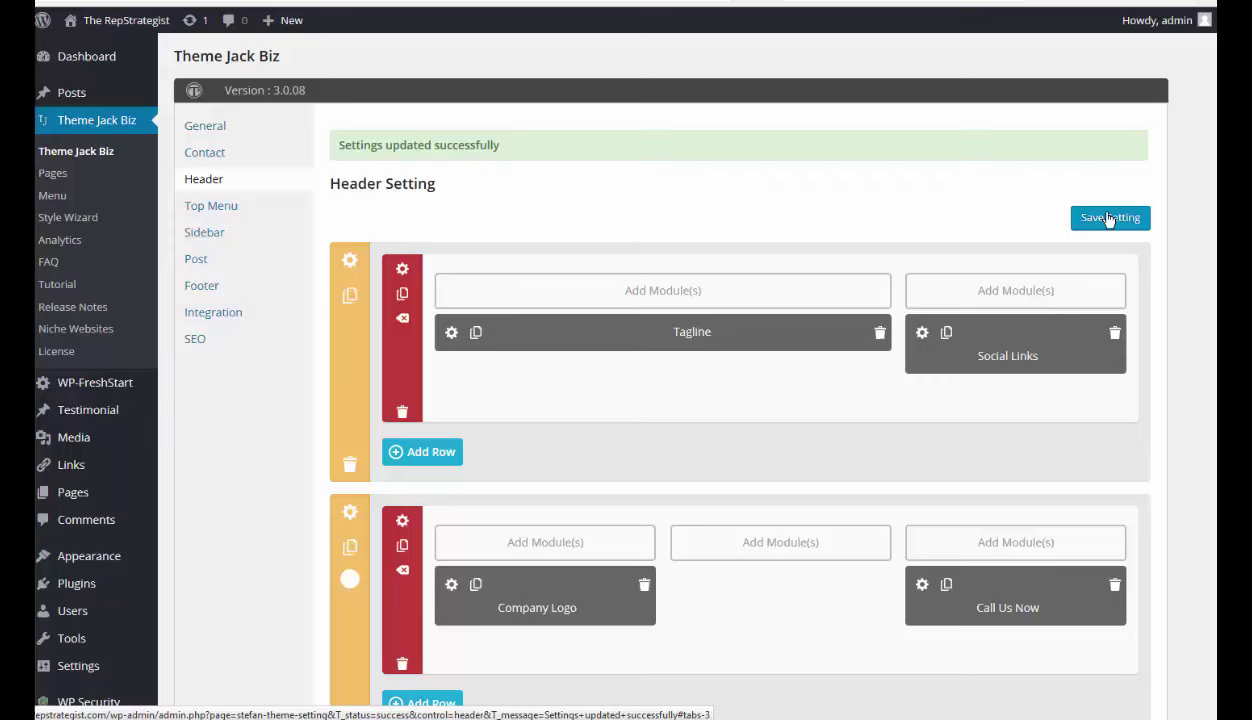
scroll(1110, 222, down, 1)
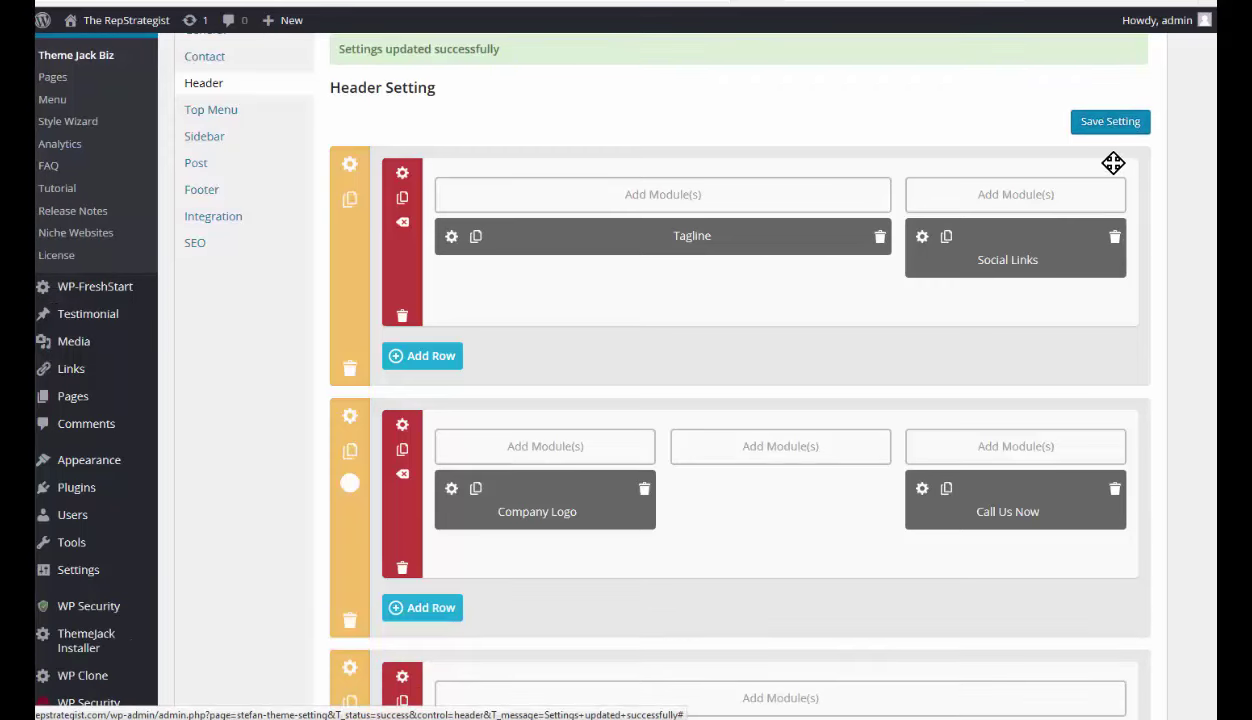
click(1110, 122)
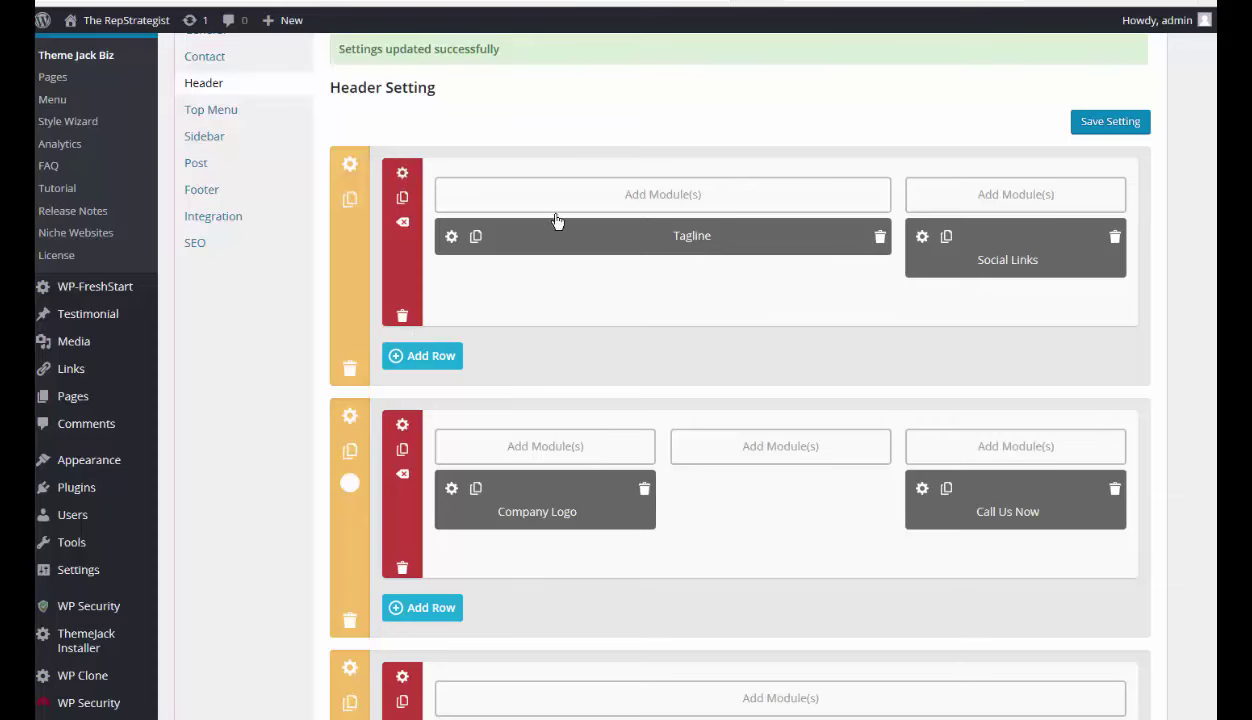
Keep the first header row's style and set the blue bar image as its background
click(402, 175)
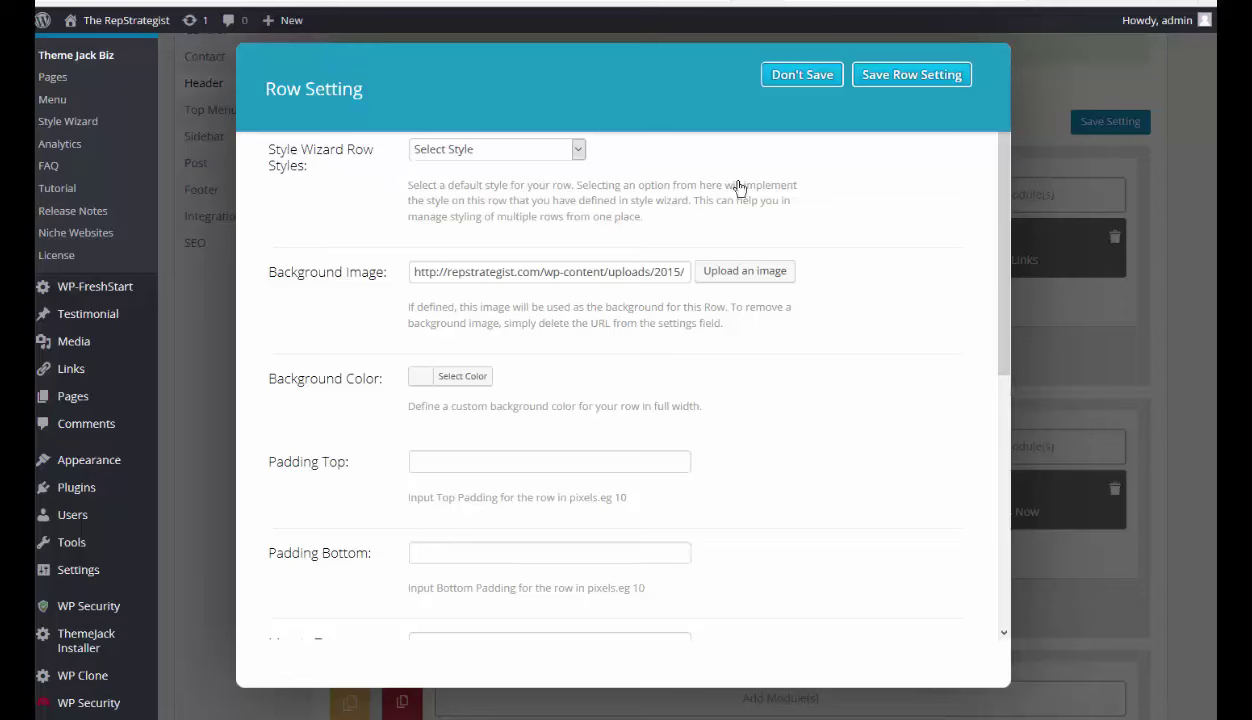
click(578, 150)
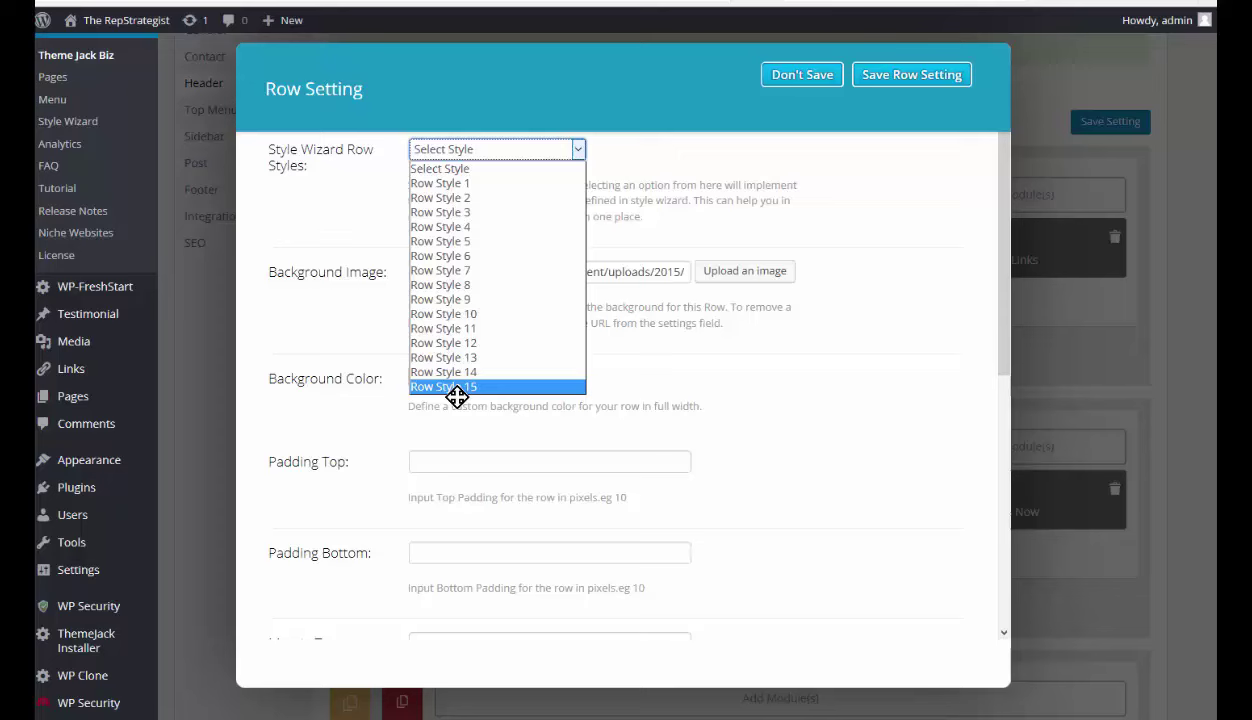
click(578, 152)
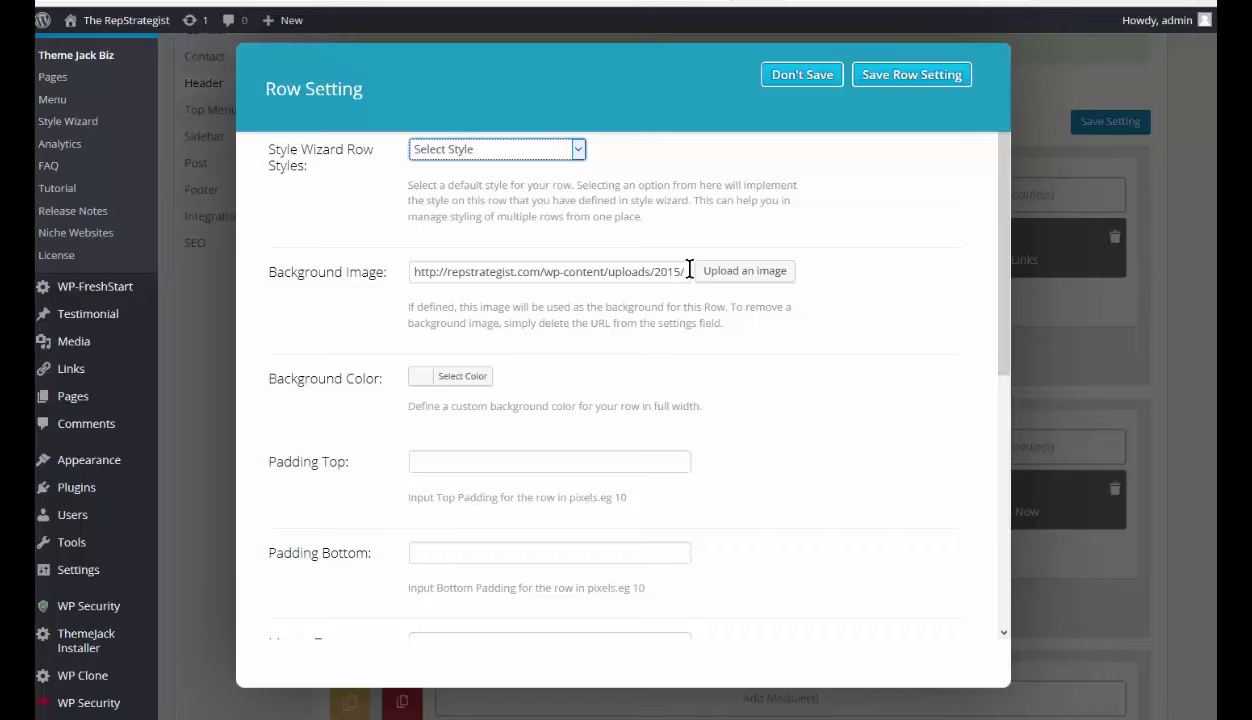
click(739, 277)
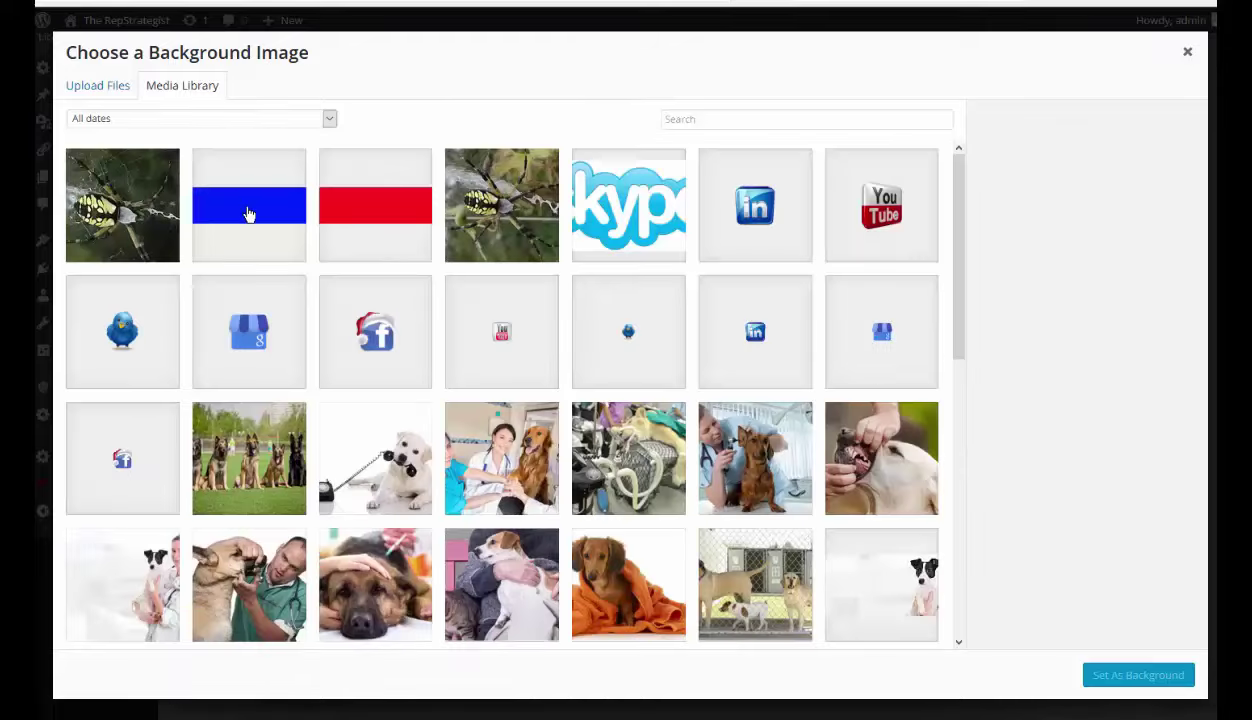
click(249, 215)
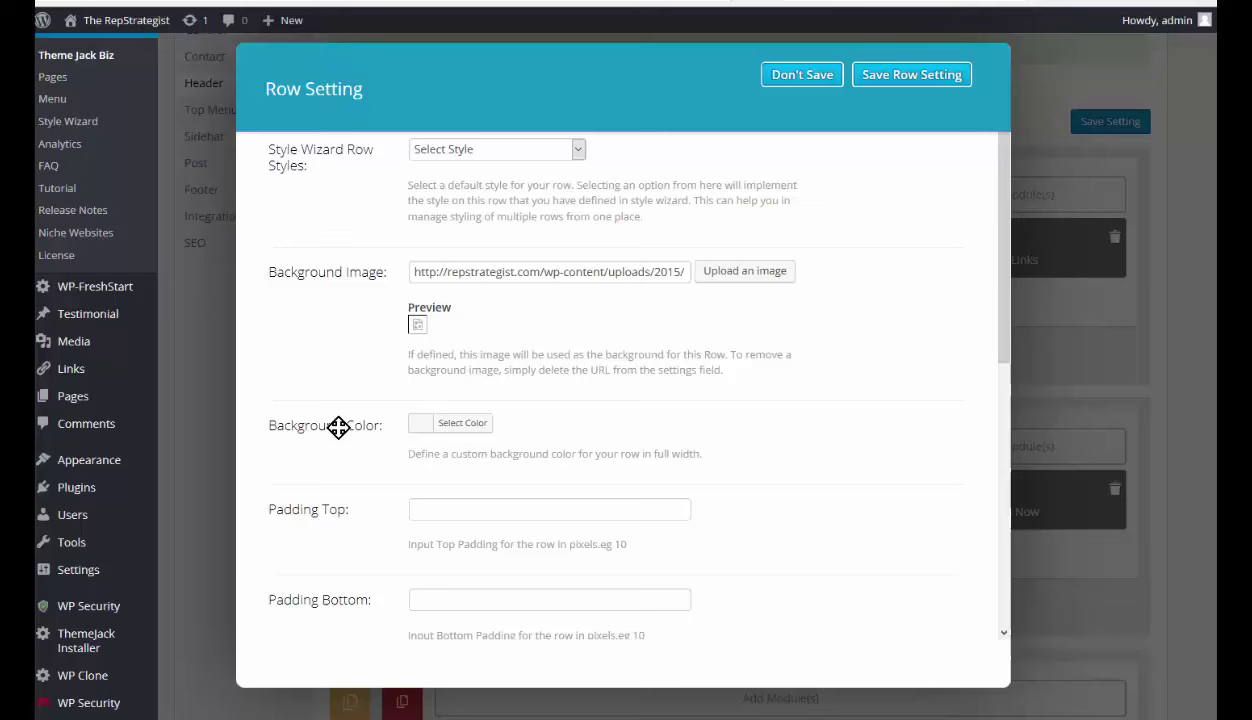
click(470, 428)
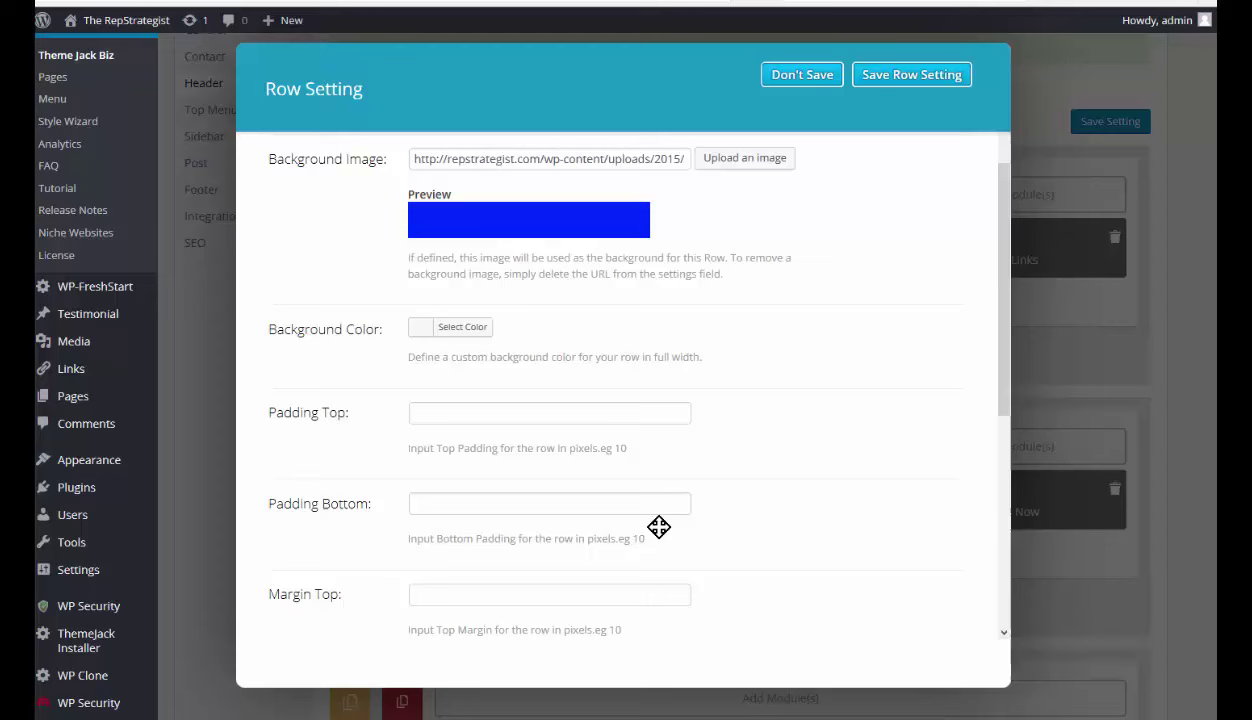
scroll(659, 527, down, 1)
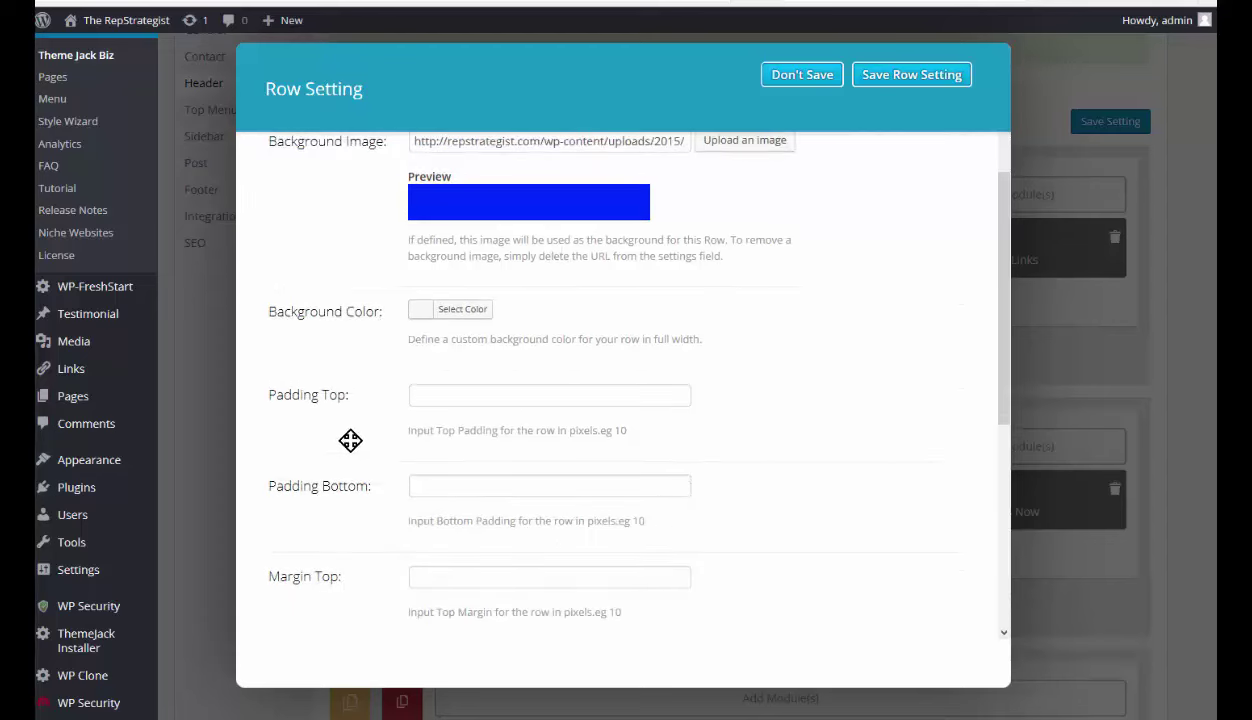
Review the row's padding and remaining fields, then save the Row Setting
click(448, 399)
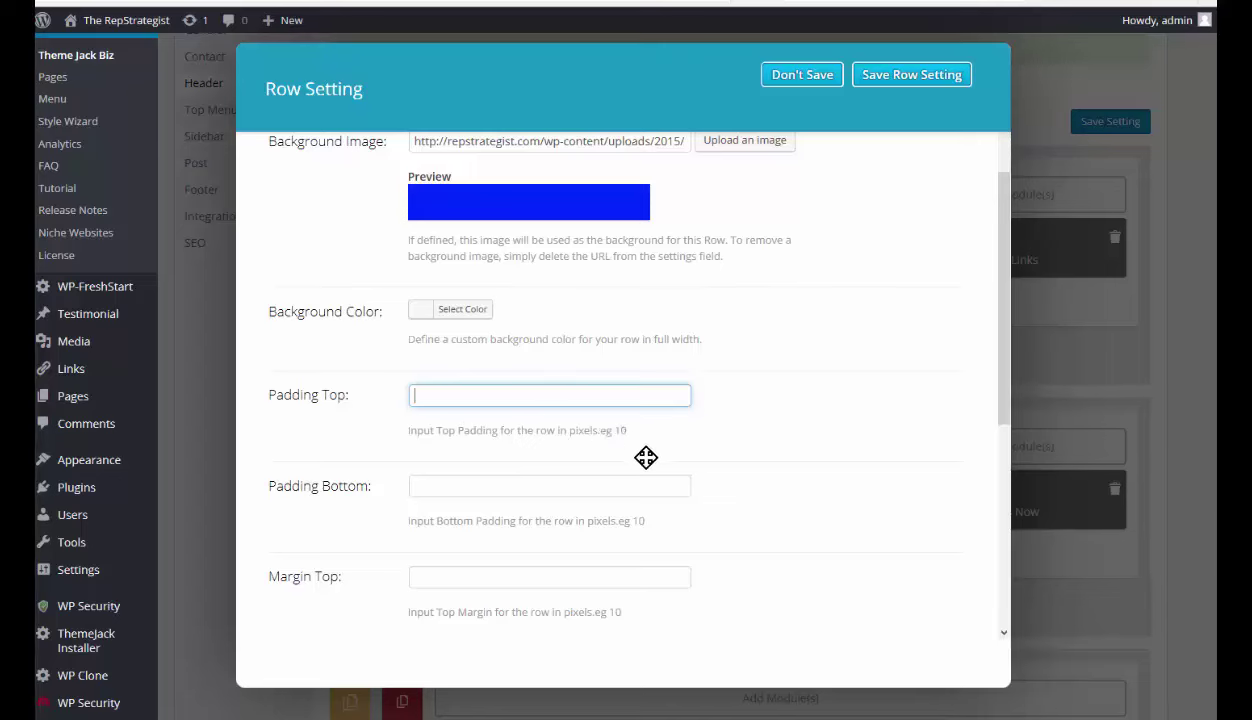
scroll(650, 448, down, 1)
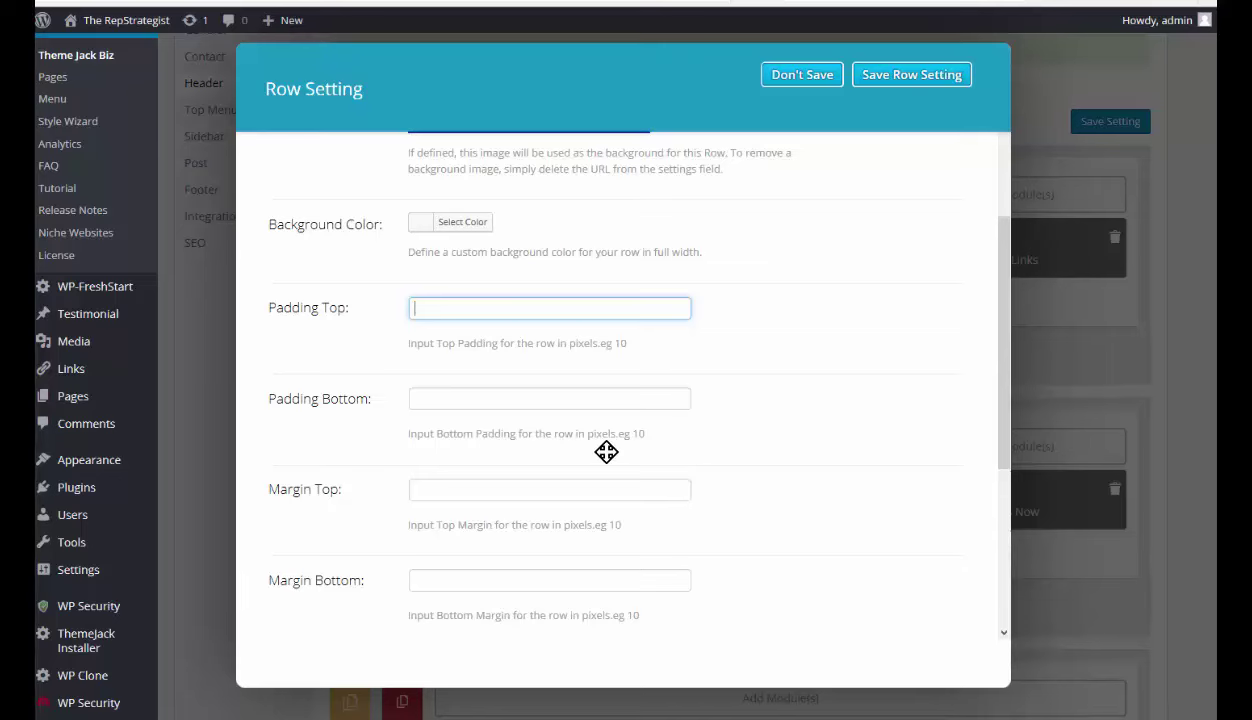
scroll(605, 451, down, 1)
scroll(640, 461, down, 1)
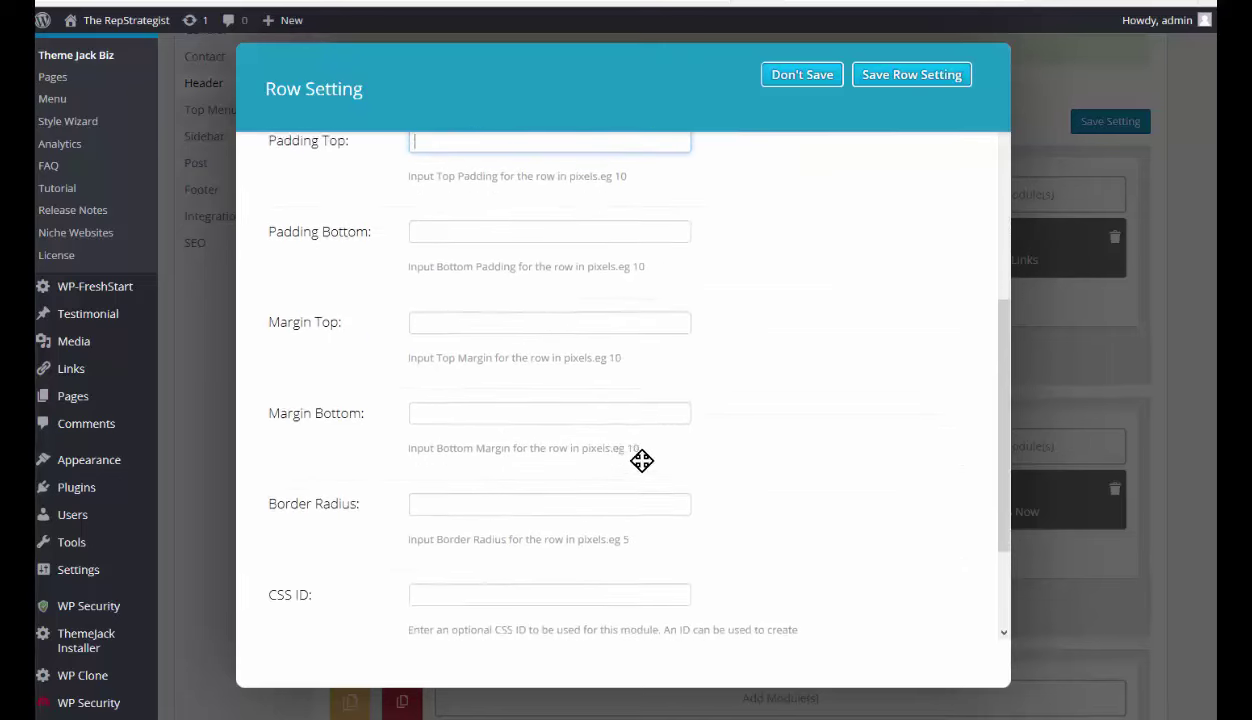
scroll(680, 458, down, 1)
scroll(690, 455, down, 1)
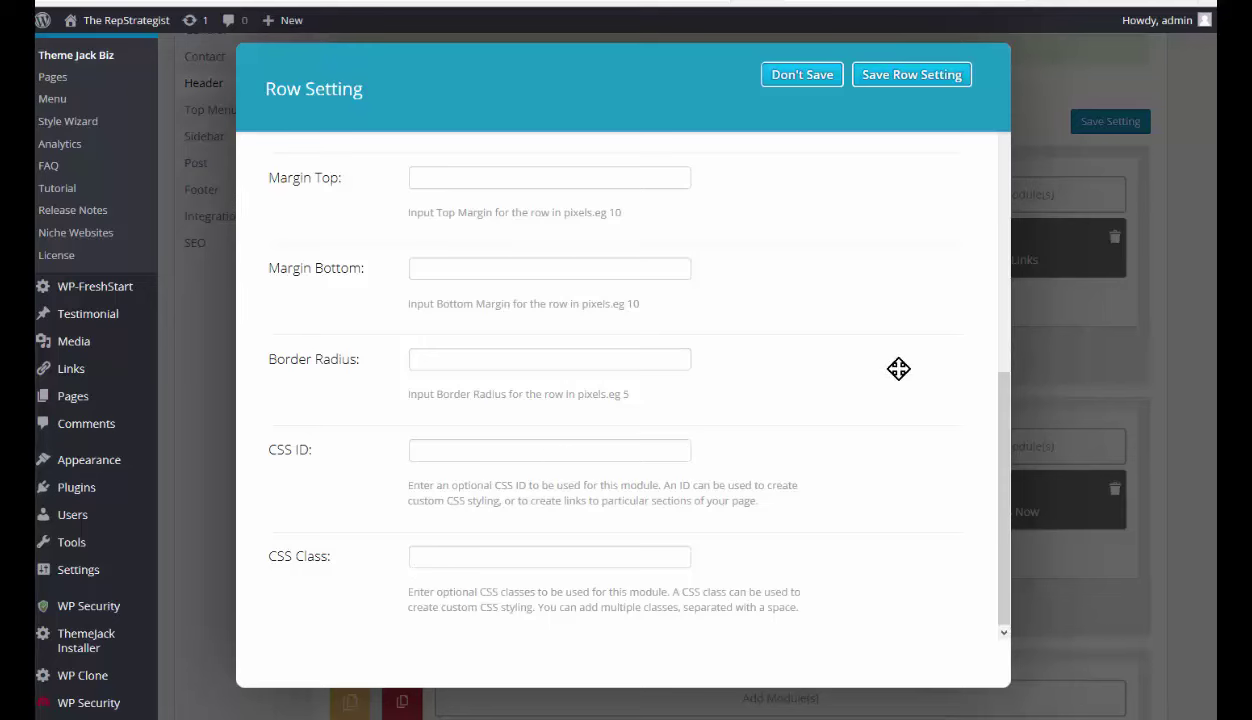
click(891, 76)
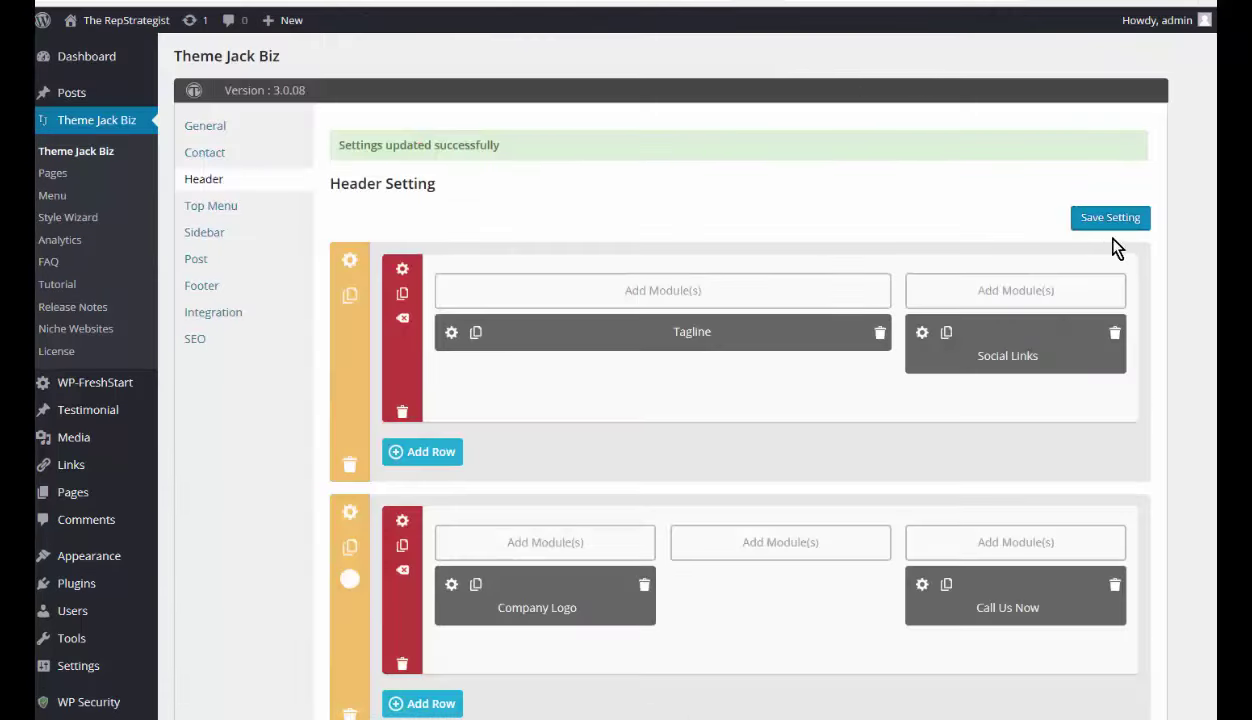
Refresh the live Veterinarian site to check the header, then return to the Header layout
scroll(1110, 218, down, 1)
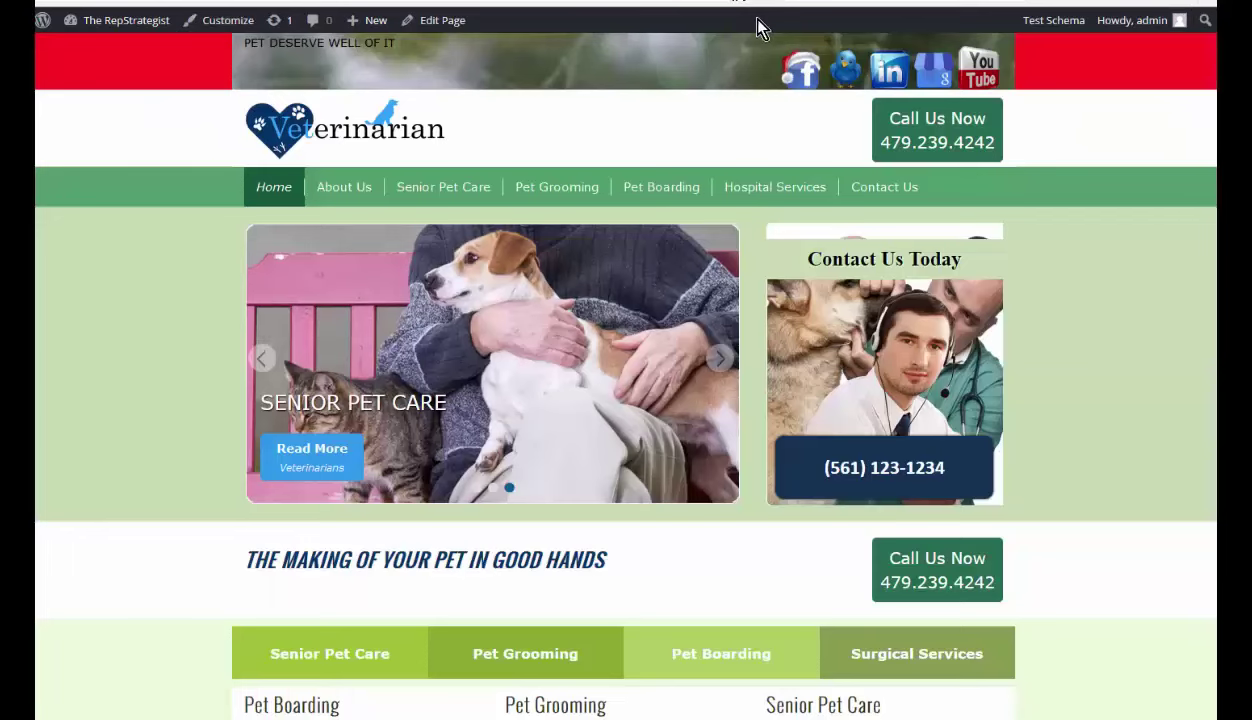
click(716, 4)
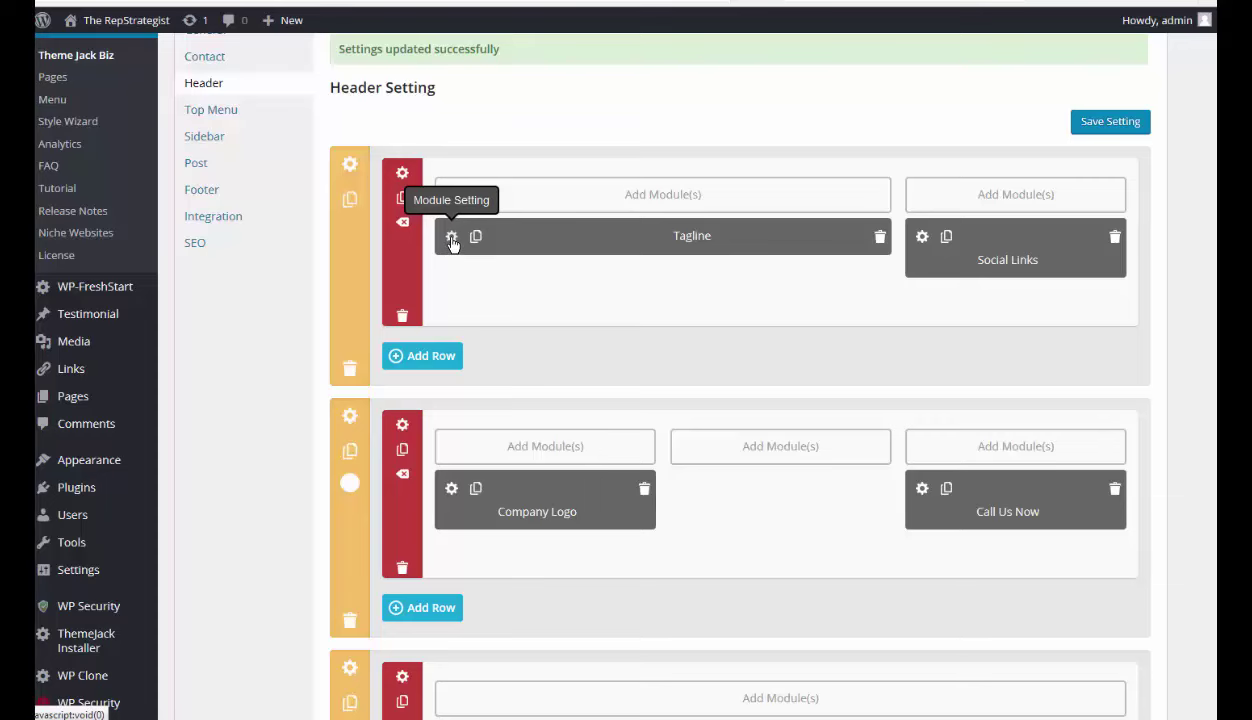
Change the tagline to 'Your Pet Deserves the Very Best' in dark green text
click(451, 239)
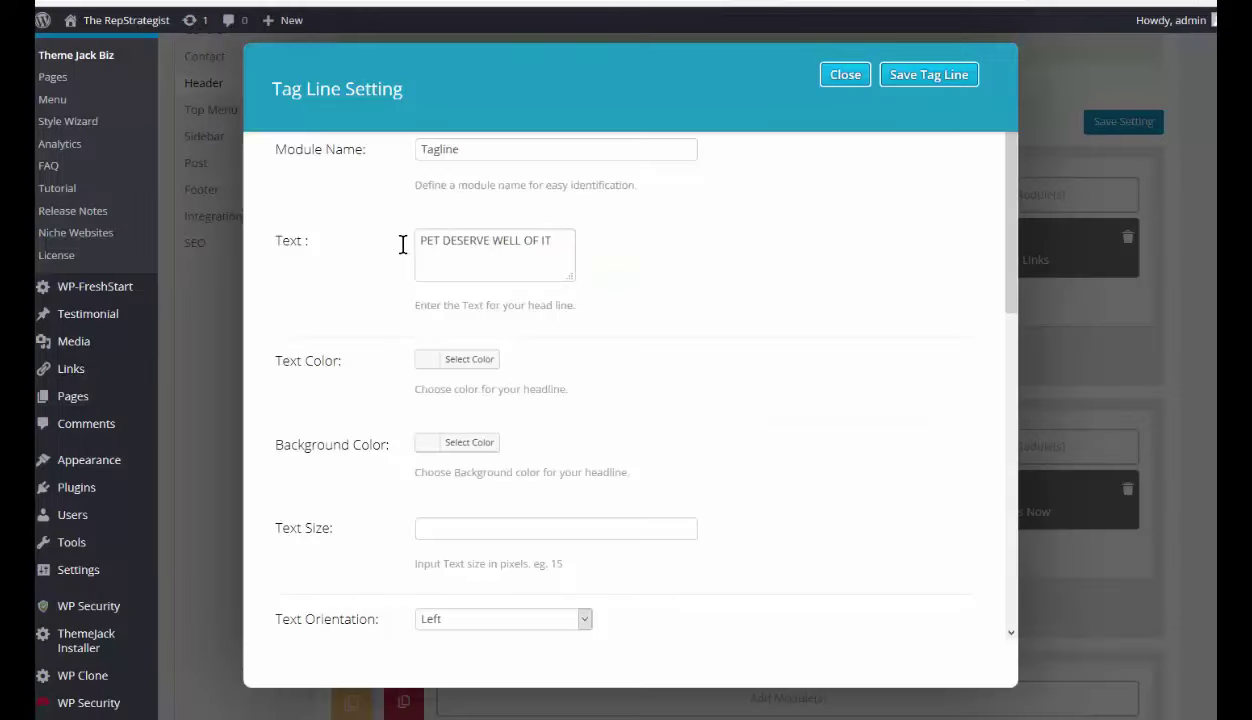
triple_click(550, 241)
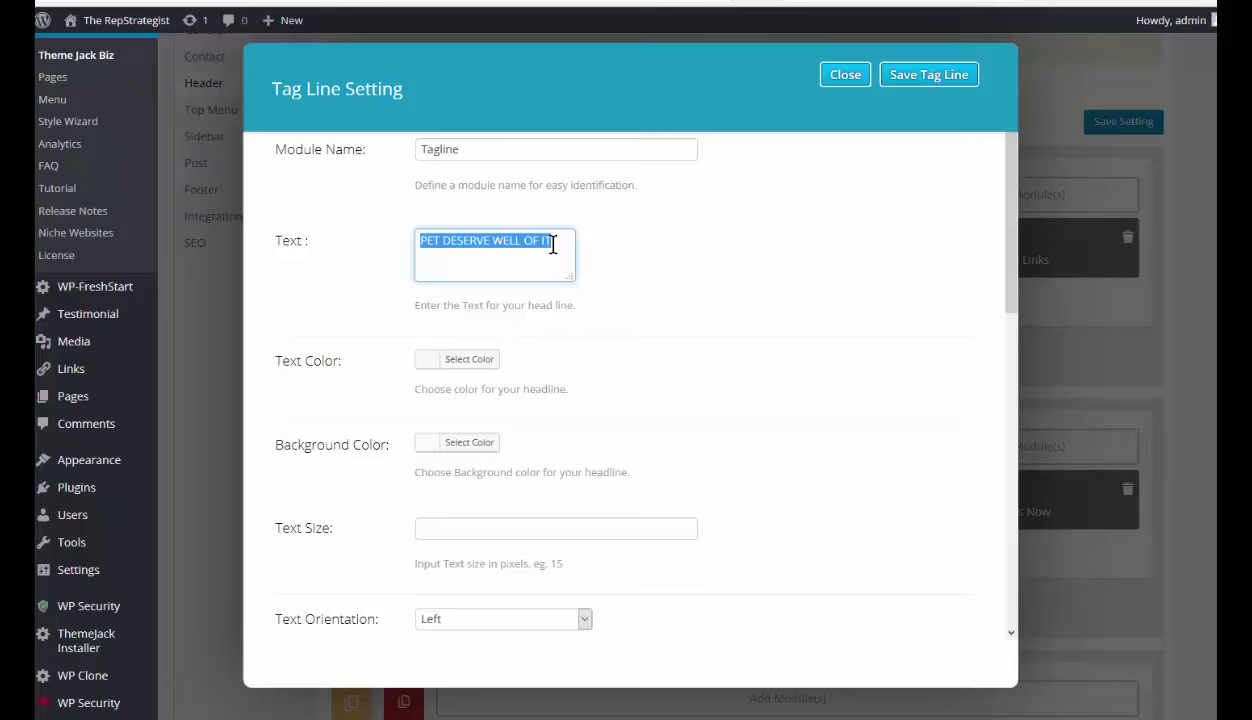
text(Your Pet Deserves the Very Best)
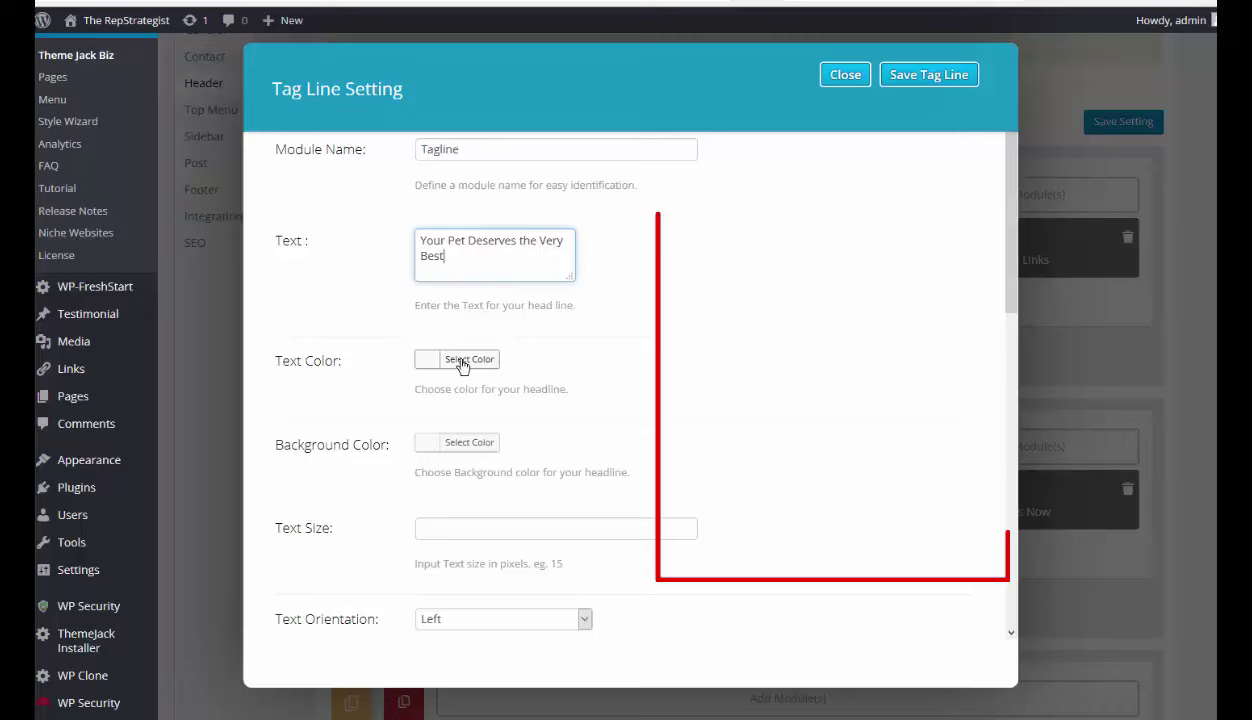
click(462, 362)
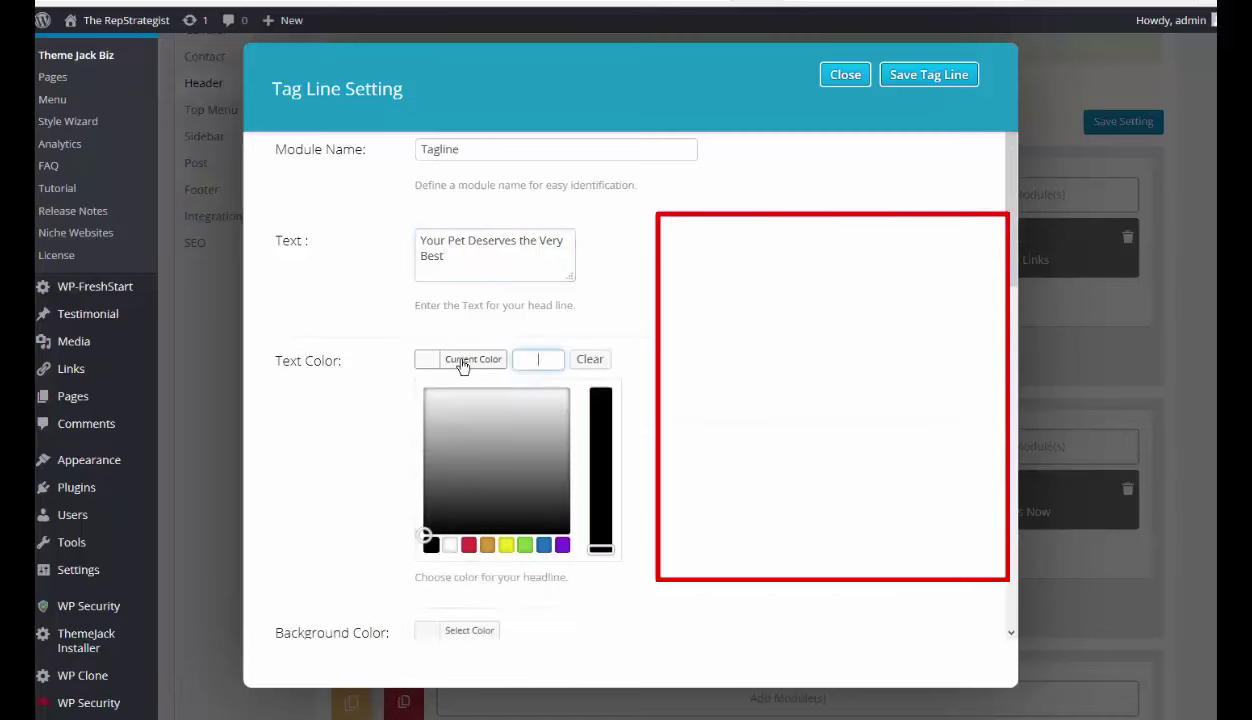
click(522, 545)
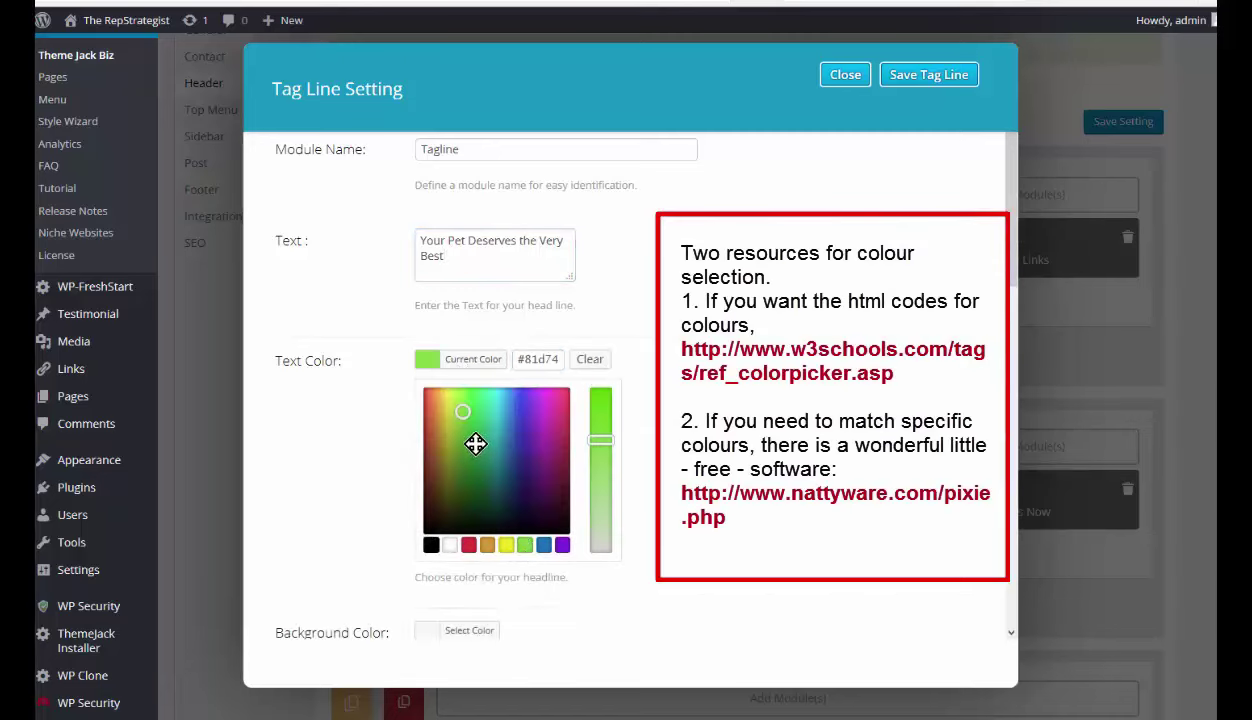
click(601, 402)
drag(601, 442, 600, 395)
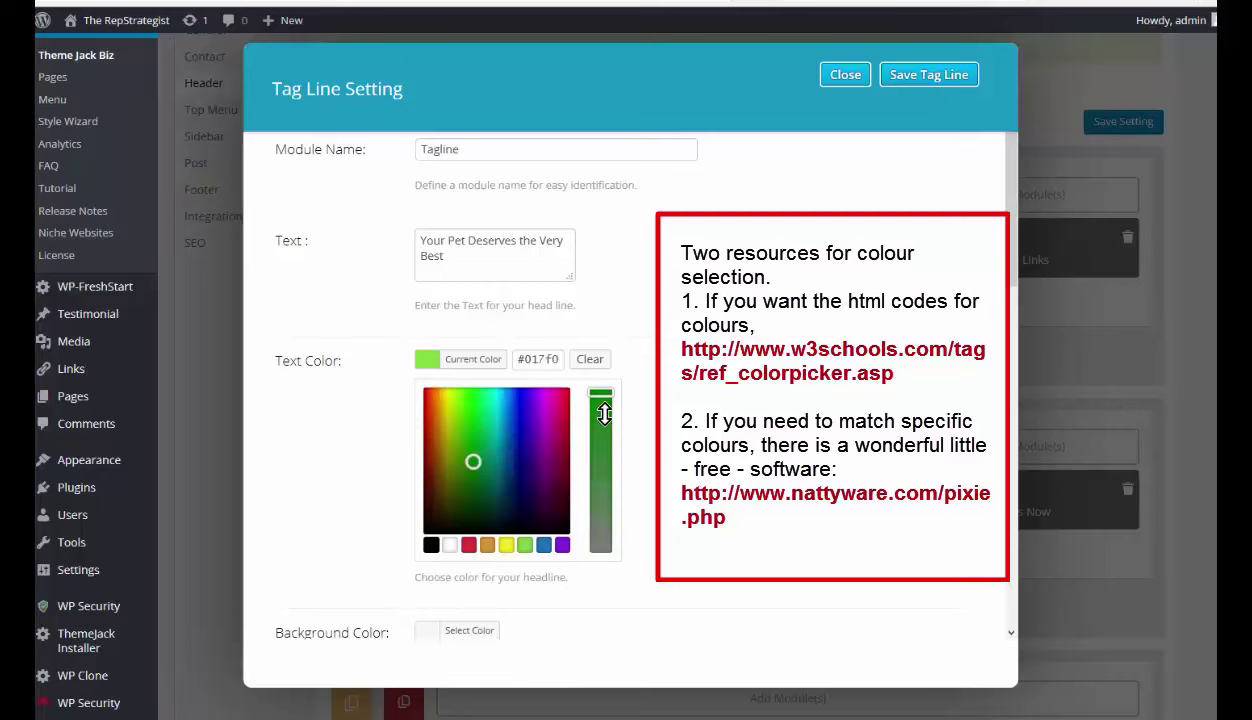
Set the tagline text size to 24 px
scroll(594, 529, down, 1)
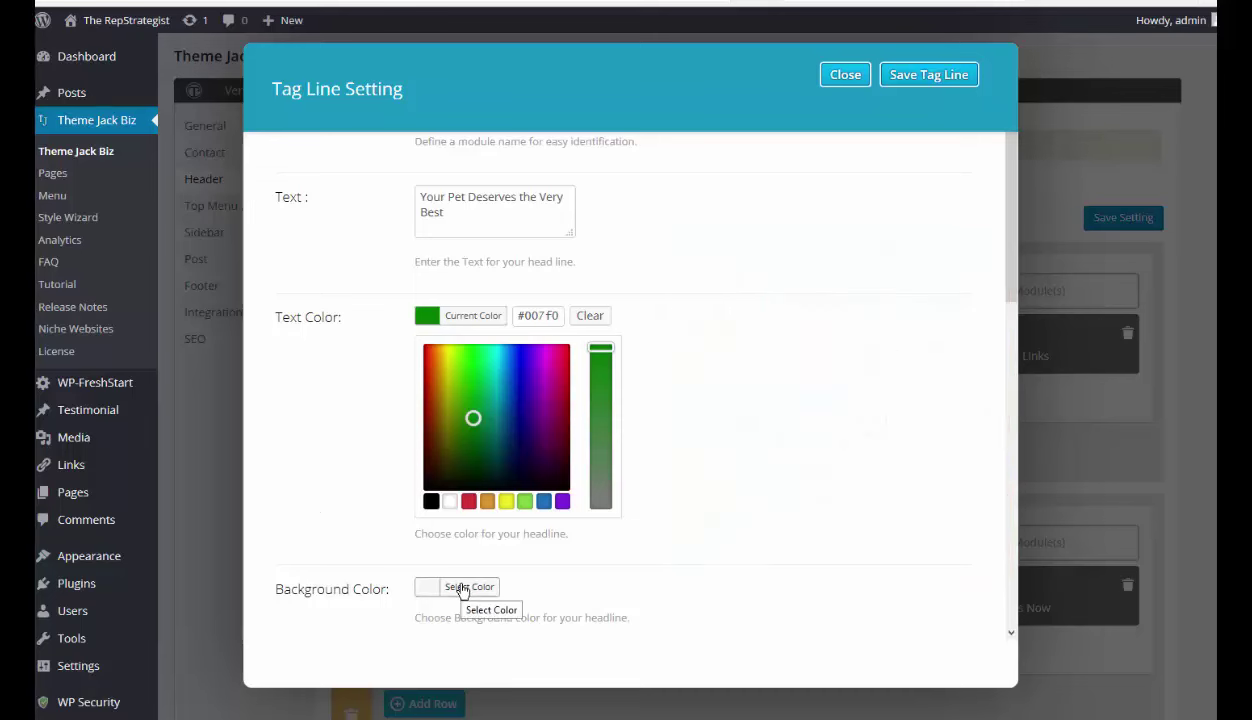
scroll(680, 533, down, 3)
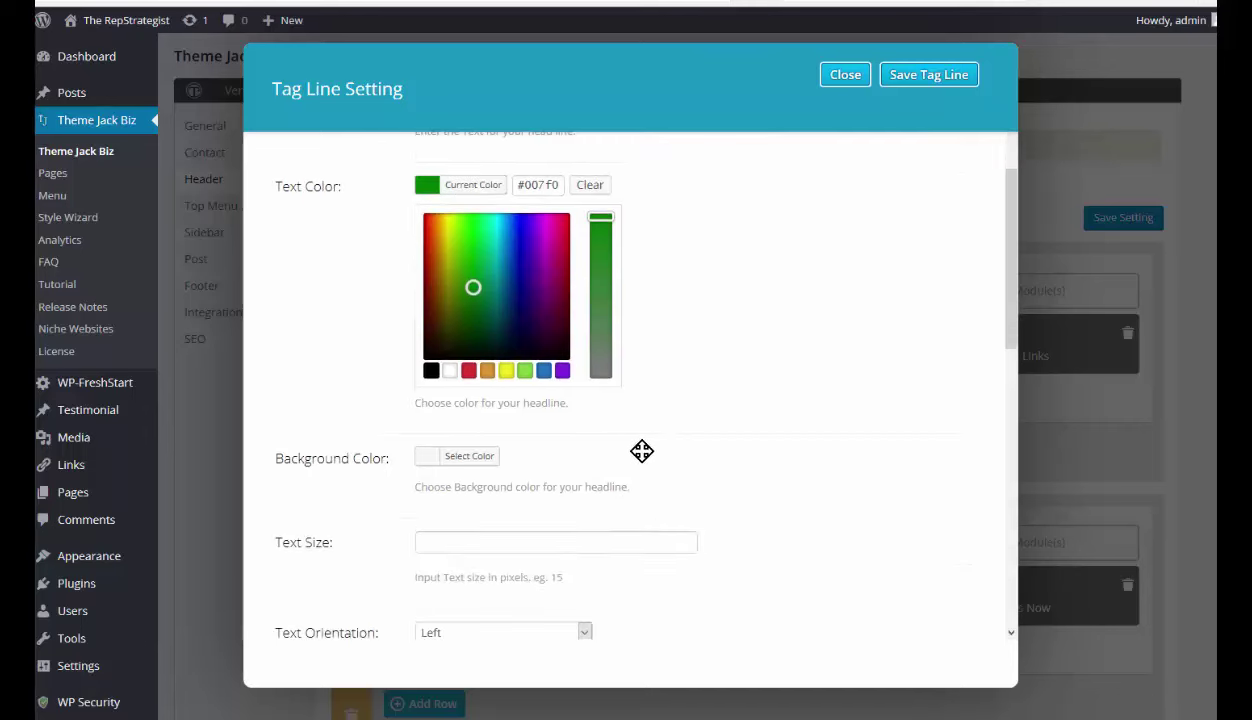
scroll(580, 450, down, 2)
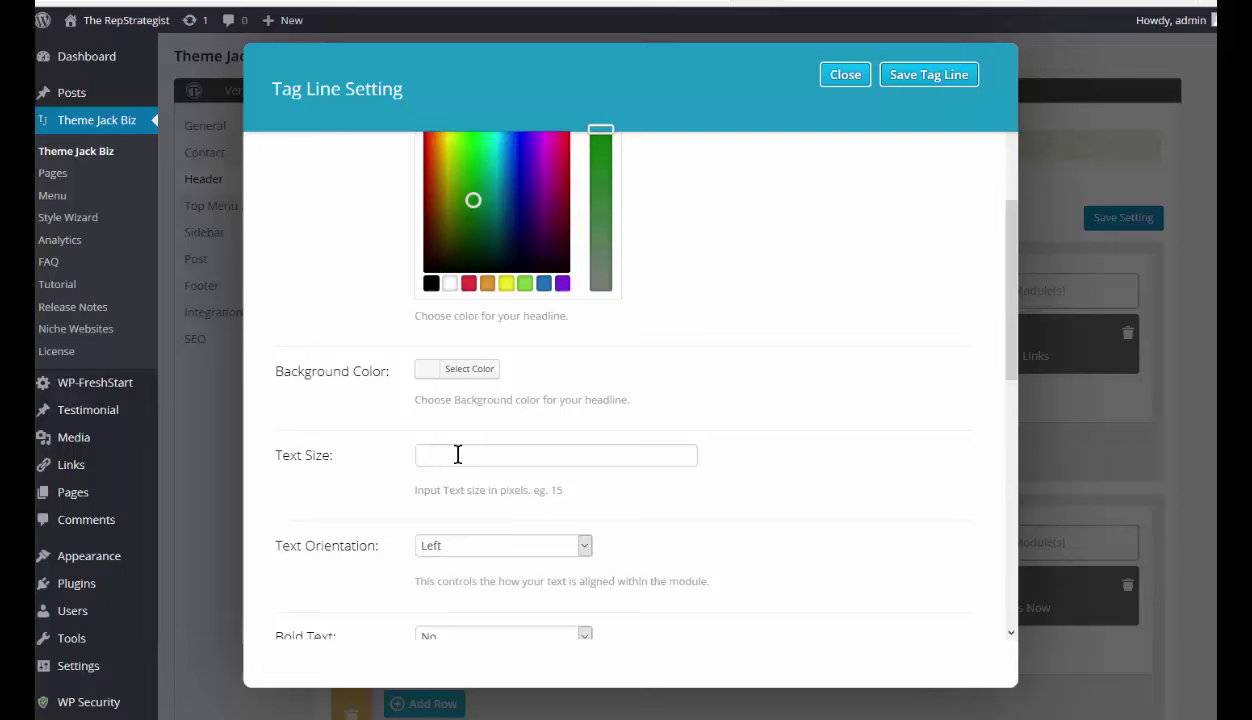
click(457, 455)
scroll(457, 455, down, 4)
text(24)
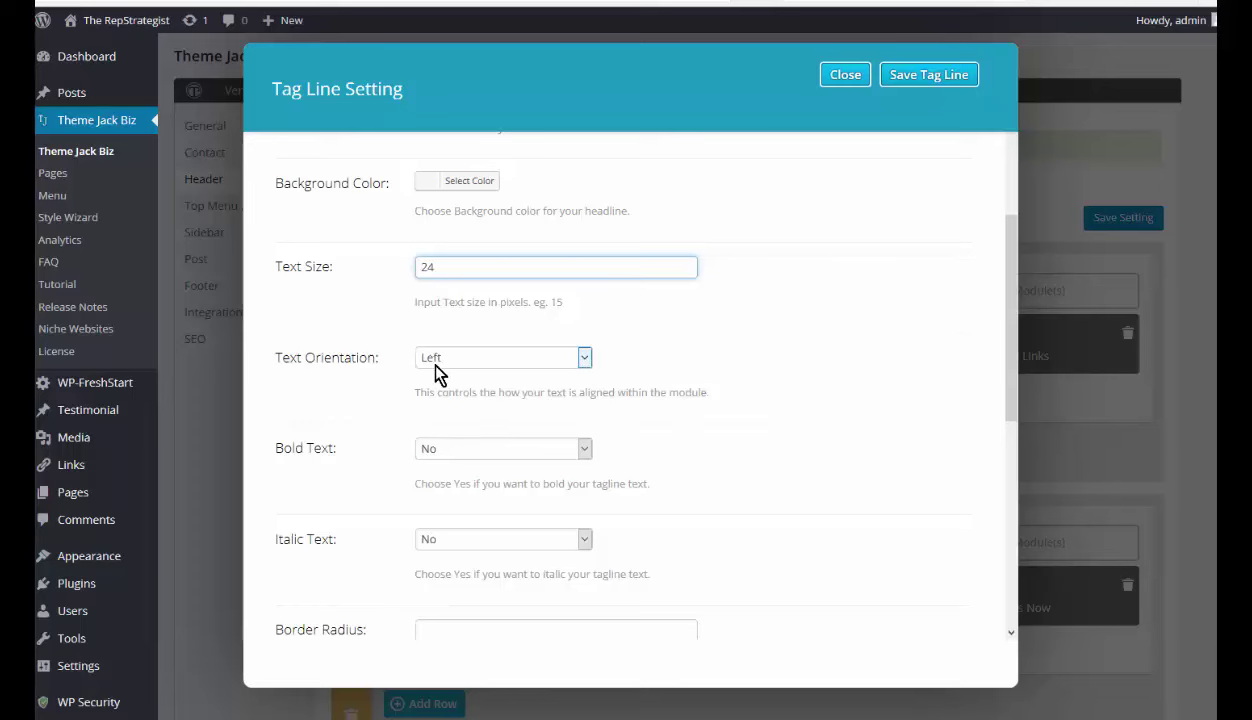
Make the tagline italic and save the Tagline module
click(585, 360)
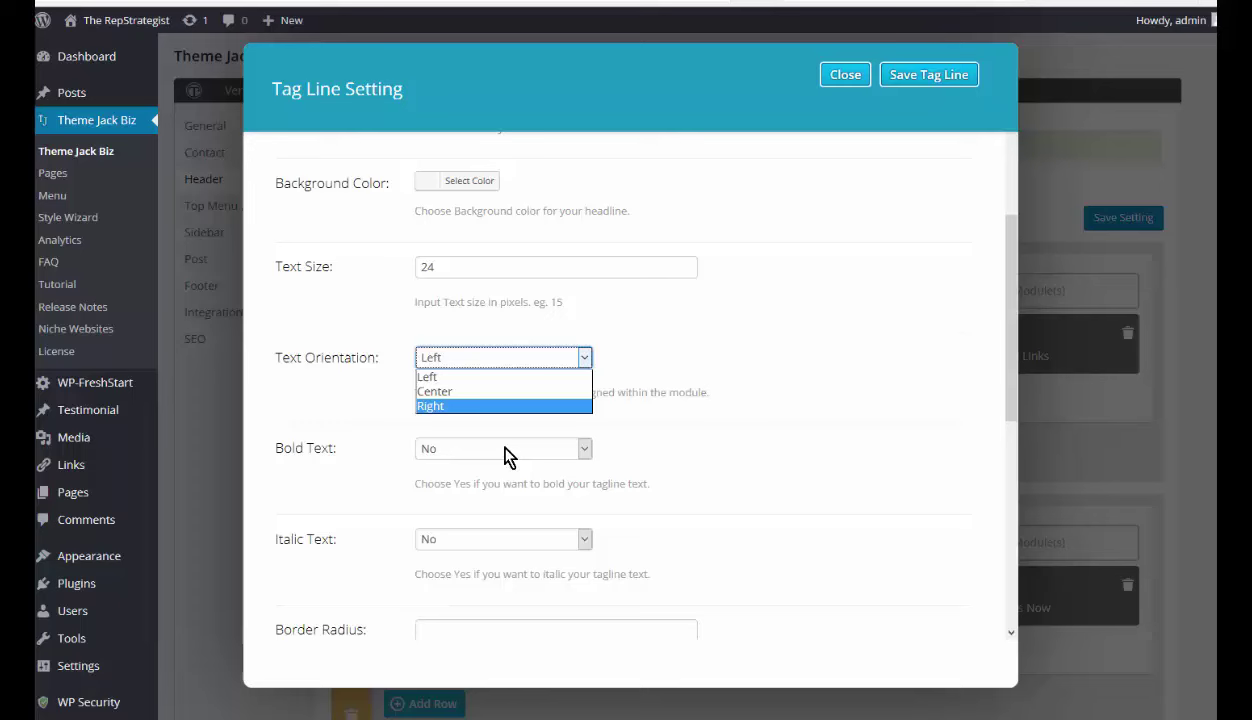
click(585, 541)
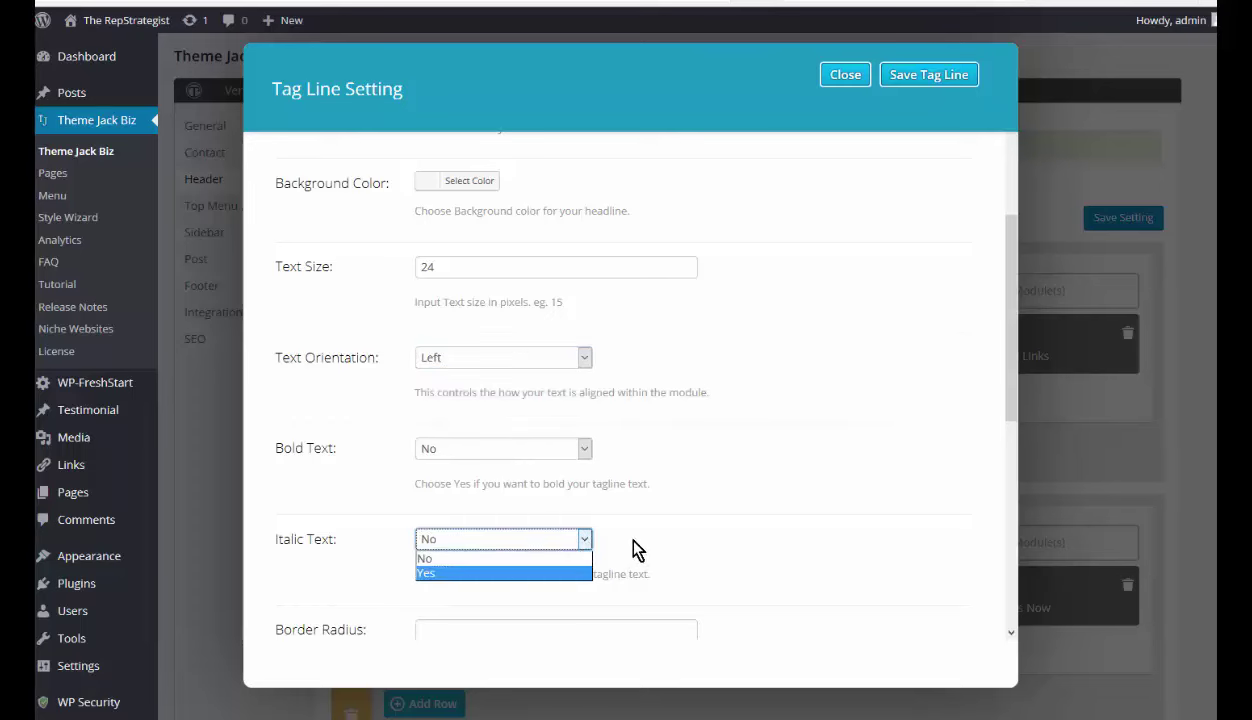
click(490, 572)
scroll(749, 475, down, 2)
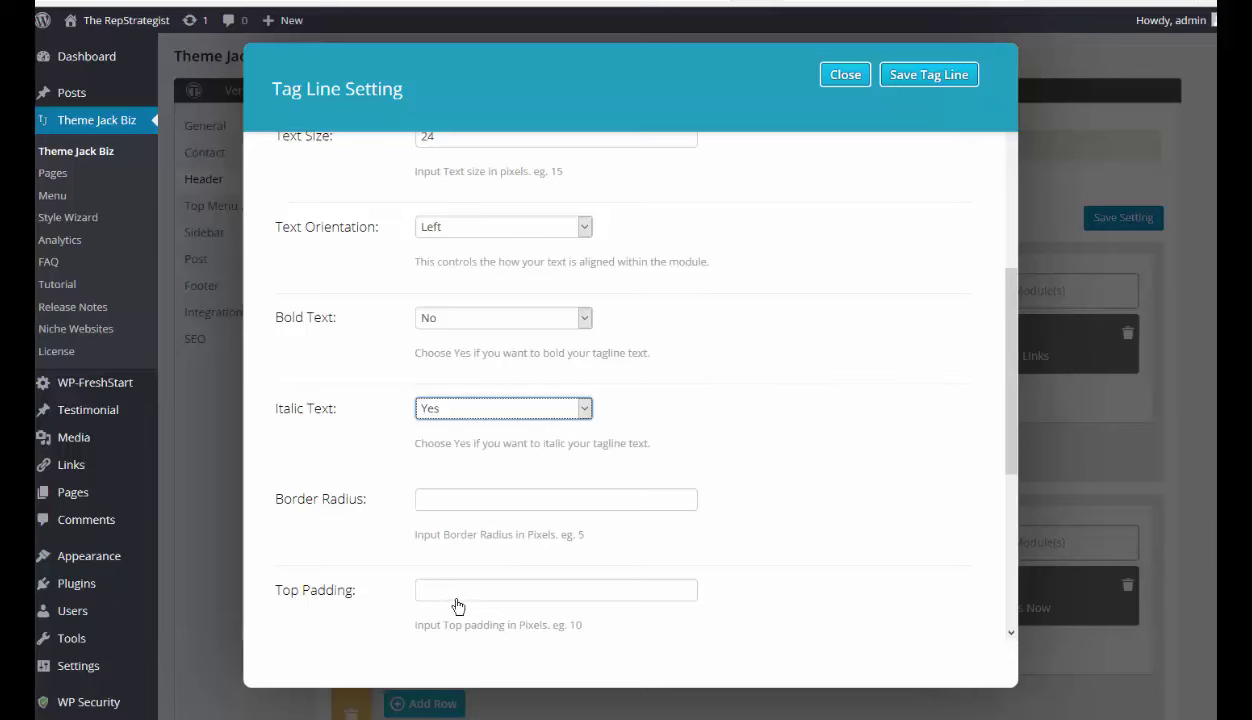
scroll(457, 606, down, 4)
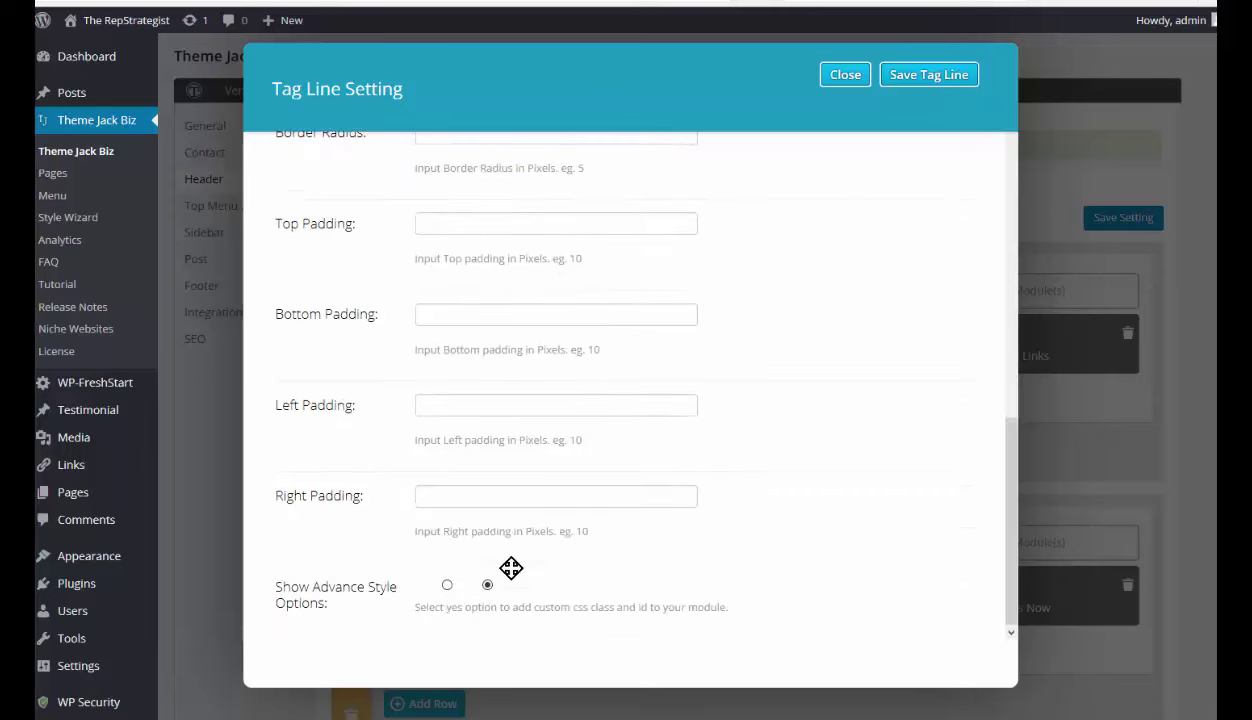
scroll(699, 565, up, 3)
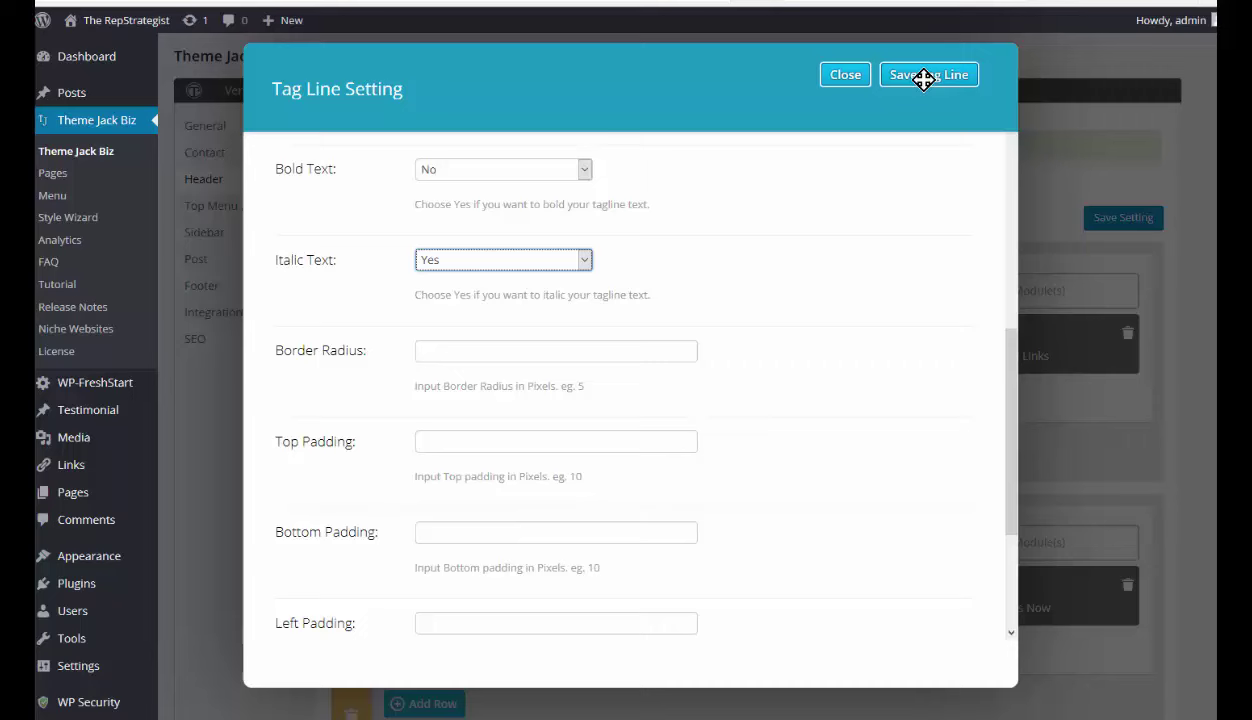
click(924, 78)
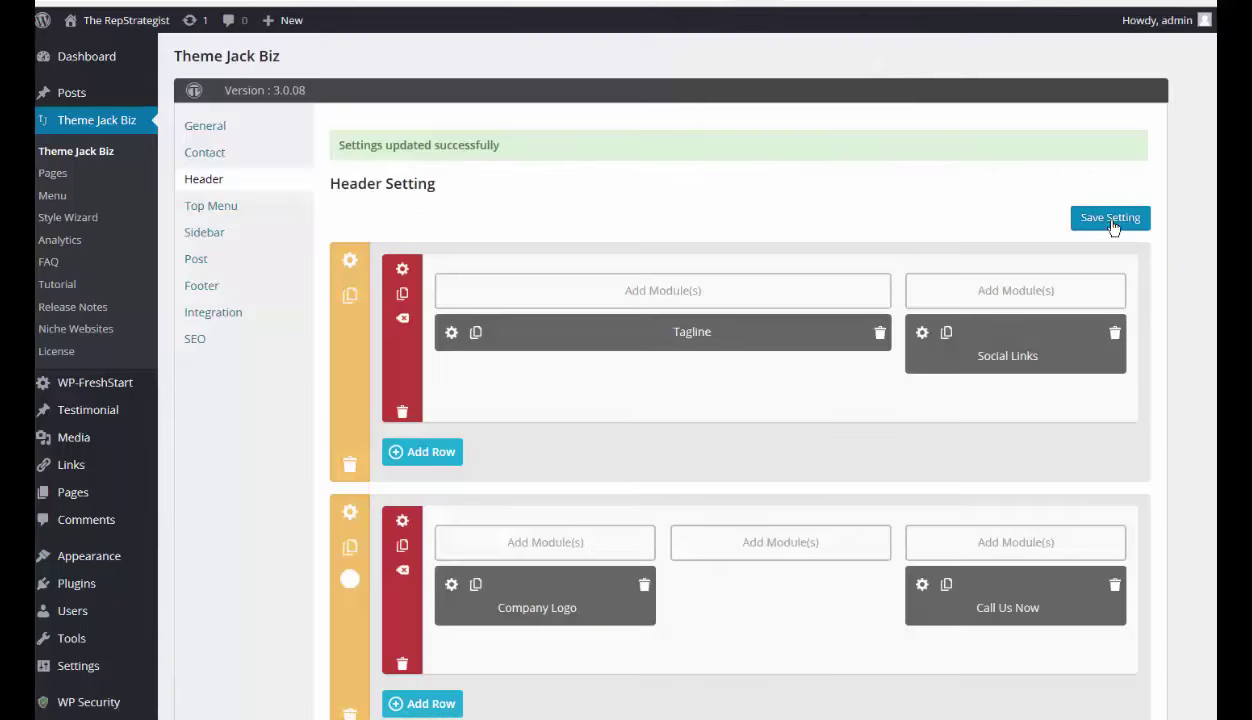
Save the header settings and preview the green italic tagline on the live site
scroll(1112, 224, down, 1)
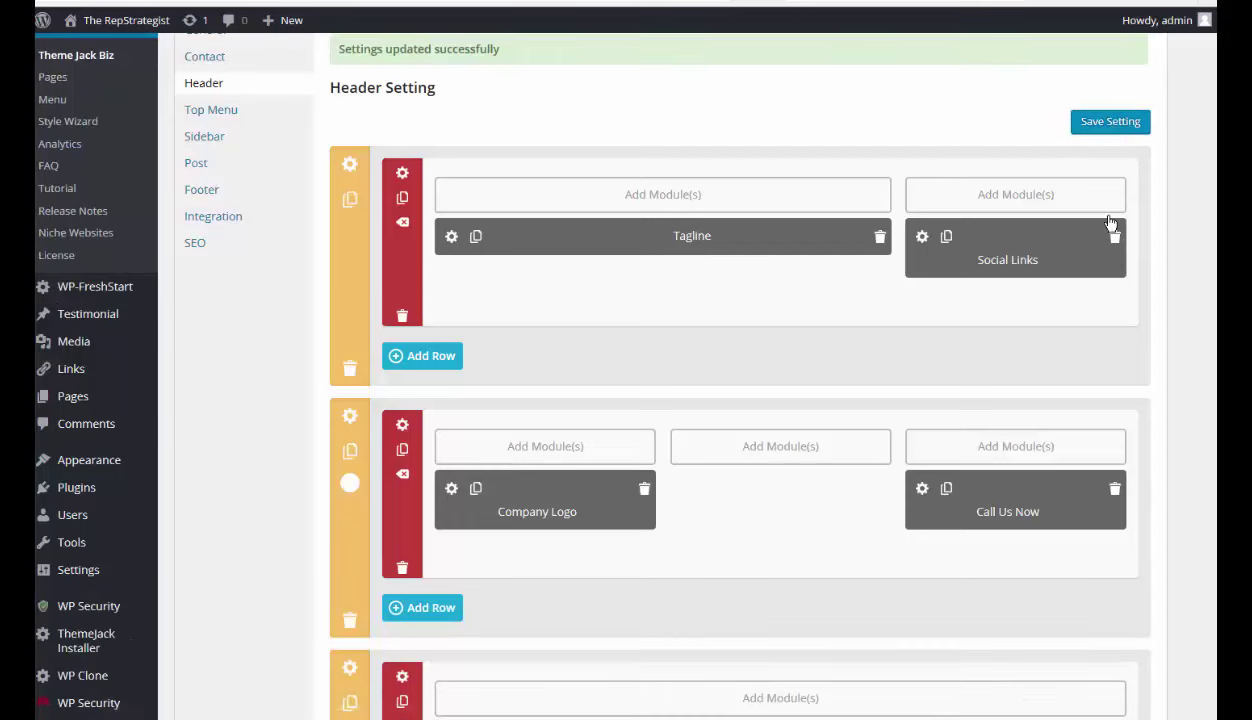
click(722, 4)
Confirm Social Links uses Right orientation, 10 px padding and 6 px margins, then save it
click(922, 237)
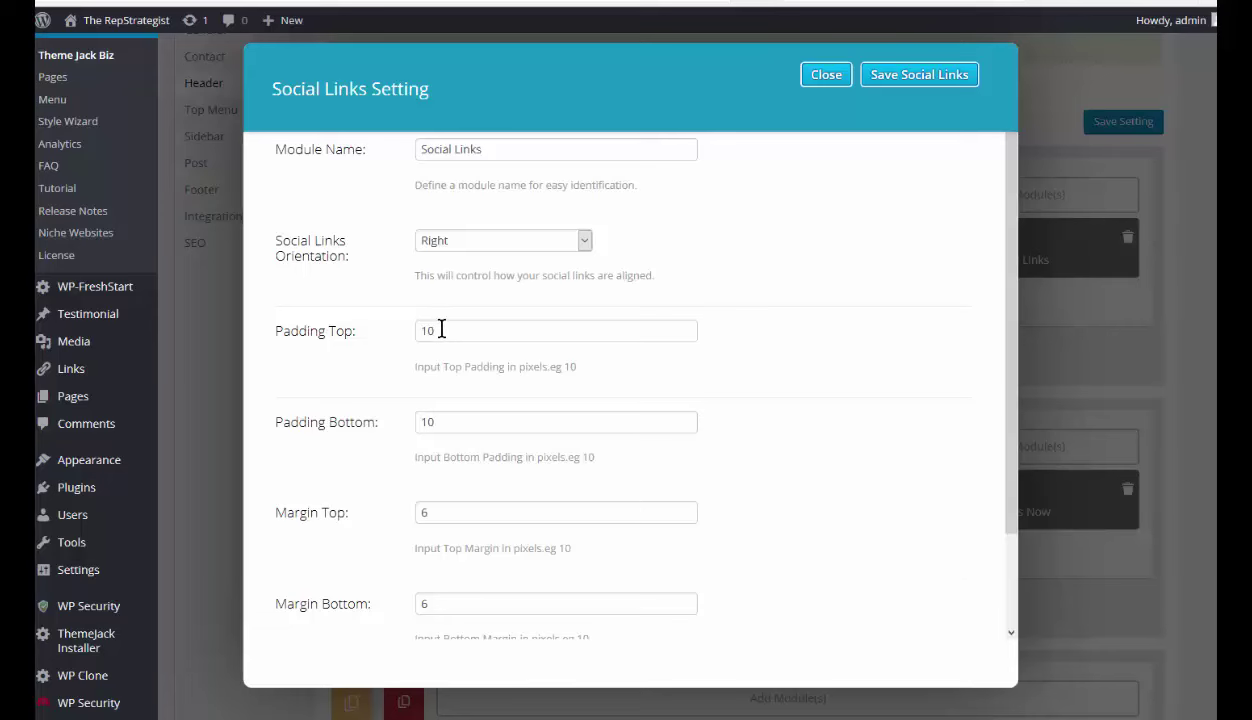
scroll(453, 344, down, 1)
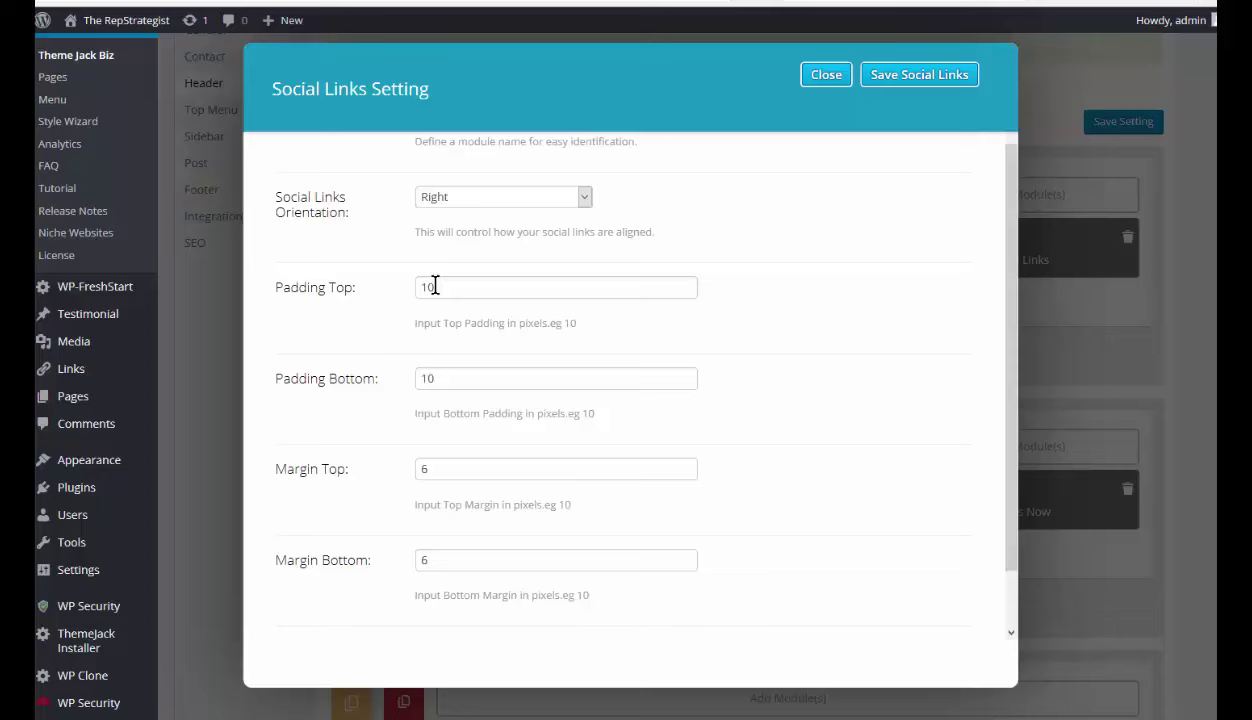
click(484, 380)
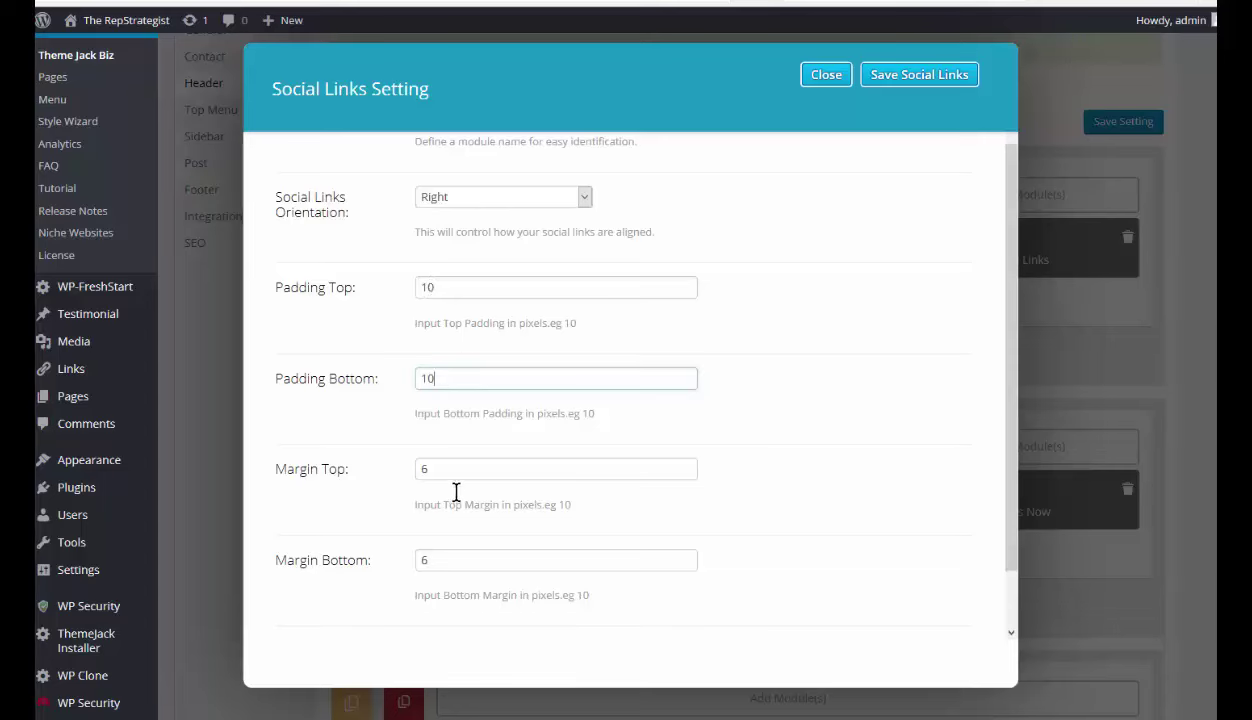
key(Tab)
click(447, 565)
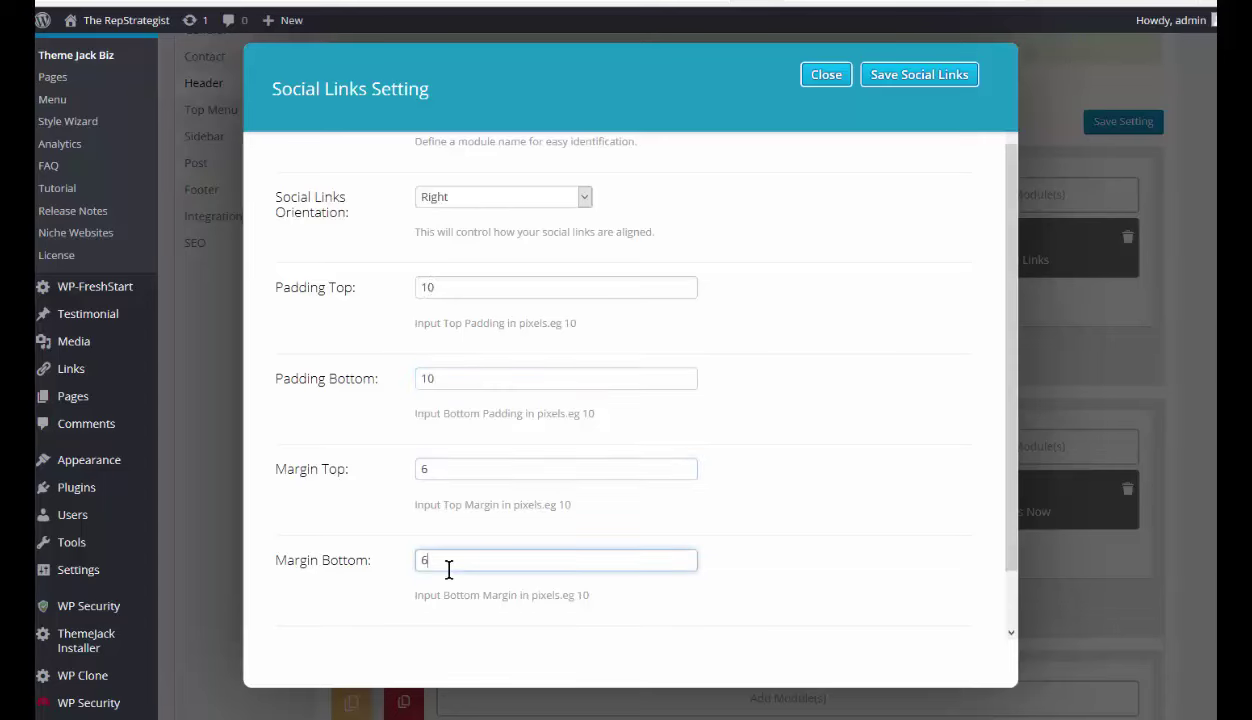
scroll(452, 555, down, 1)
scroll(478, 495, up, 2)
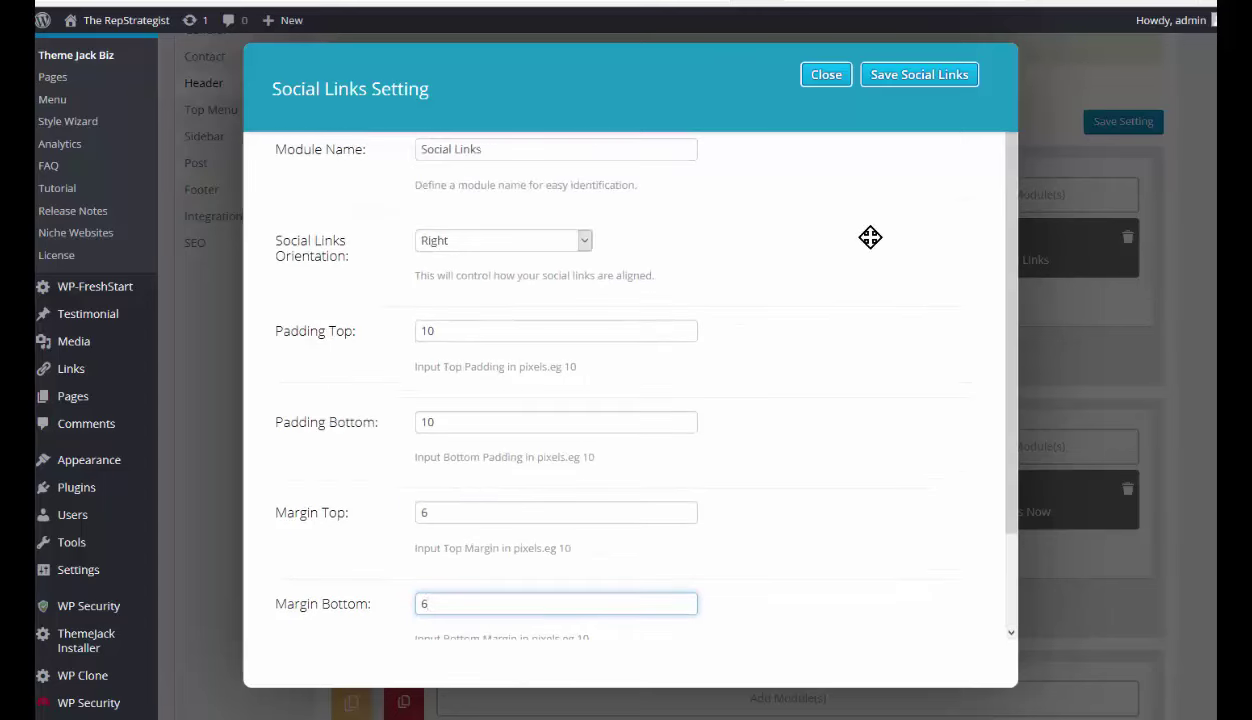
click(906, 76)
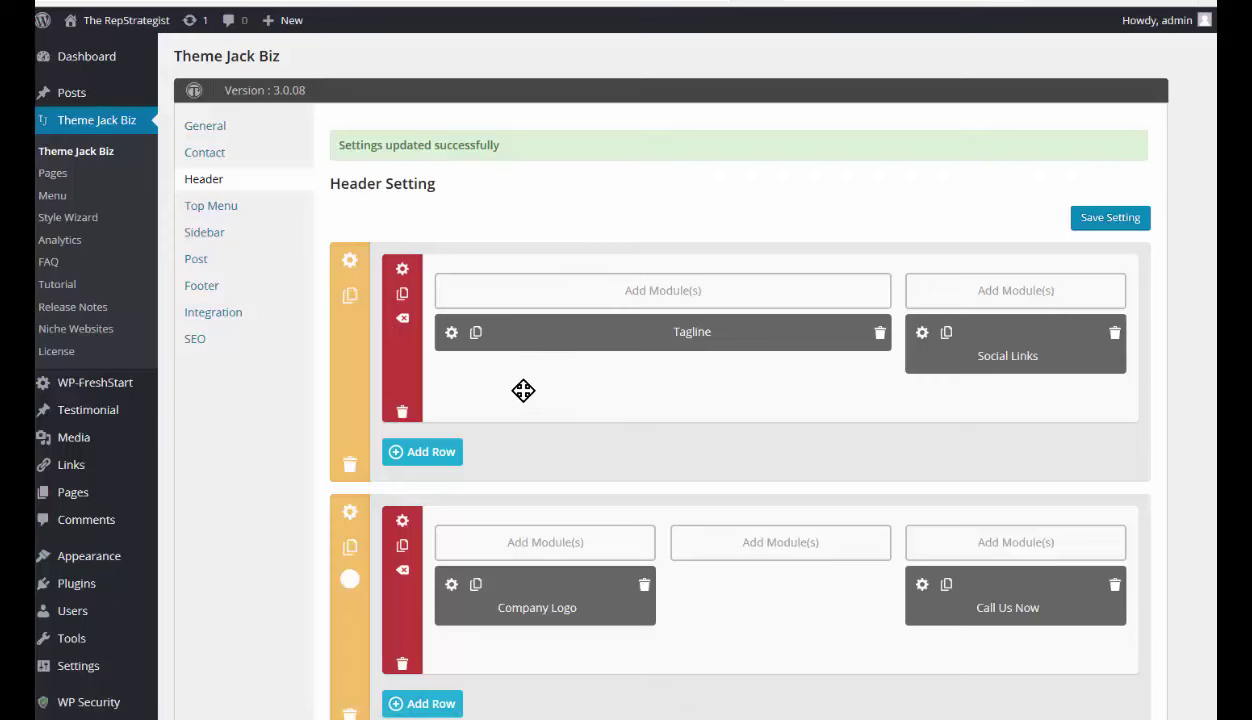
Open the Section Setting for the header row with Company Logo and Call Us Now
scroll(522, 390, down, 1)
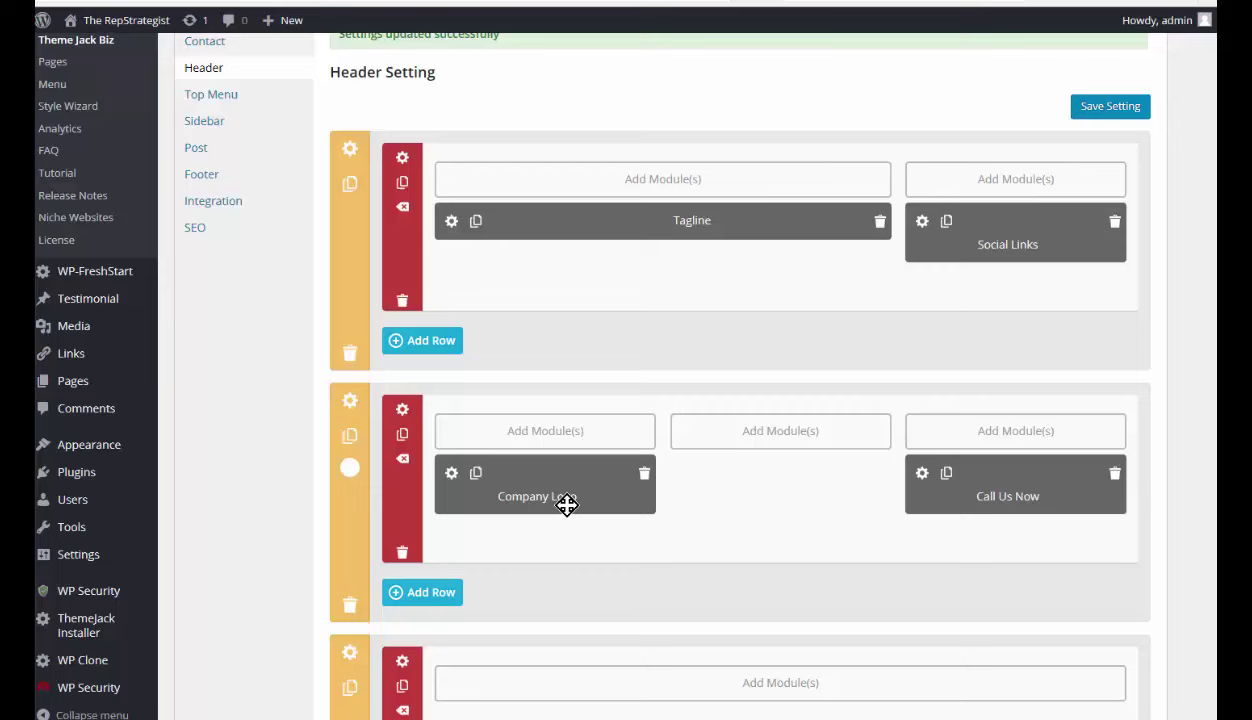
click(350, 402)
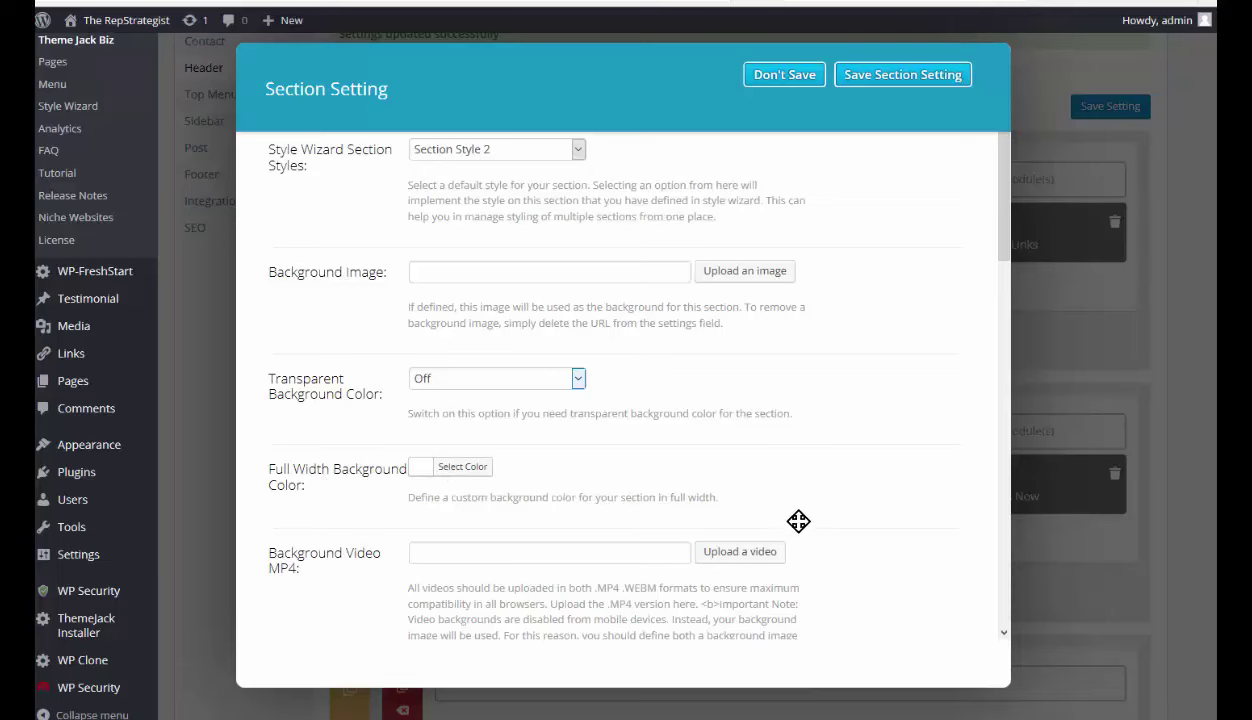
Save the header section settings and open the Row Setting for the Company Logo and Call Us Now row
scroll(815, 528, down, 1)
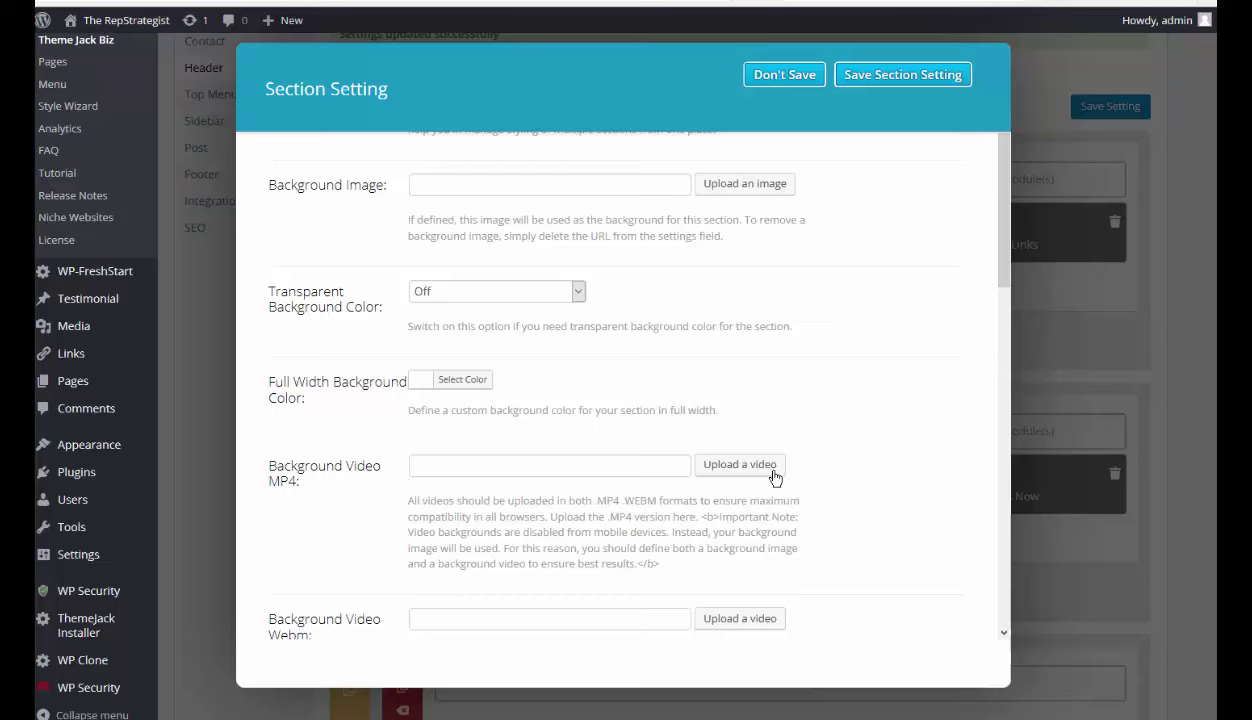
scroll(610, 527, down, 2)
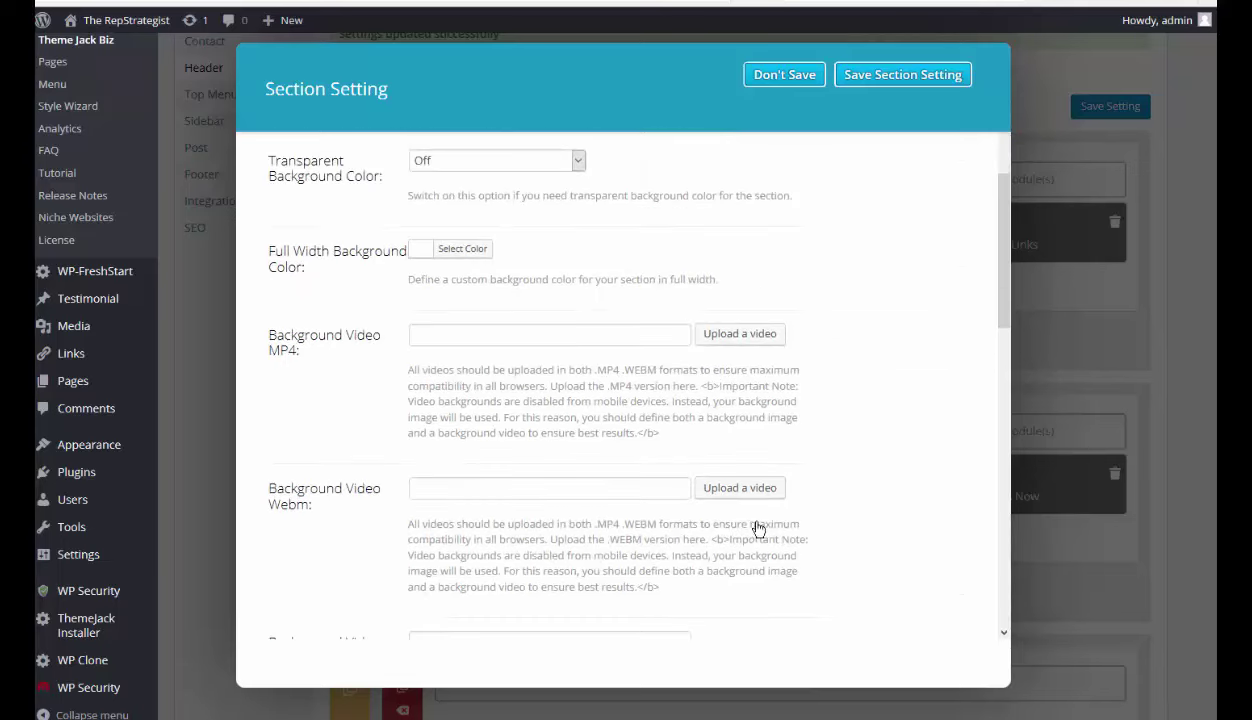
scroll(757, 528, down, 5)
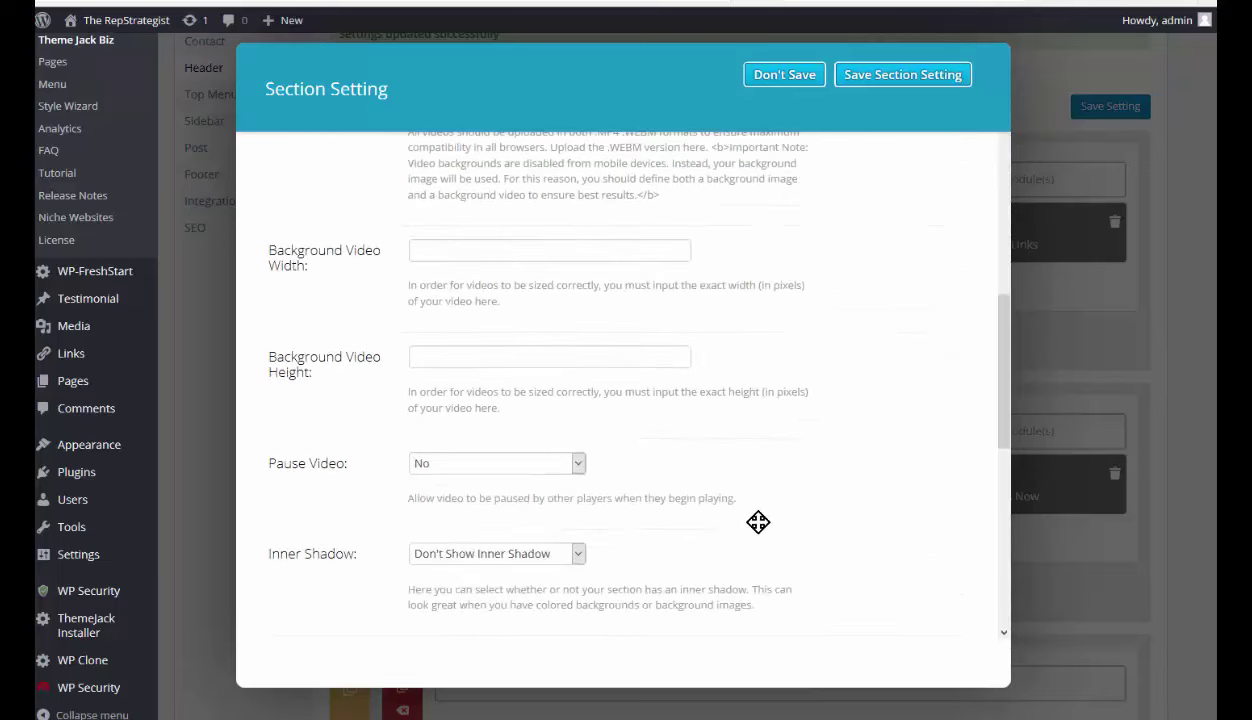
scroll(758, 522, down, 2)
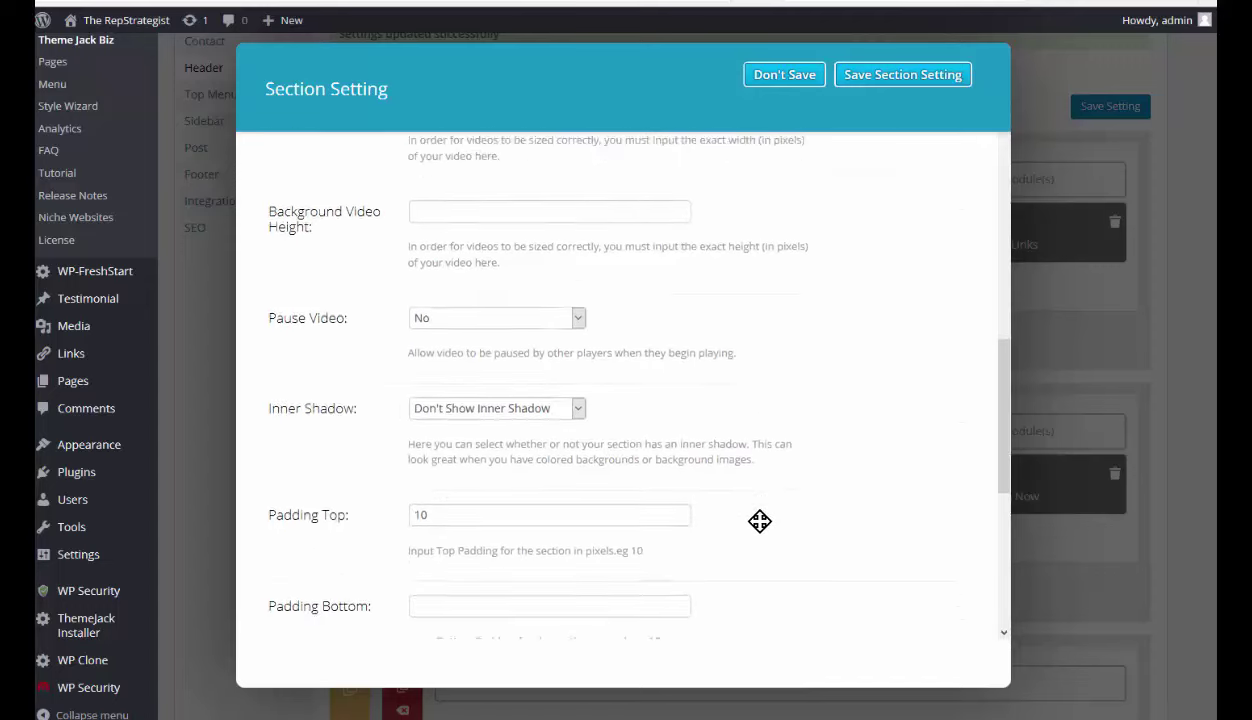
scroll(759, 521, down, 4)
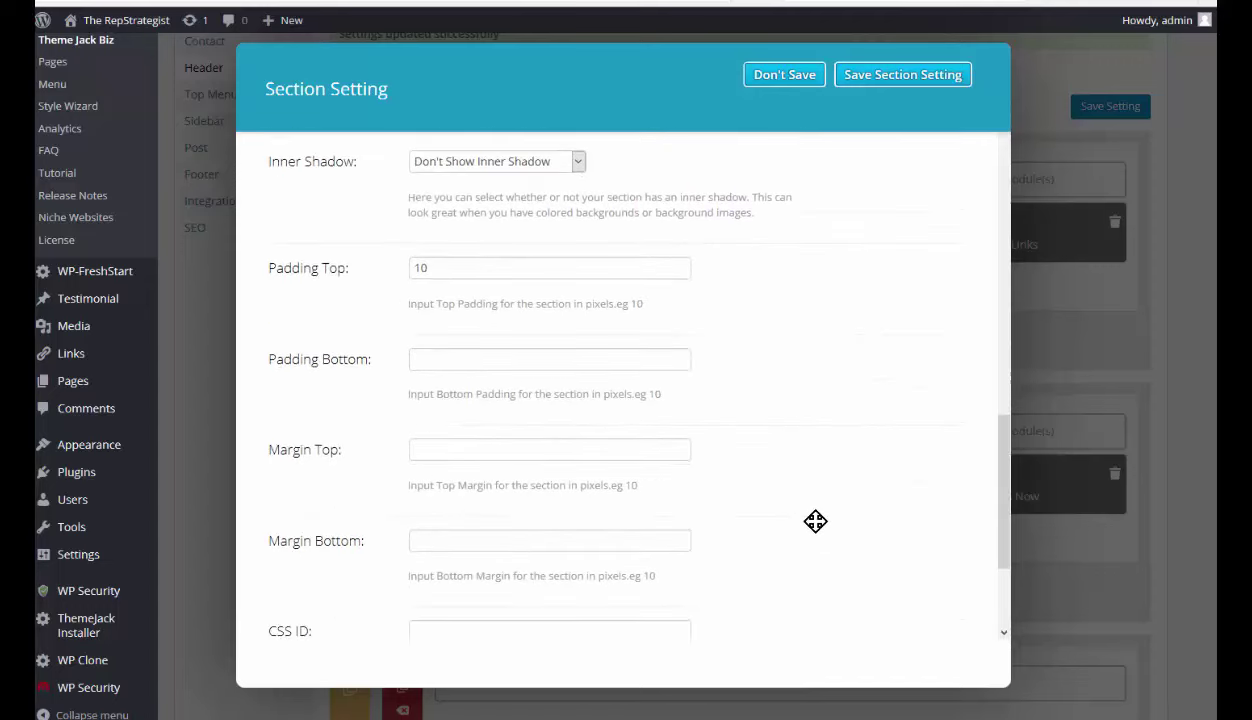
scroll(816, 523, up, 5)
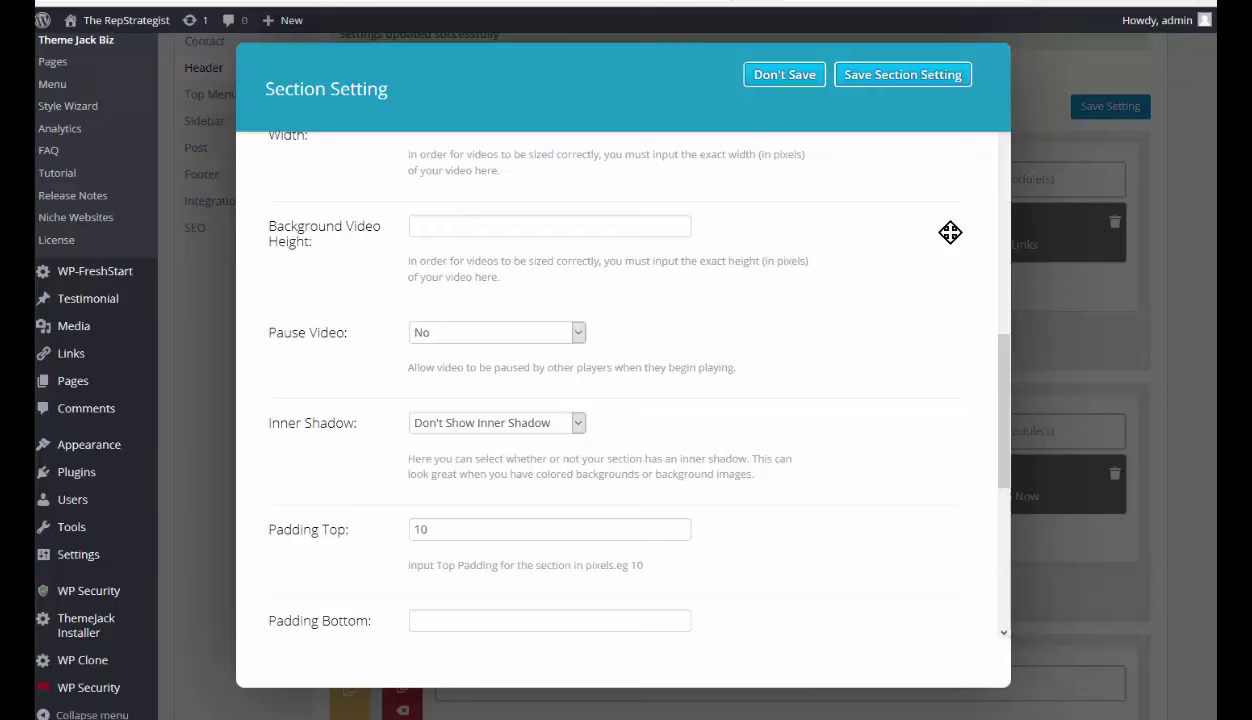
click(885, 78)
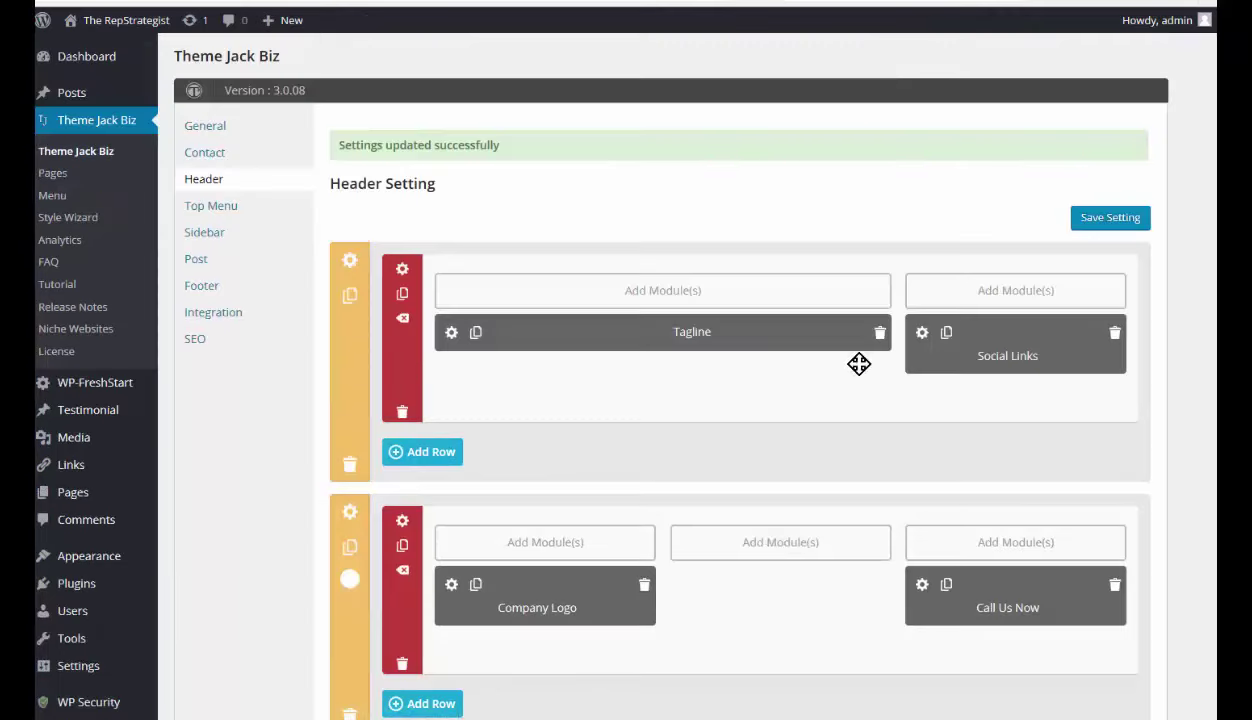
click(402, 523)
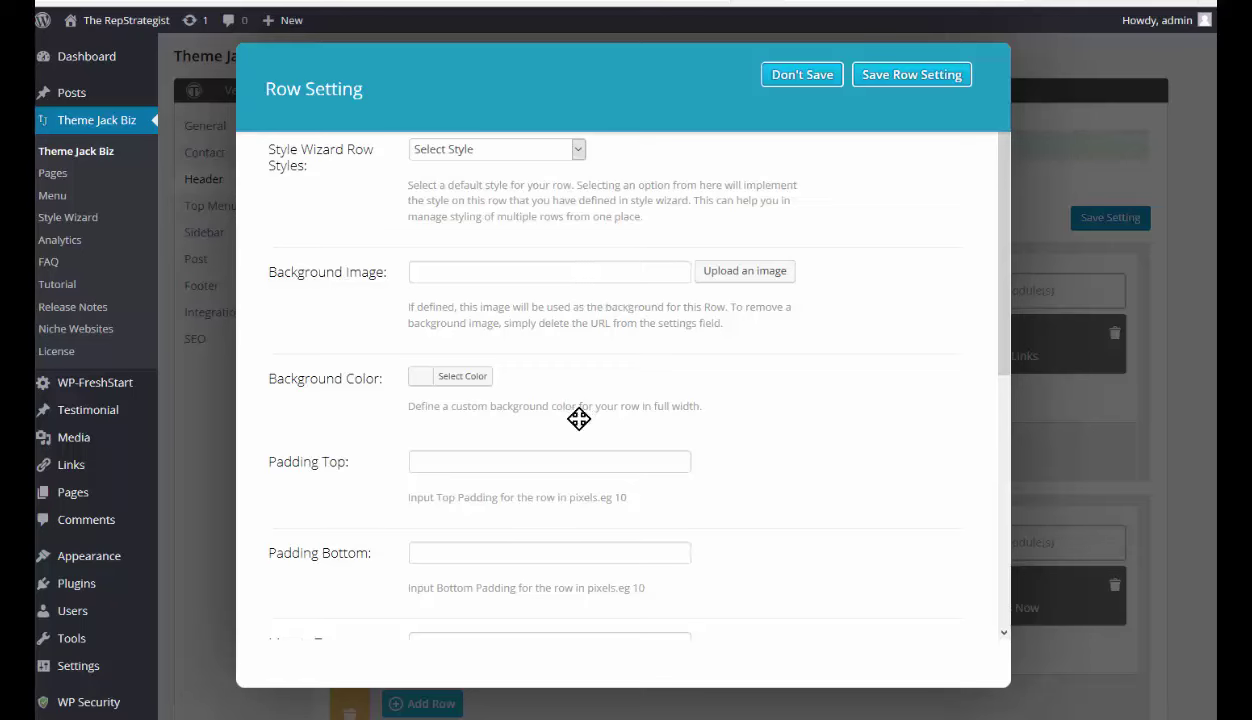
Give the logo-and-call row 20 px top and bottom padding and save the row
scroll(620, 441, down, 3)
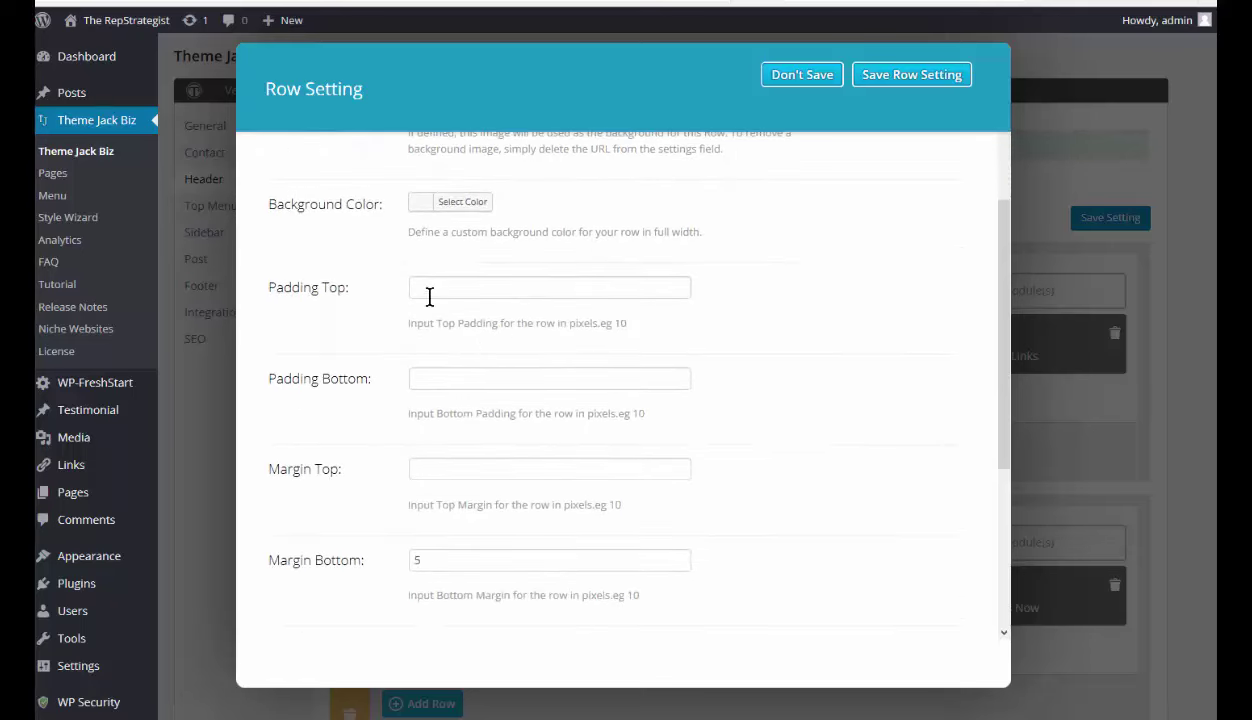
click(435, 283)
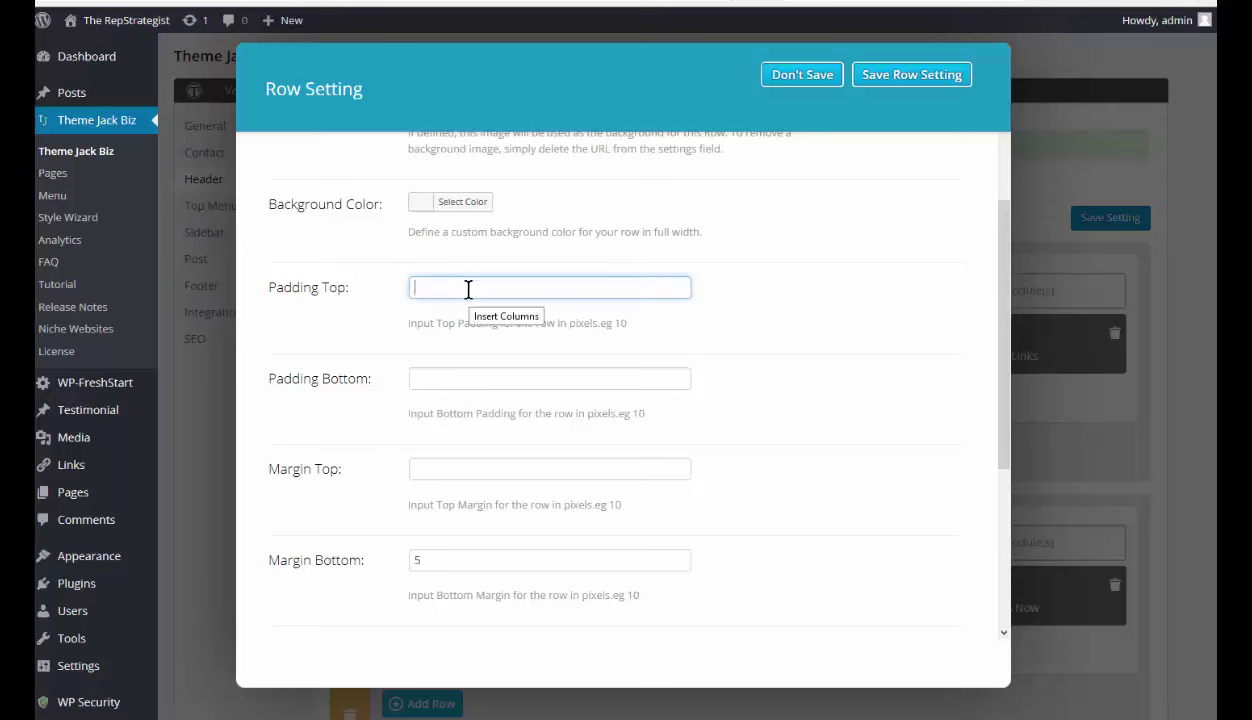
text(20)
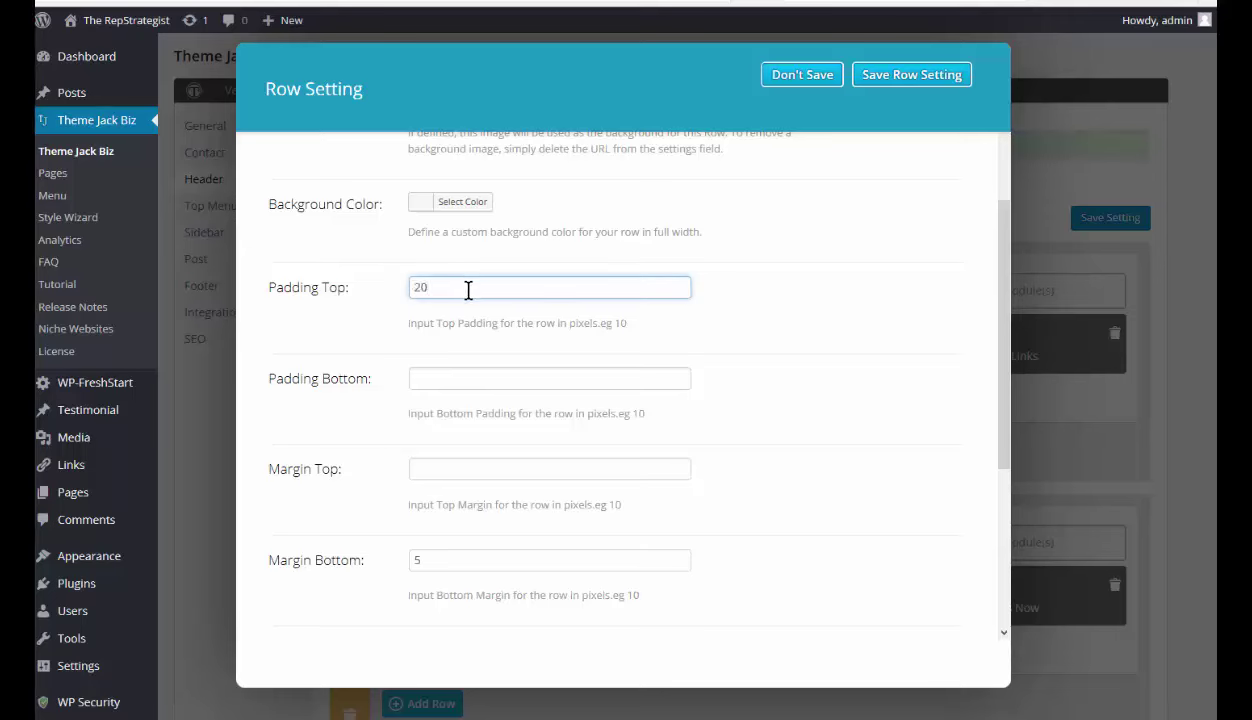
click(421, 375)
text(20)
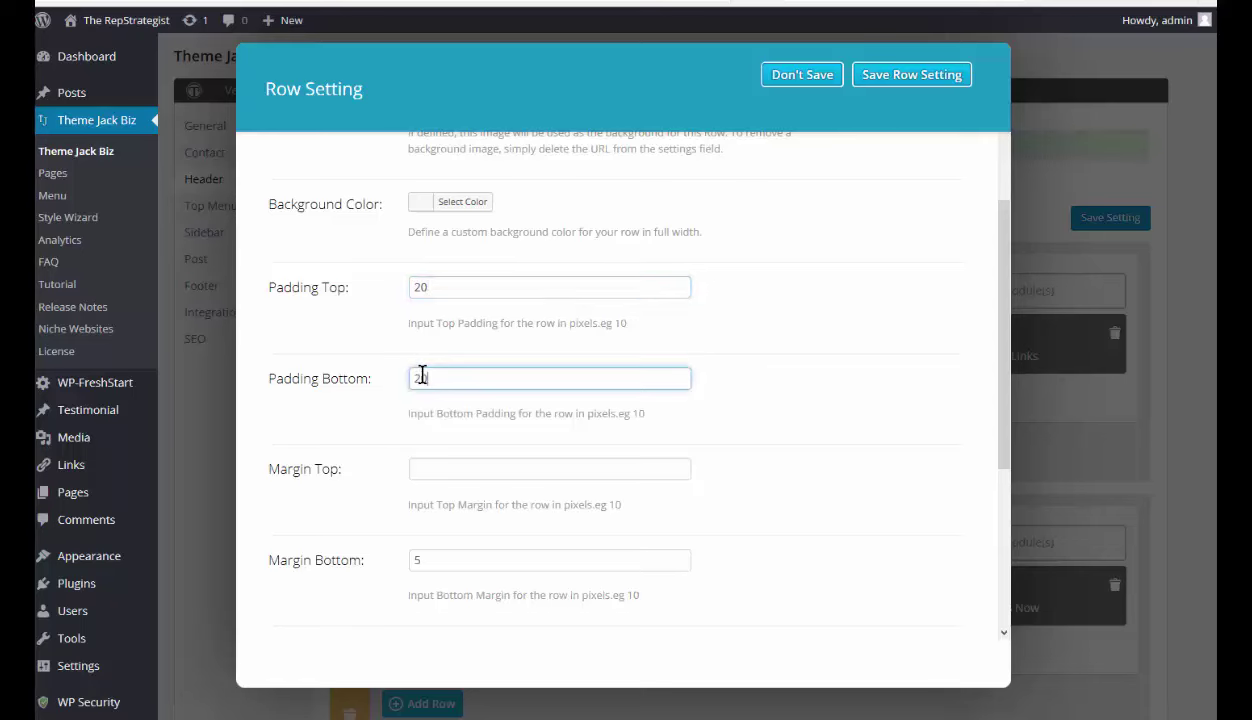
scroll(760, 500, down, 3)
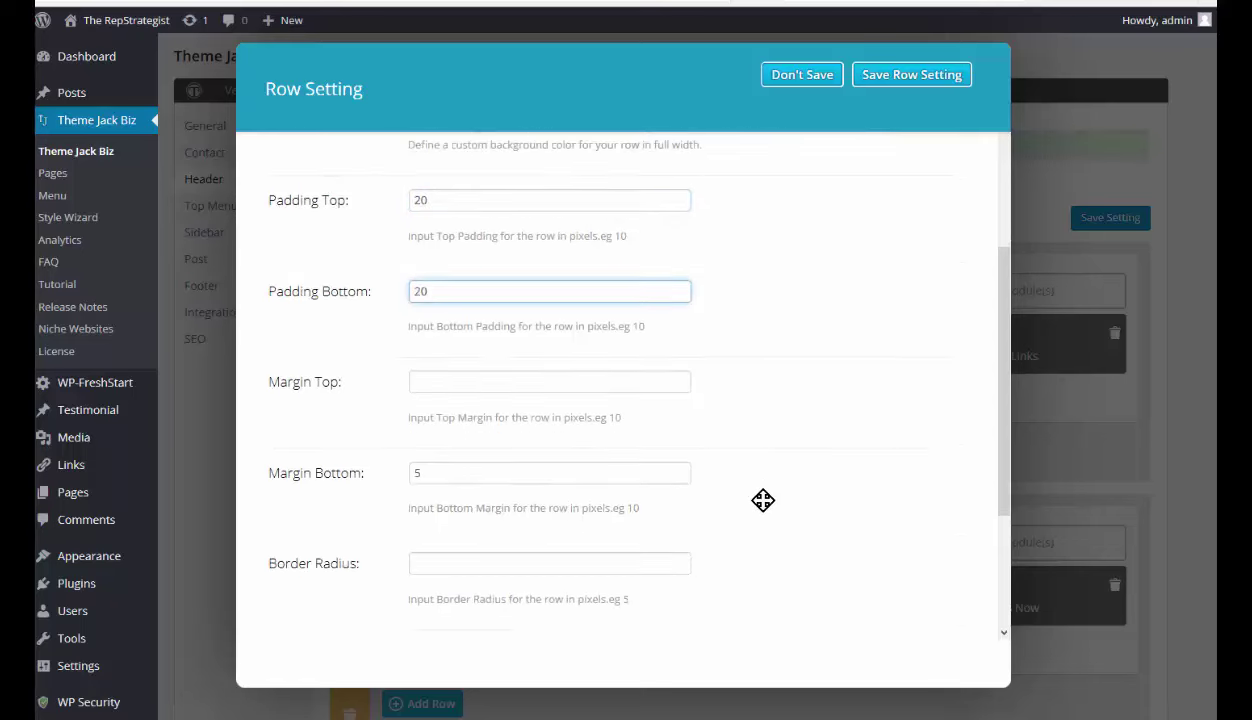
scroll(788, 510, down, 2)
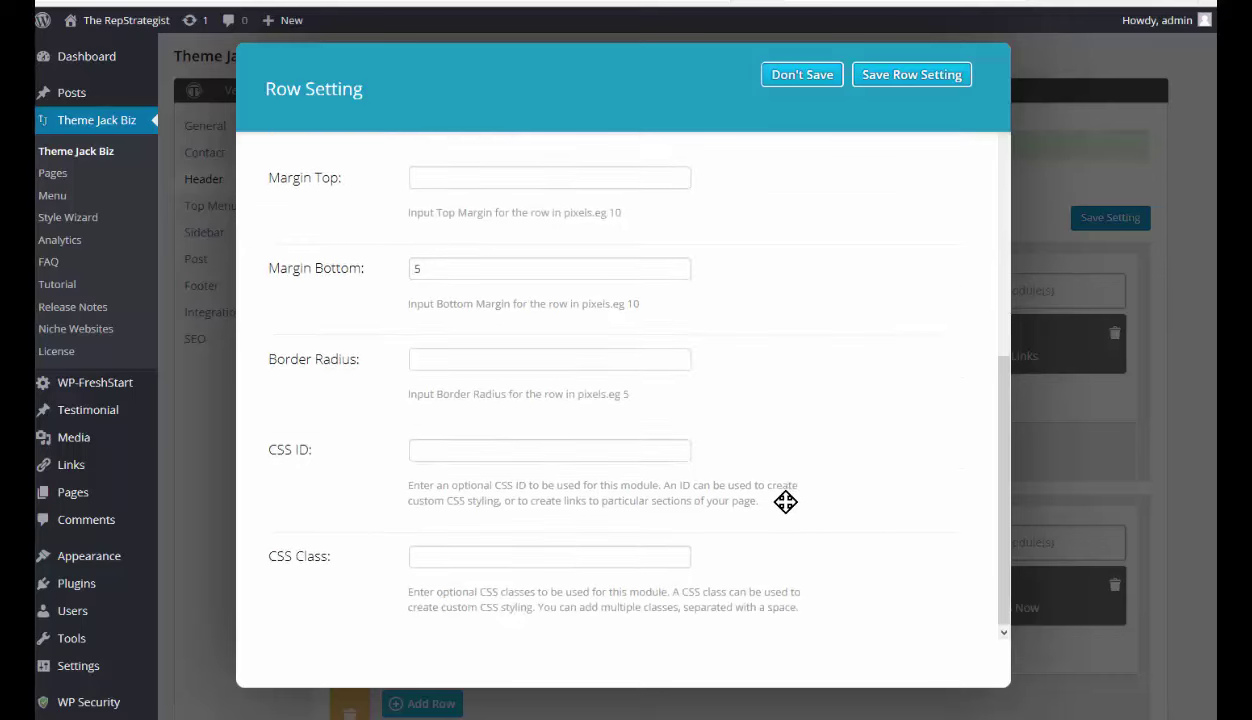
click(908, 78)
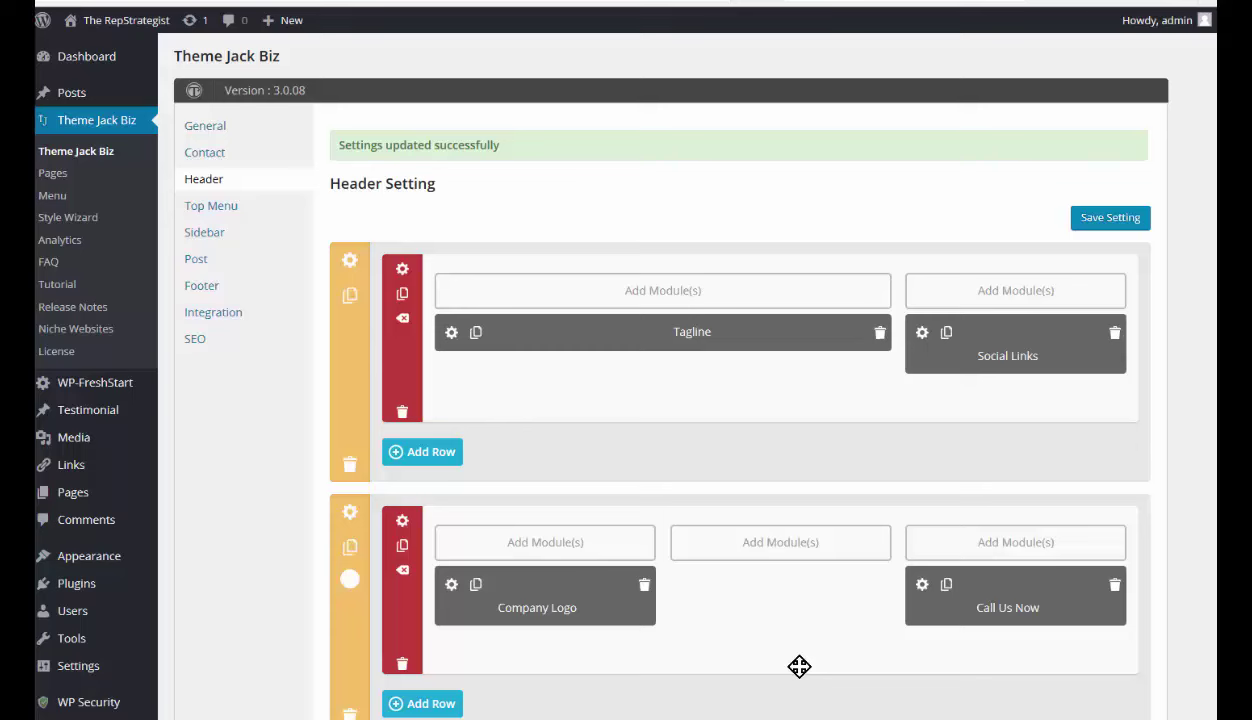
Set spider.jpg from the Media Library as the Company Logo image
click(452, 587)
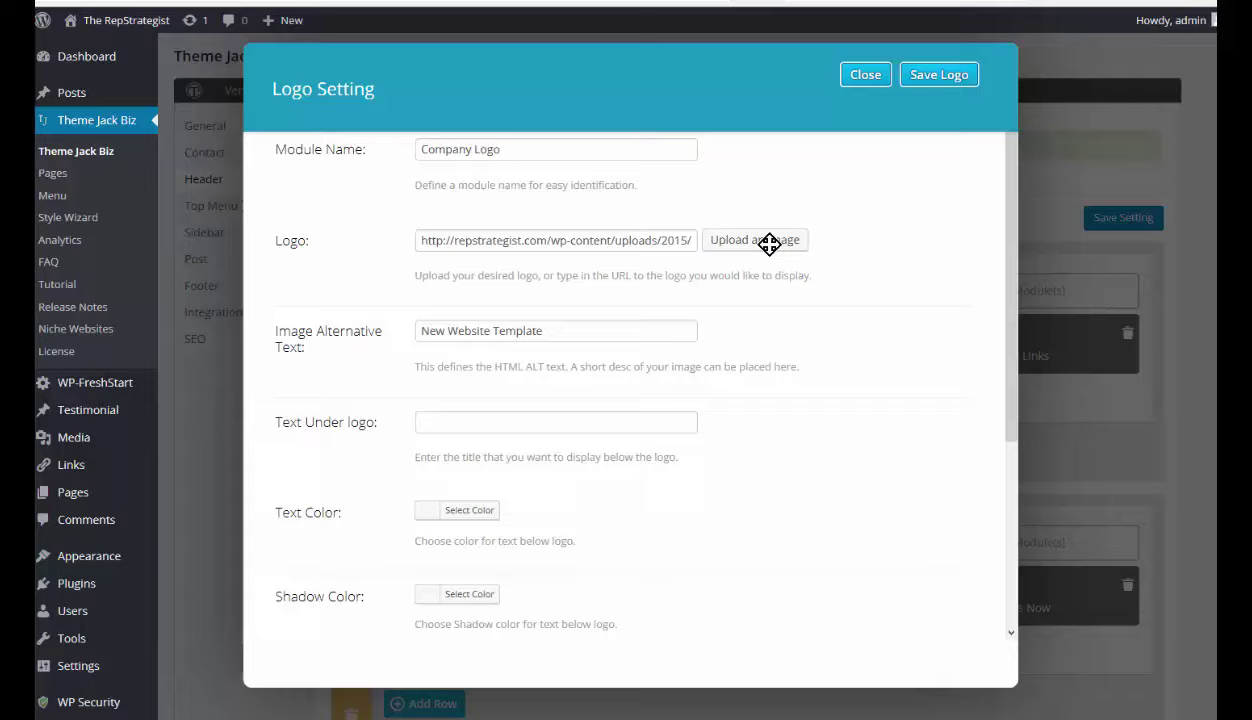
click(763, 241)
click(120, 210)
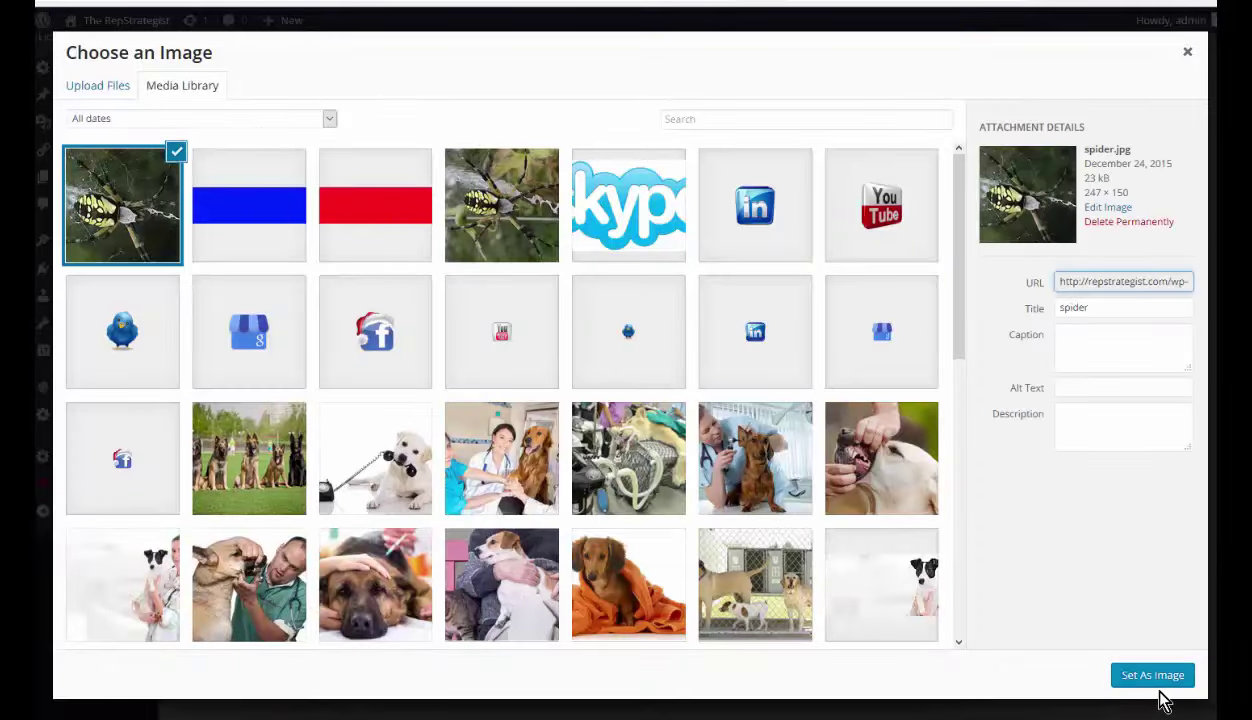
click(1153, 678)
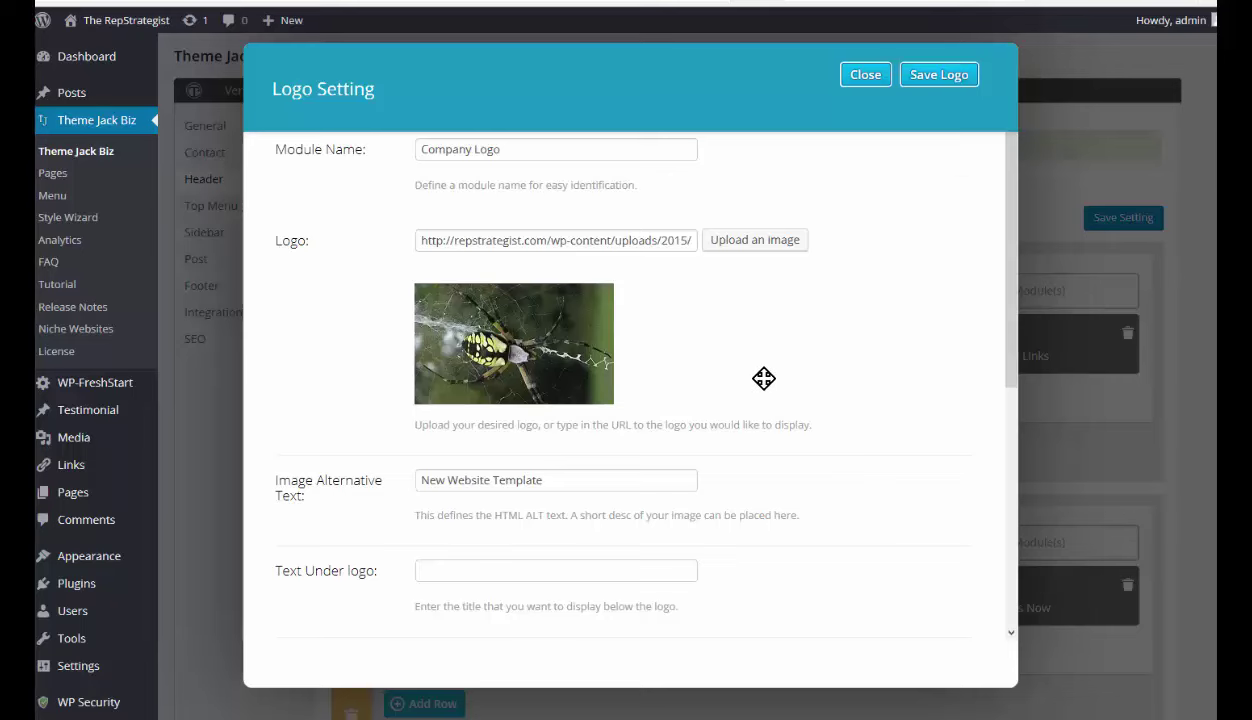
scroll(763, 378, down, 3)
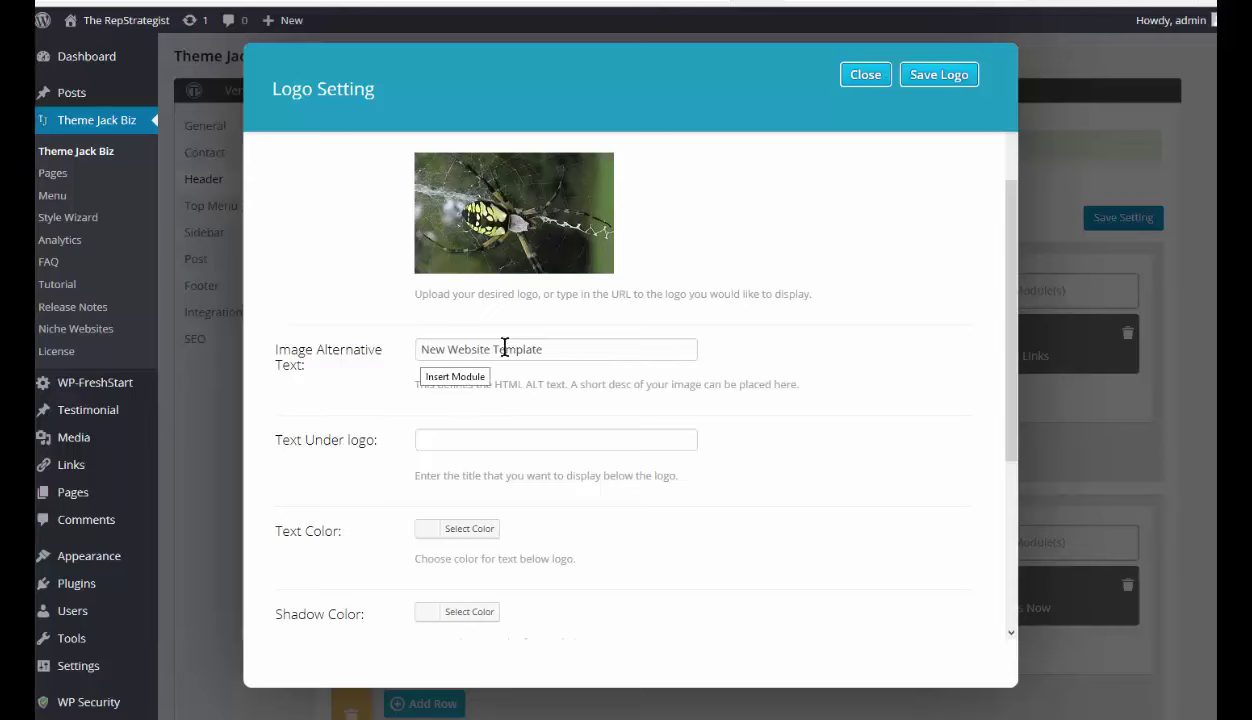
Enter the caption 'The Best Spider' under the logo
click(435, 438)
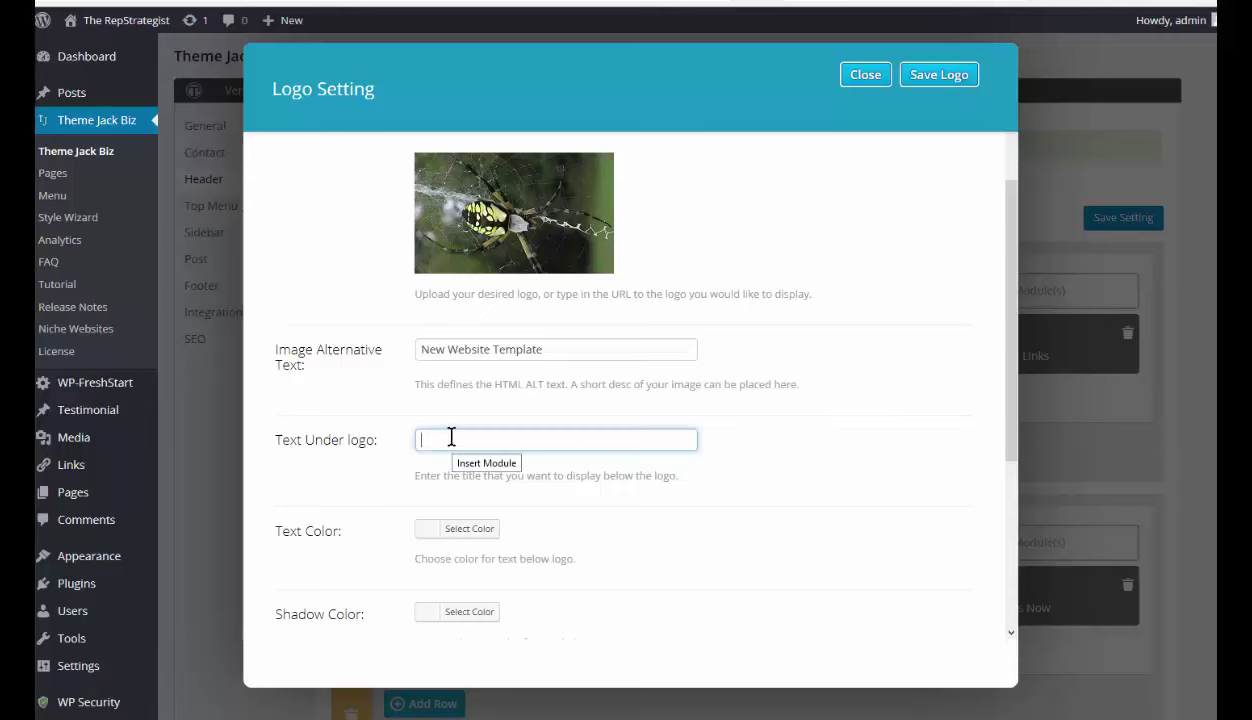
text(The Best Spider)
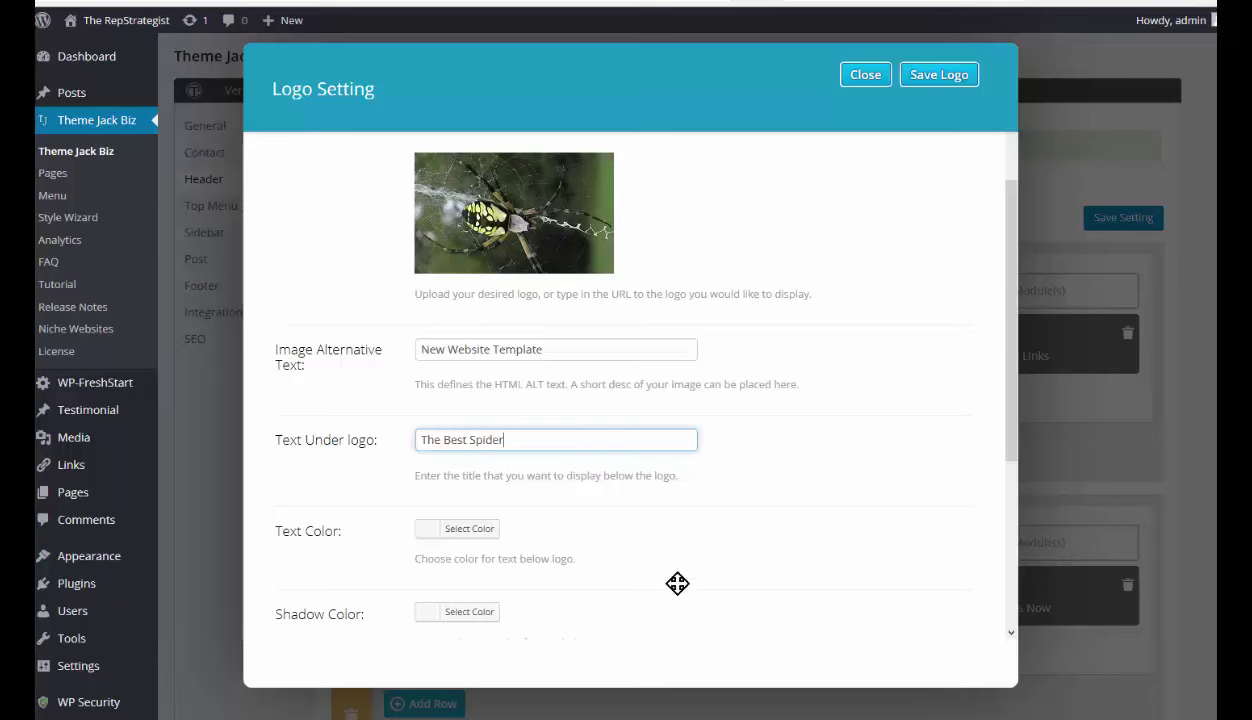
scroll(640, 560, down, 1)
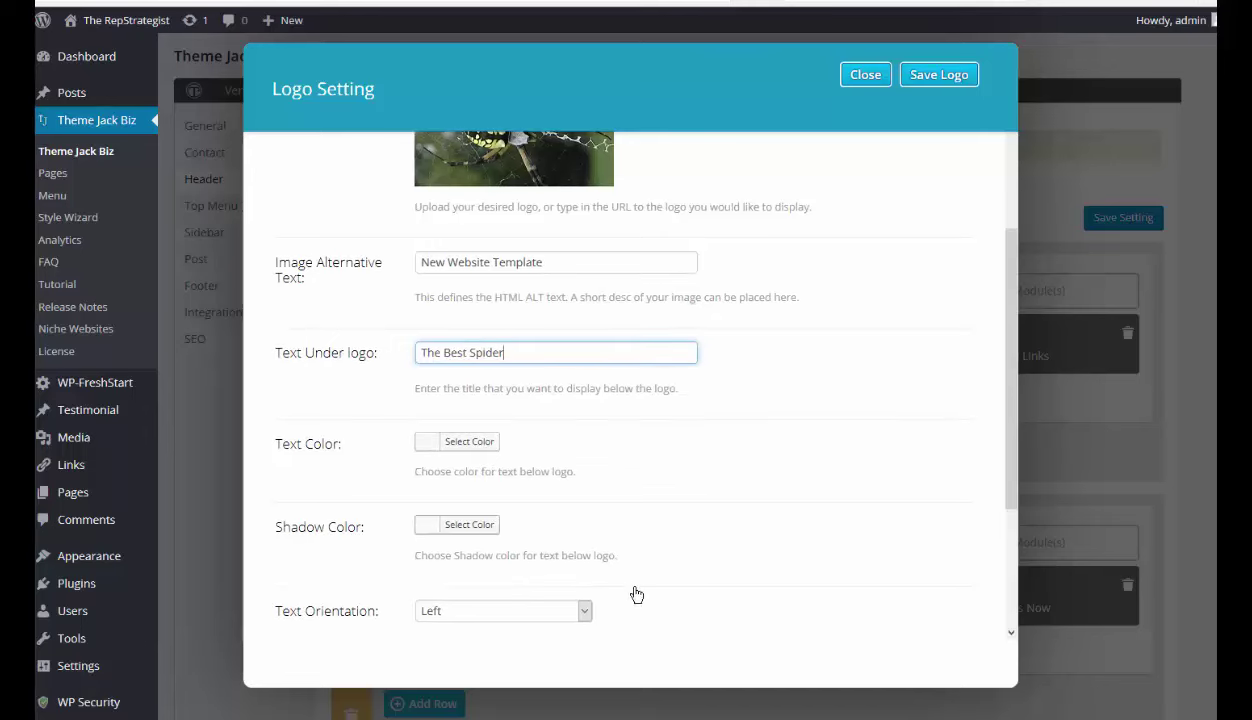
scroll(595, 620, down, 1)
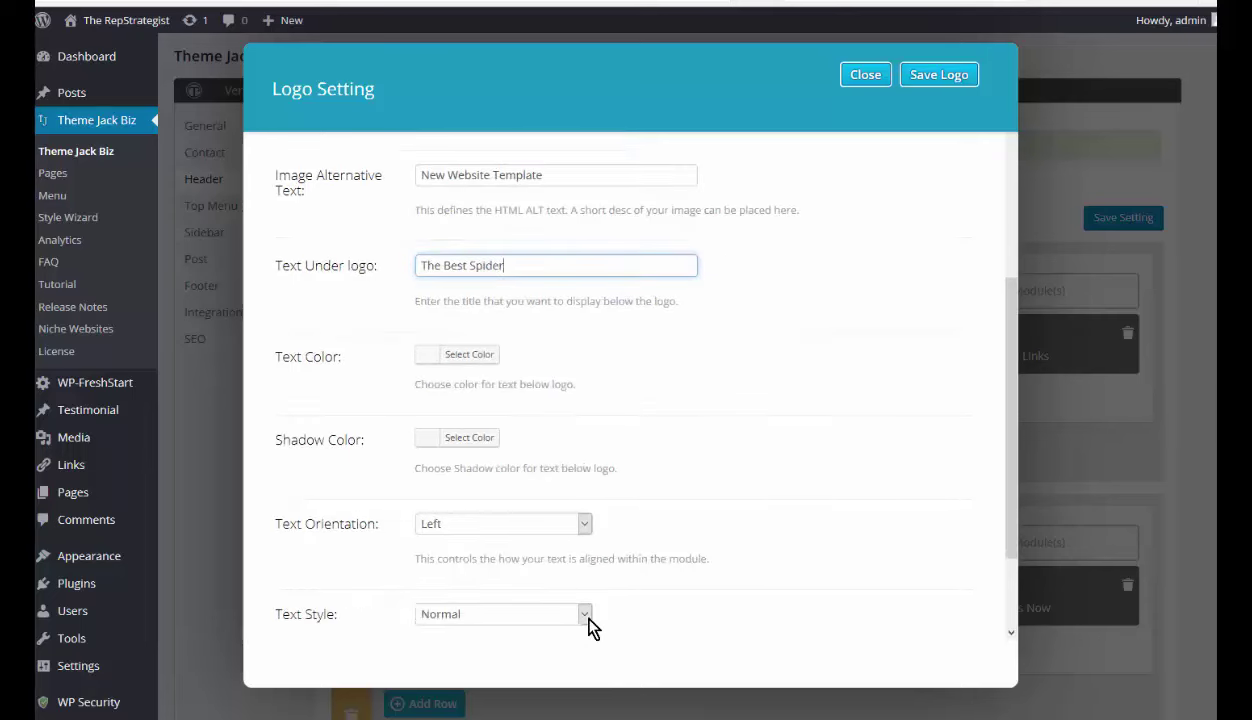
Centre the logo caption and save the logo settings
click(586, 524)
click(459, 559)
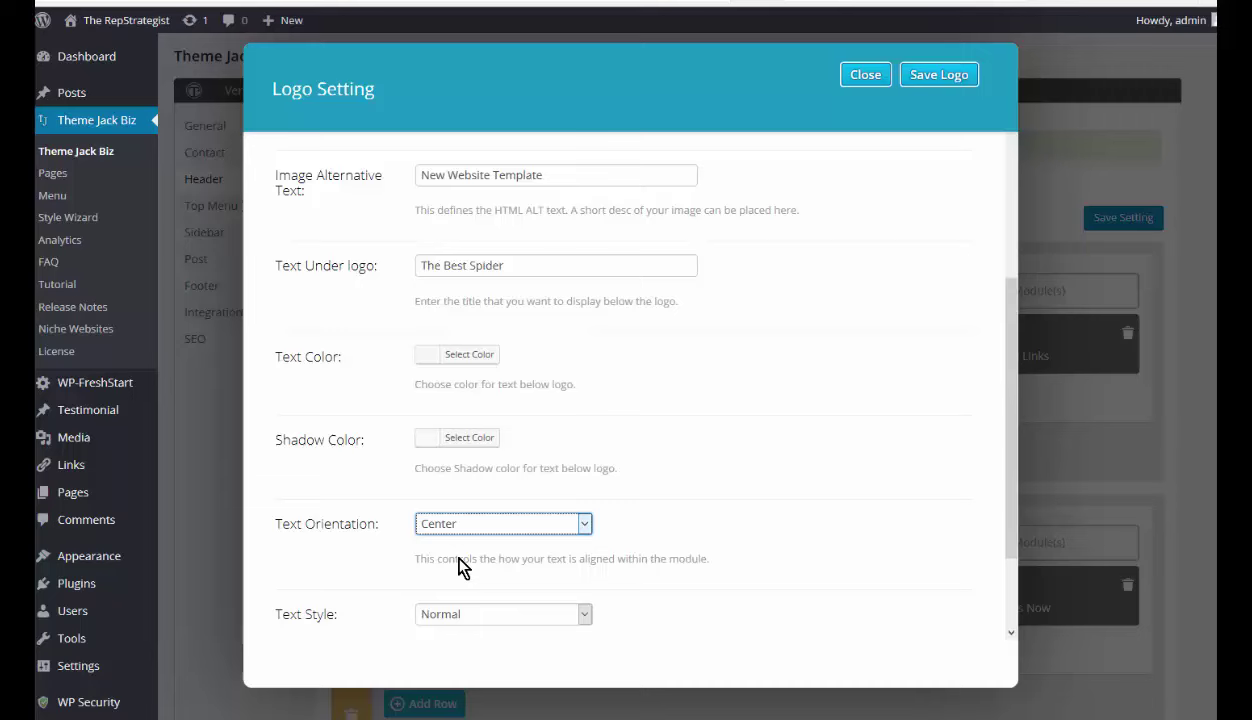
scroll(753, 455, up, 1)
scroll(753, 455, up, 3)
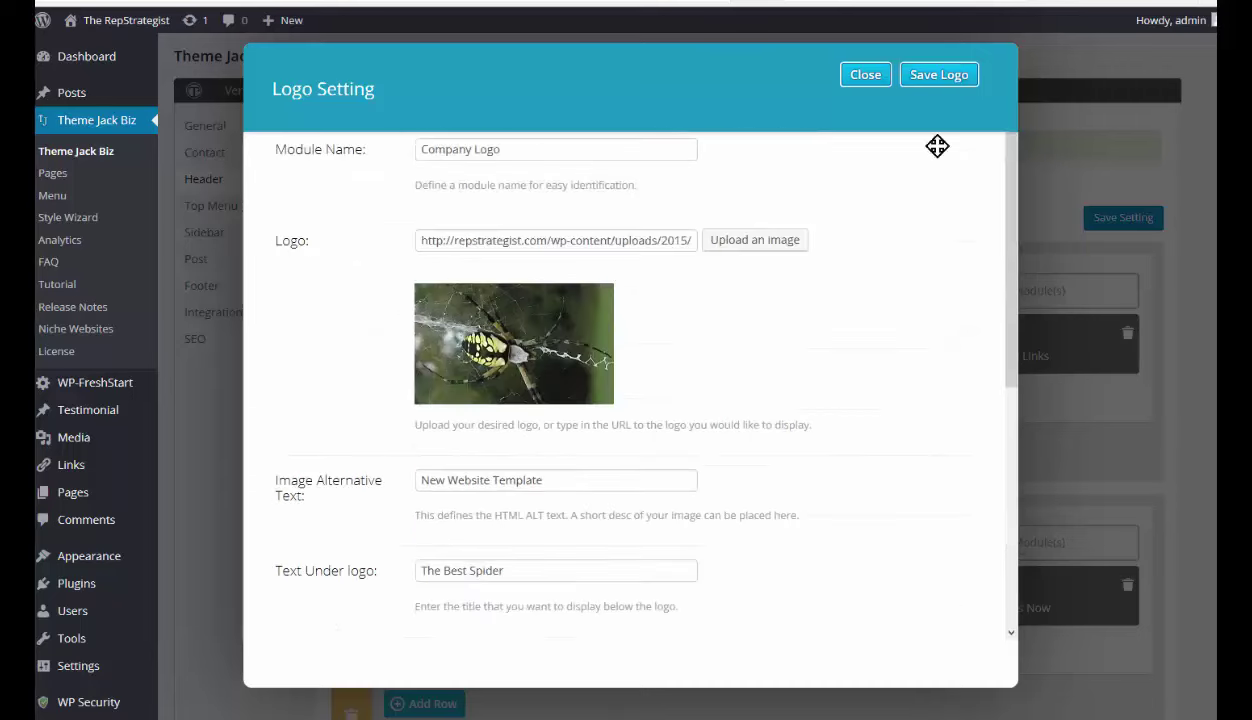
click(933, 80)
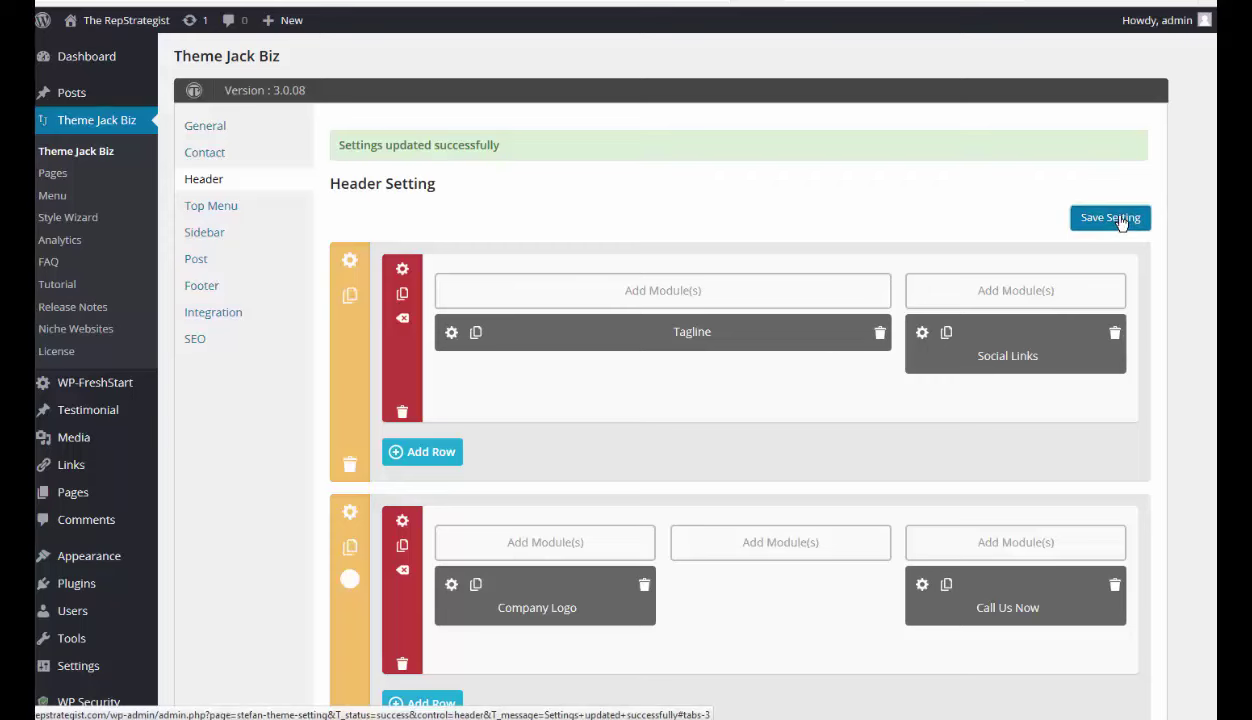
scroll(1120, 220, down, 1)
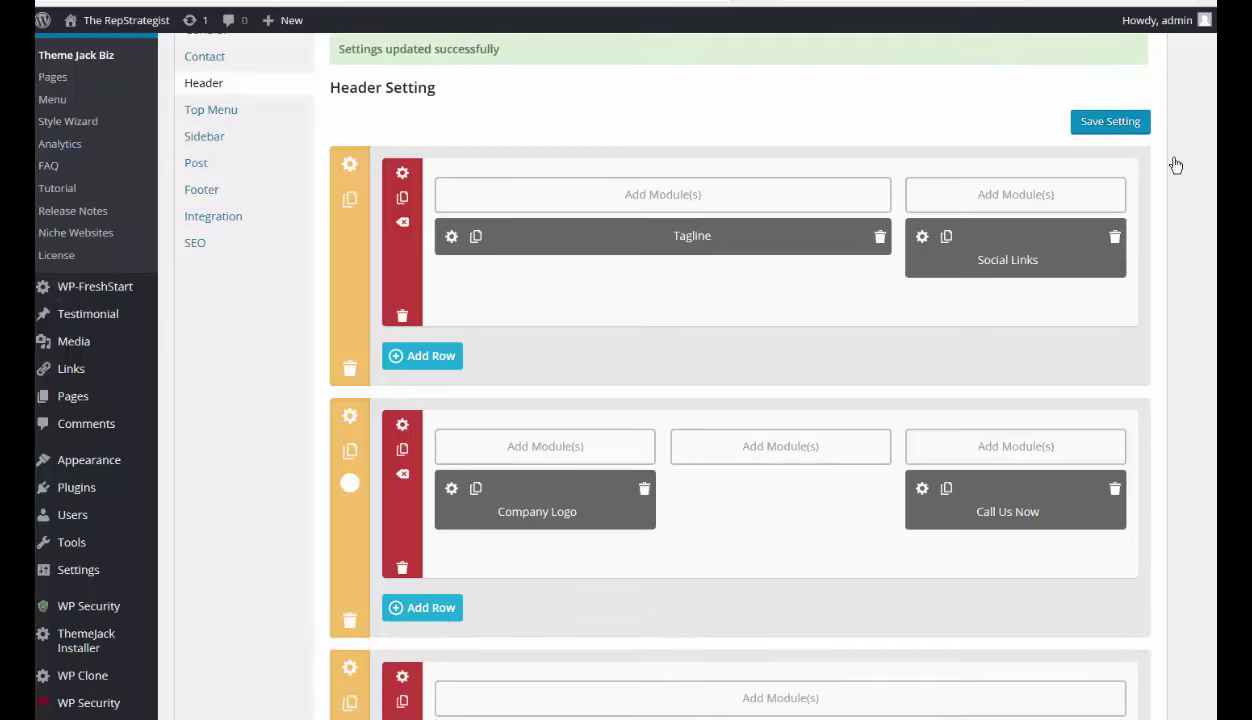
click(1097, 124)
scroll(1165, 415, down, 2)
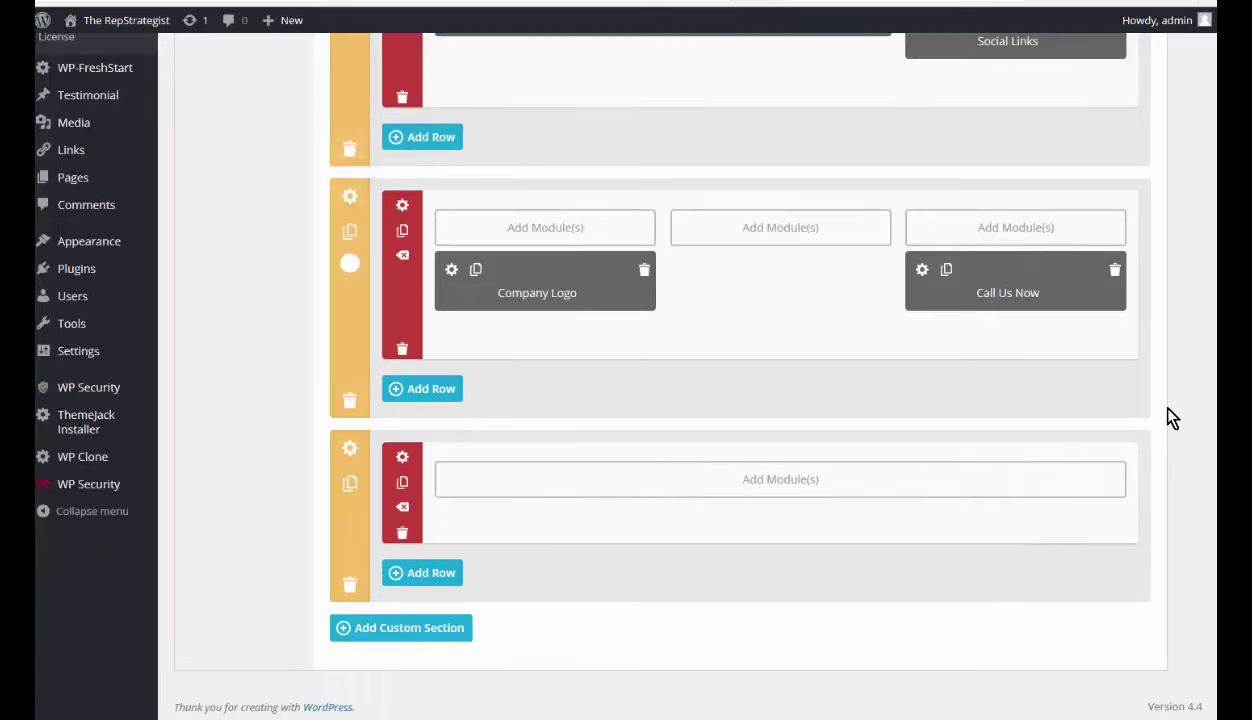
click(779, 482)
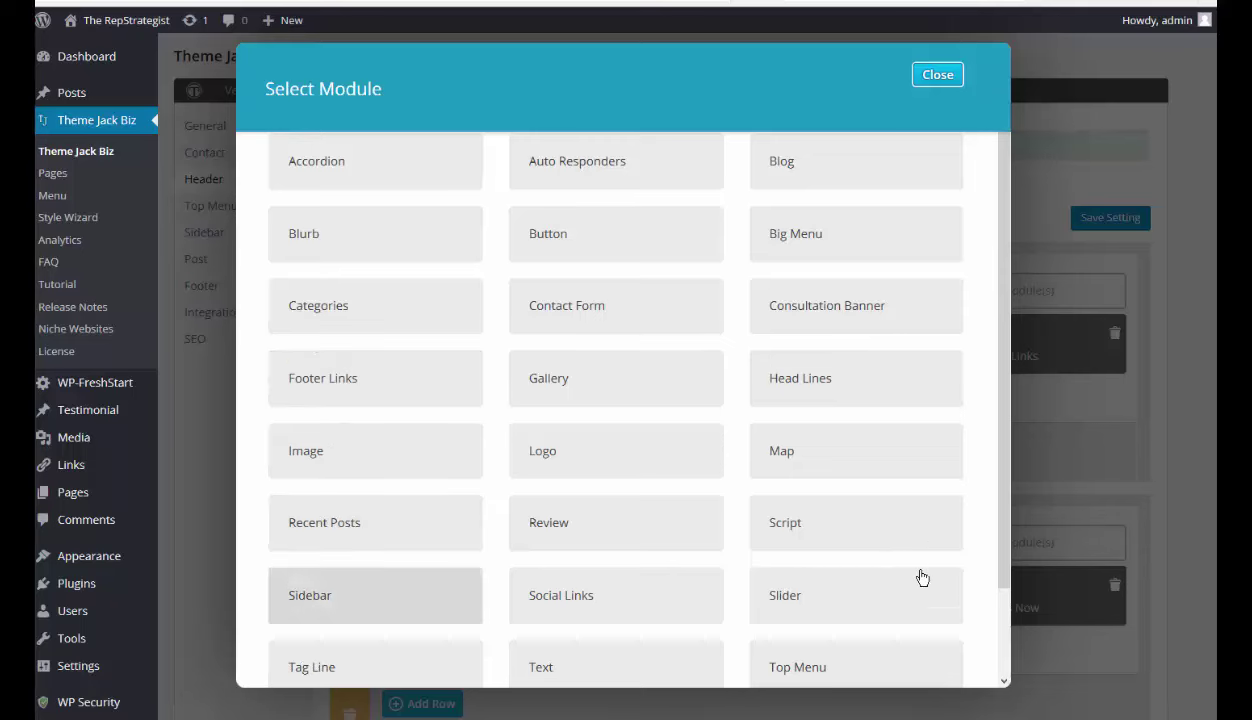
scroll(920, 580, down, 2)
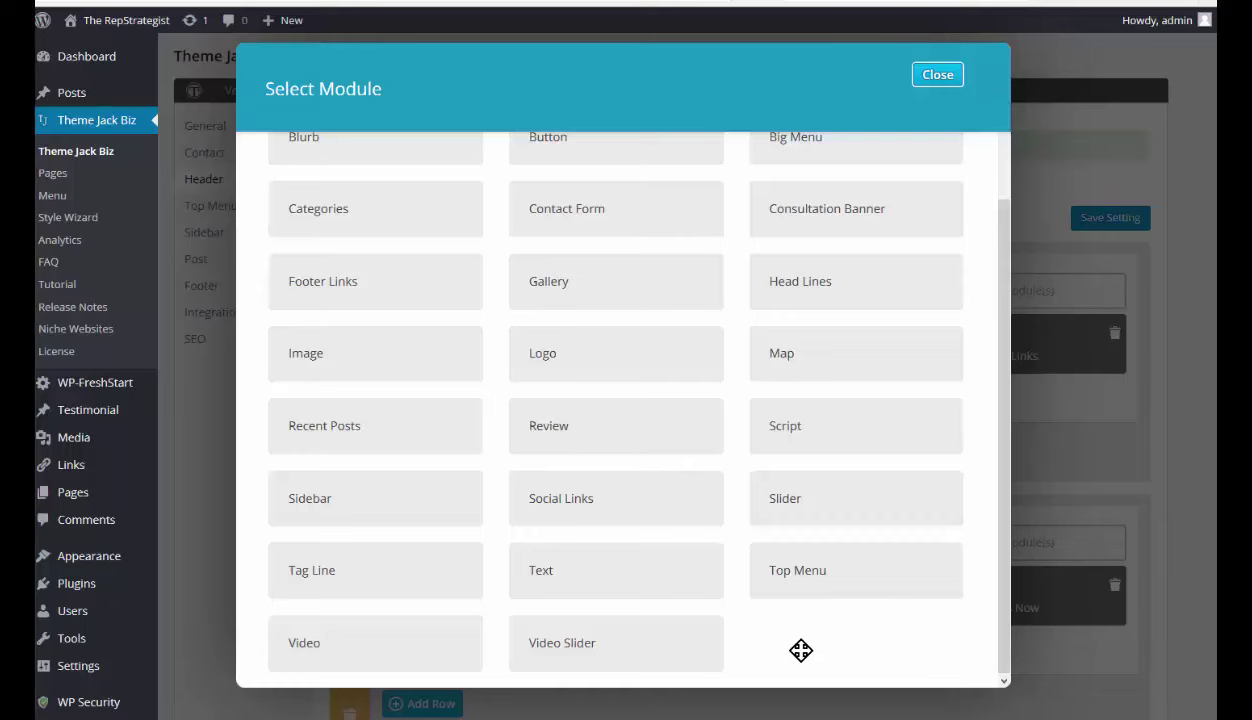
click(938, 75)
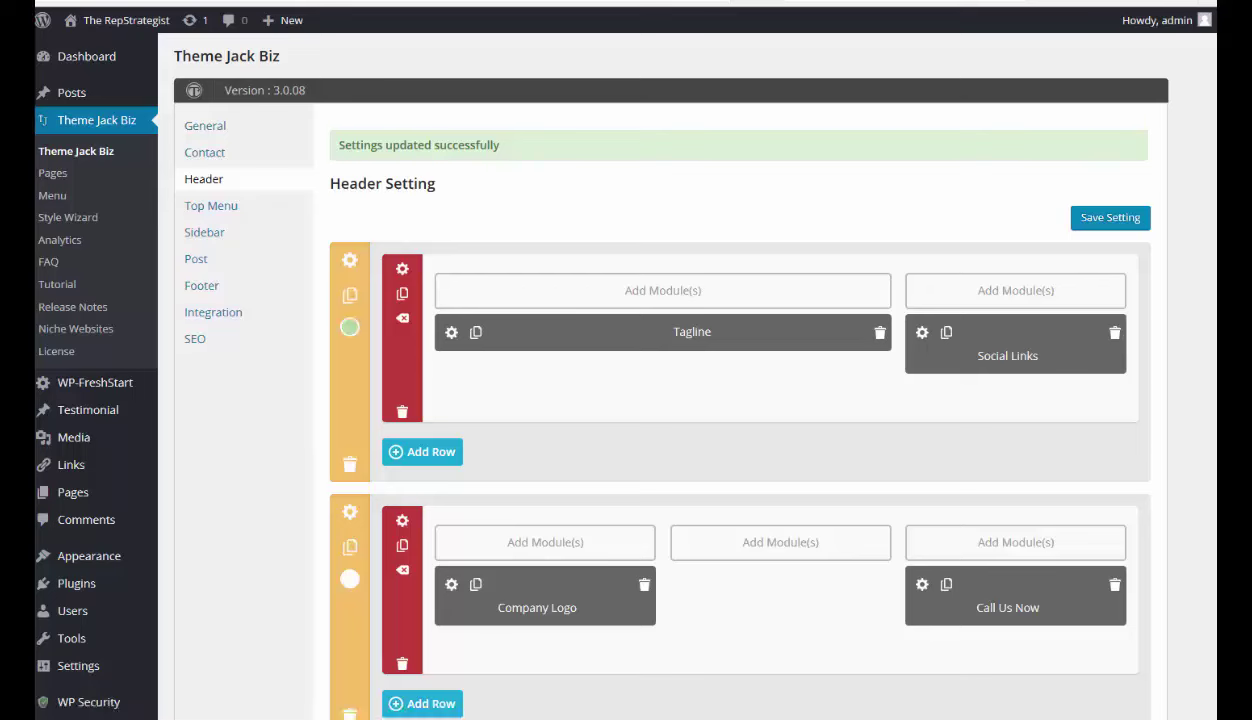
Give the Call Us Now button a yellow background colour
click(922, 586)
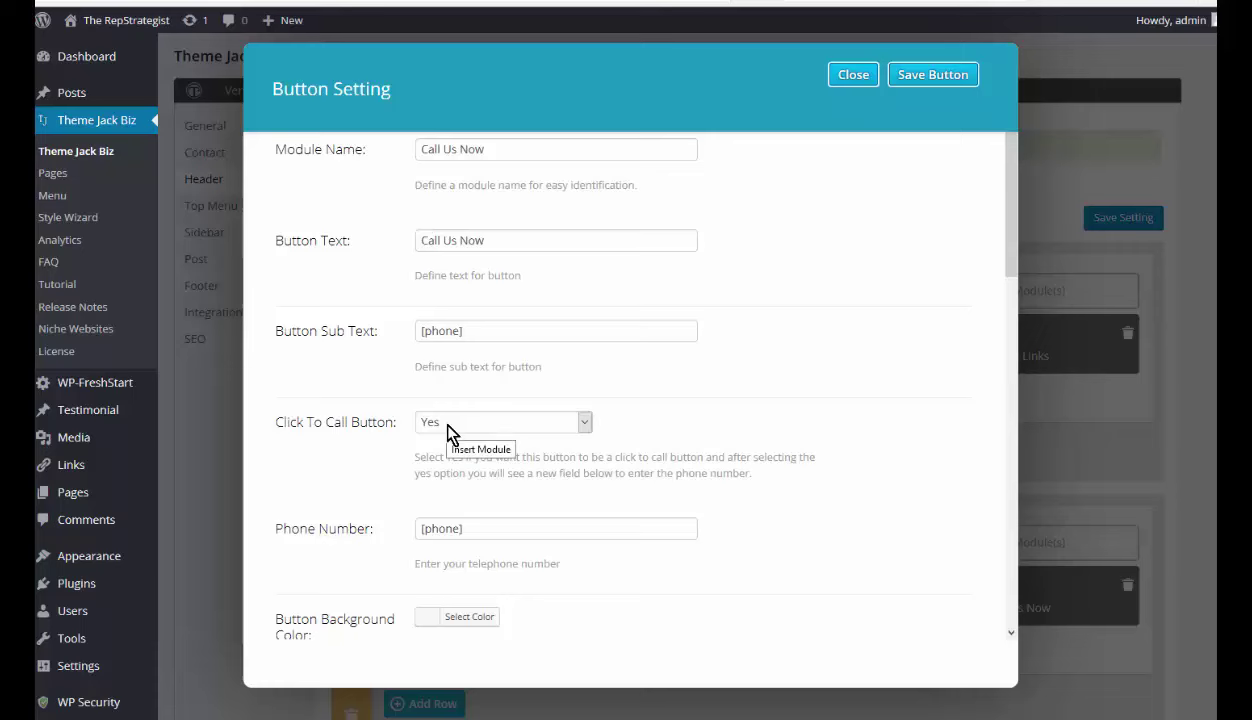
scroll(450, 425, down, 1)
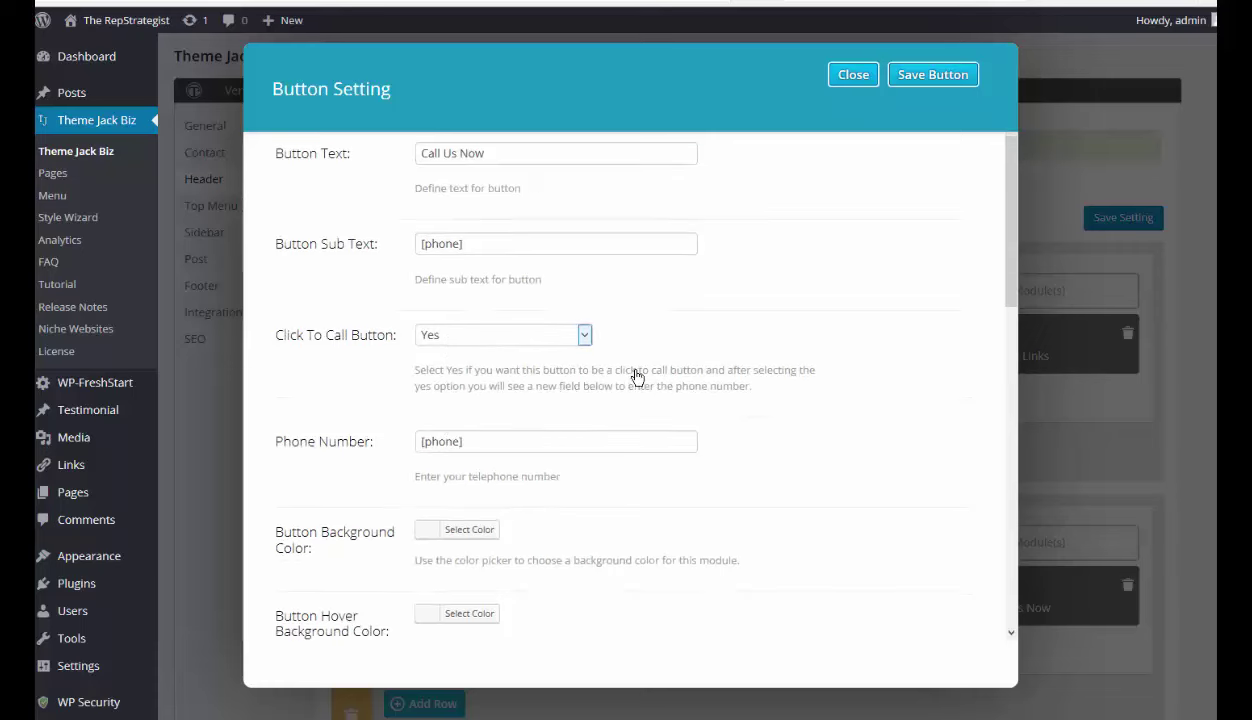
scroll(636, 376, down, 1)
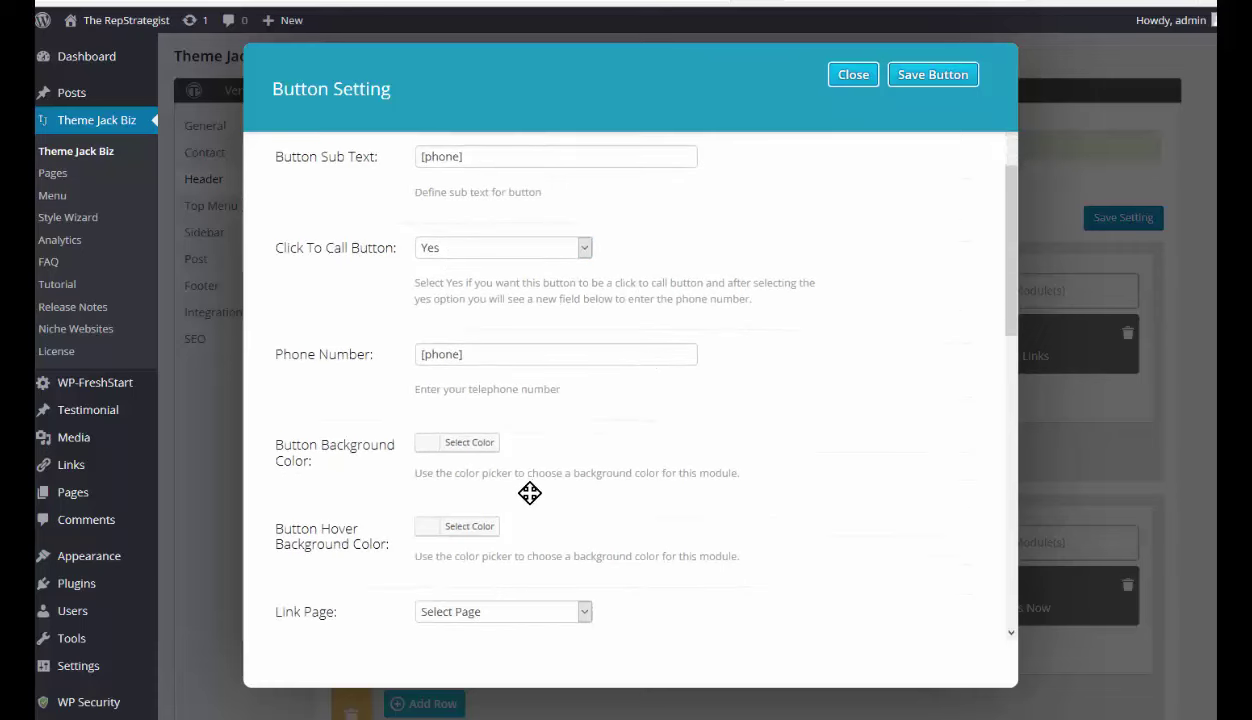
click(419, 447)
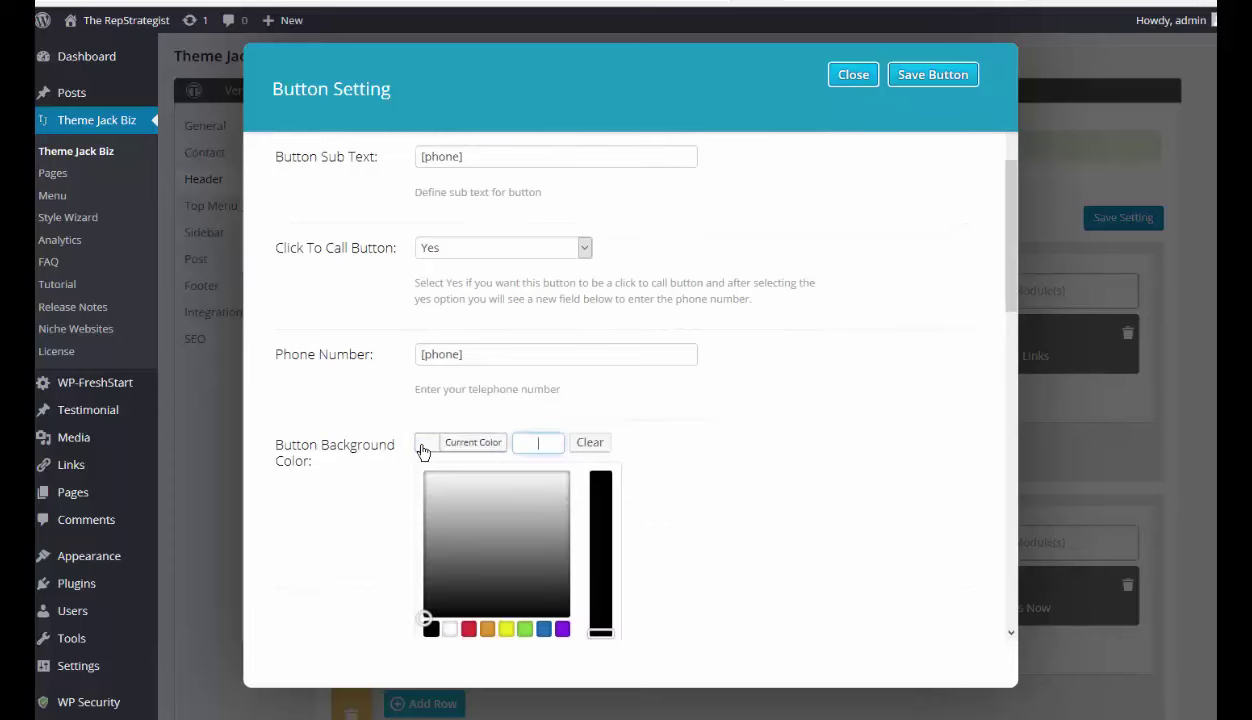
click(505, 629)
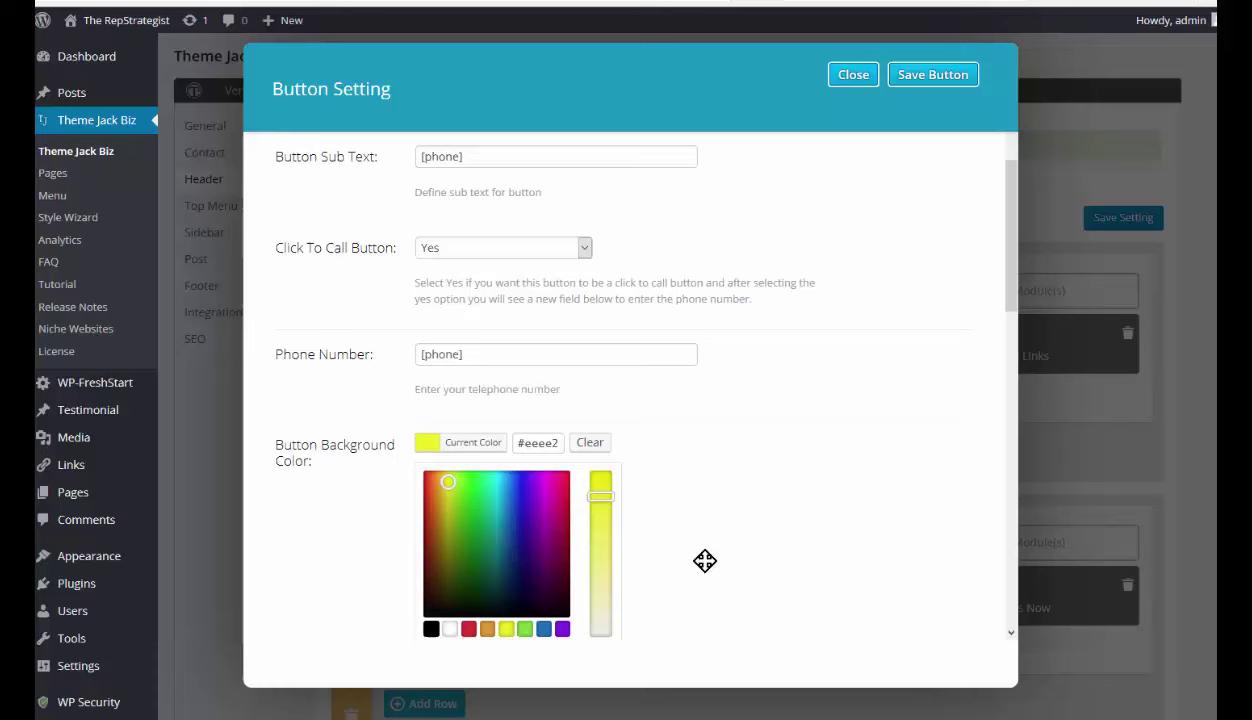
mouse_move(604, 497)
mouse_down()
mouse_move(598, 474)
mouse_move(624, 495)
mouse_up()
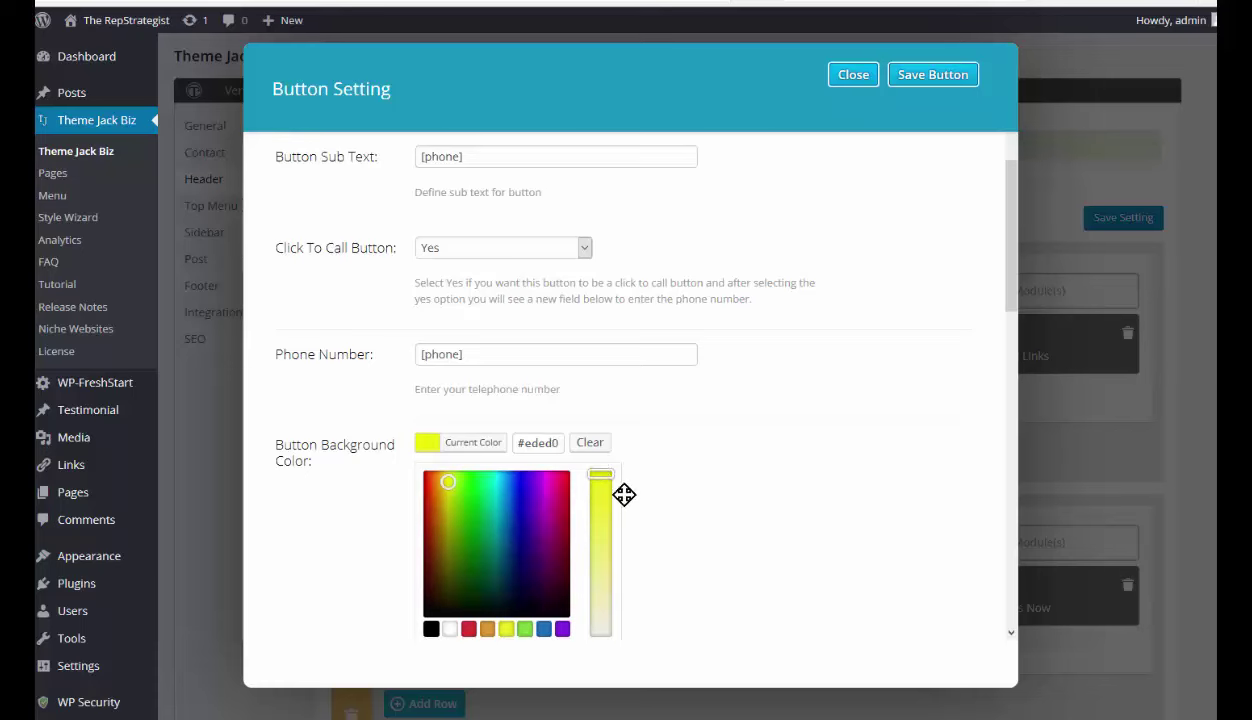
Make the button's hover background colour green
scroll(682, 576, down, 3)
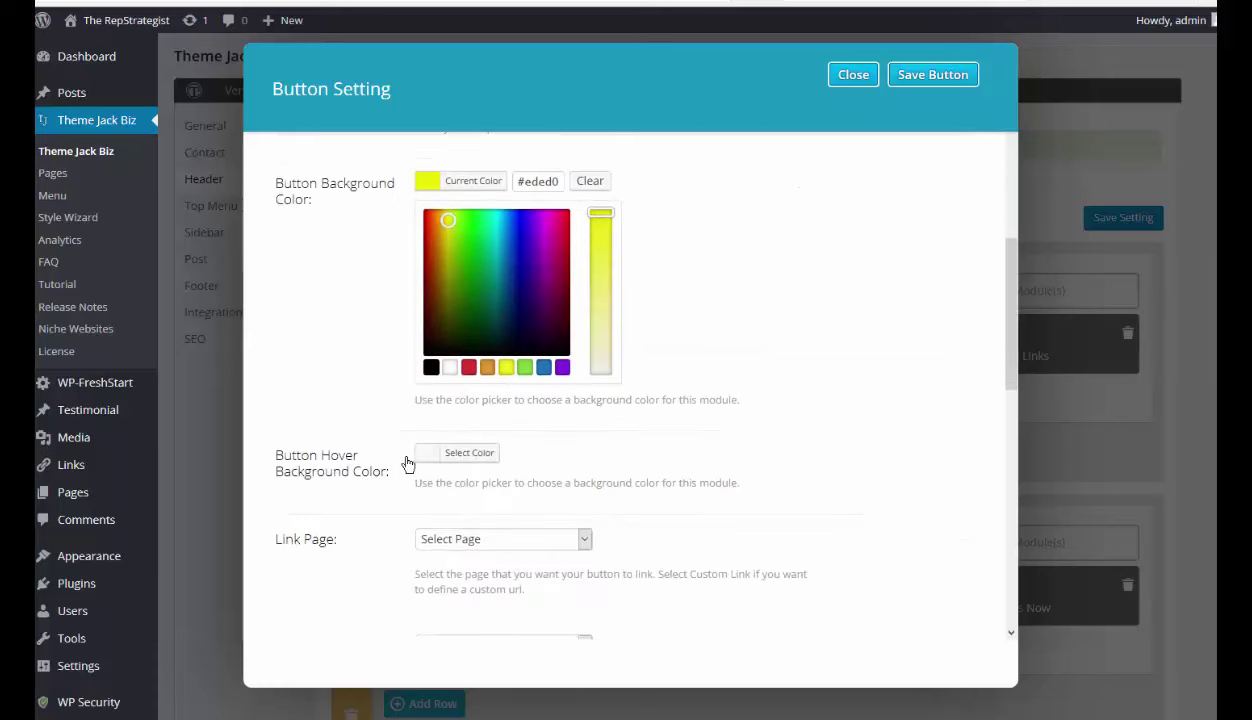
click(442, 458)
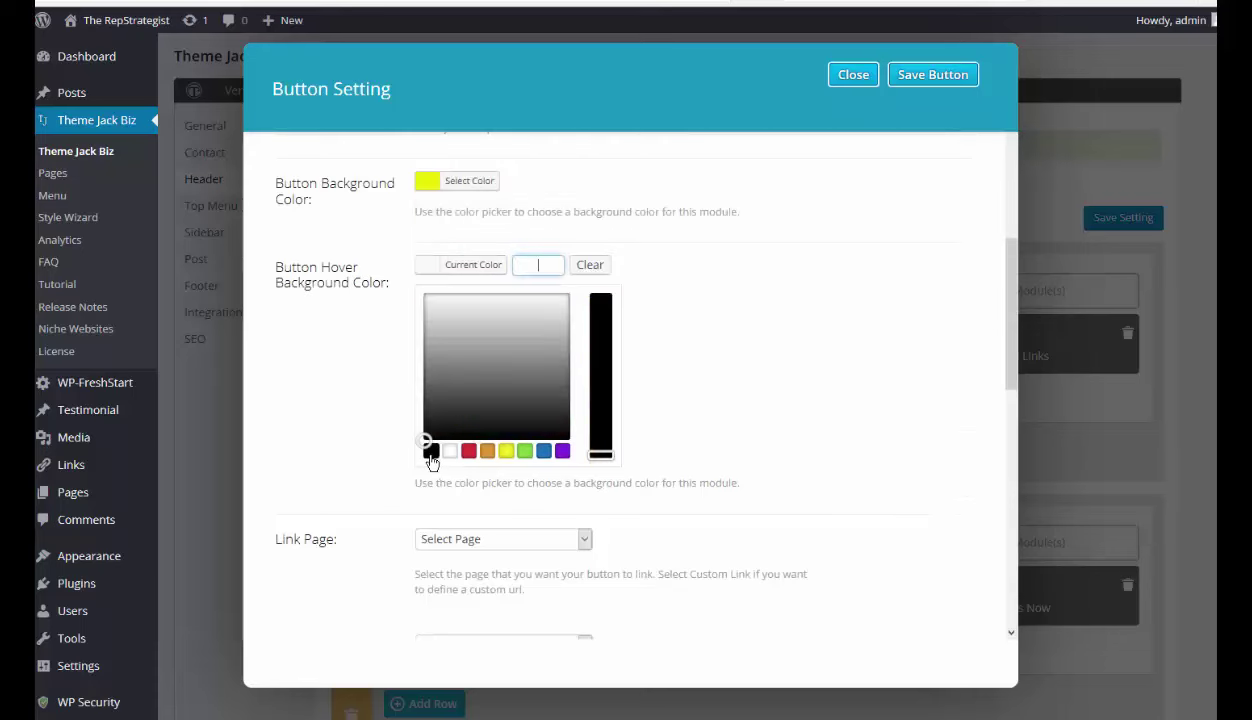
click(525, 451)
Link the button to the Contact Us page, opening in a new tab
scroll(630, 510, down, 1)
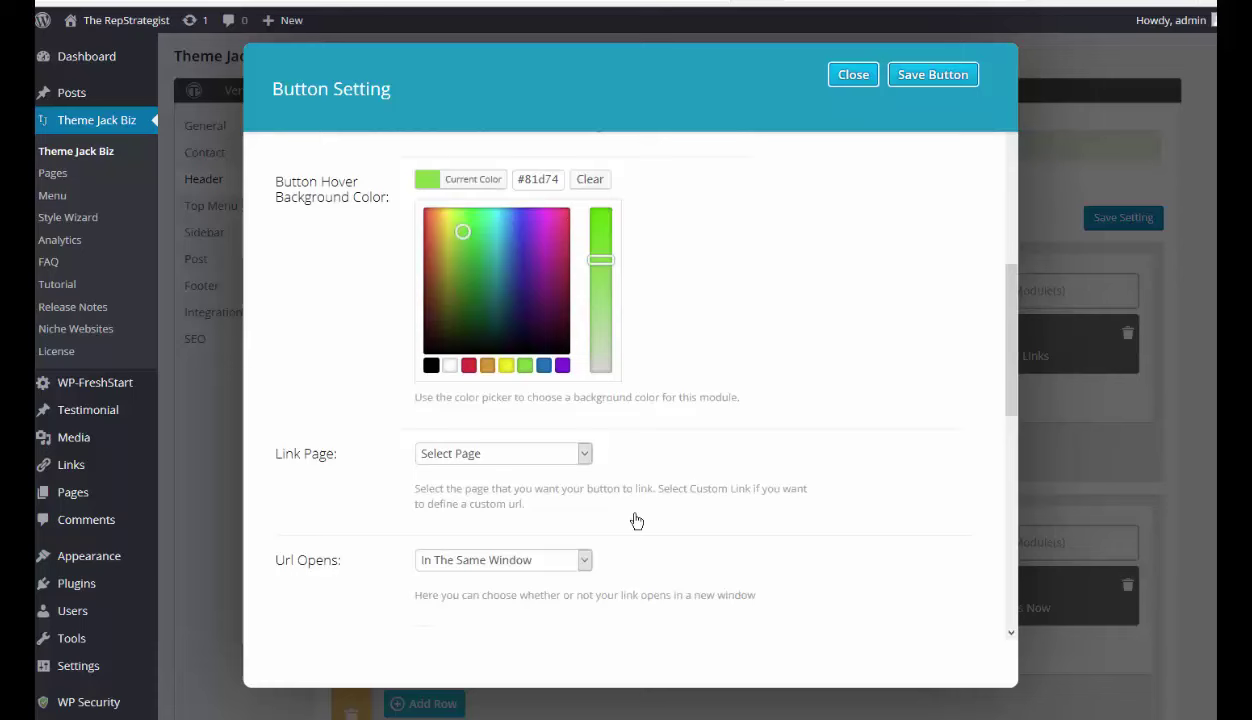
click(500, 453)
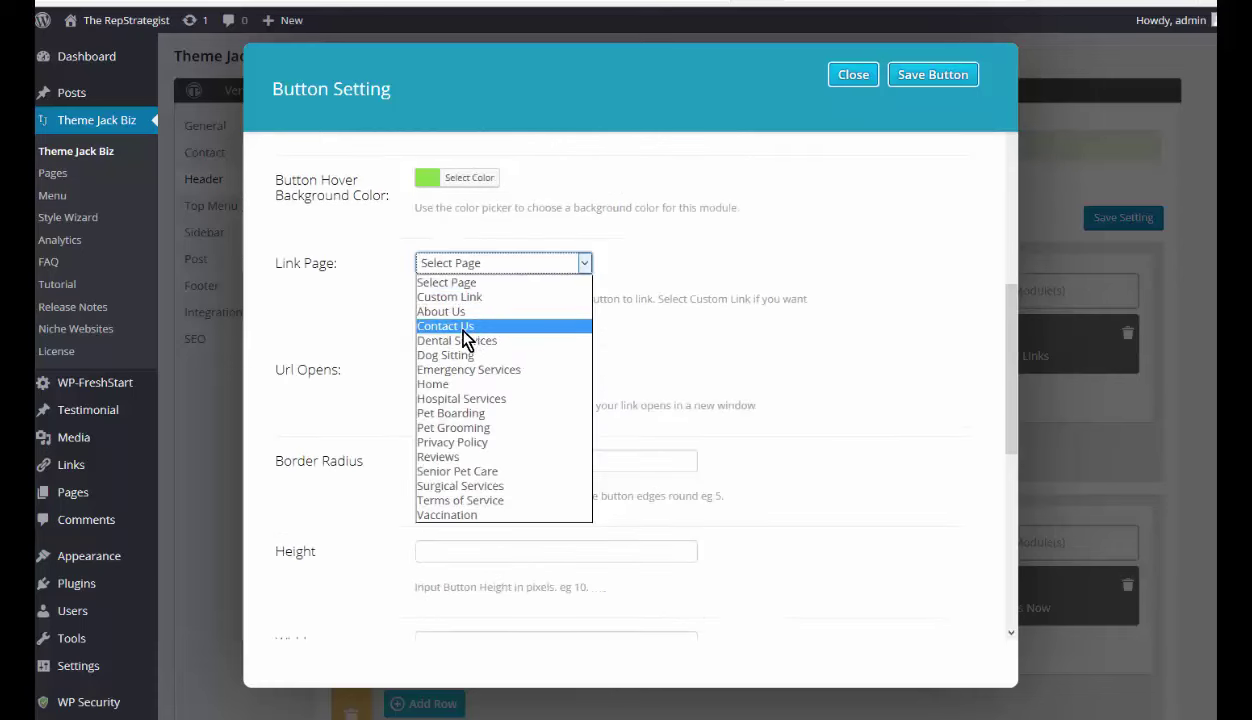
click(462, 333)
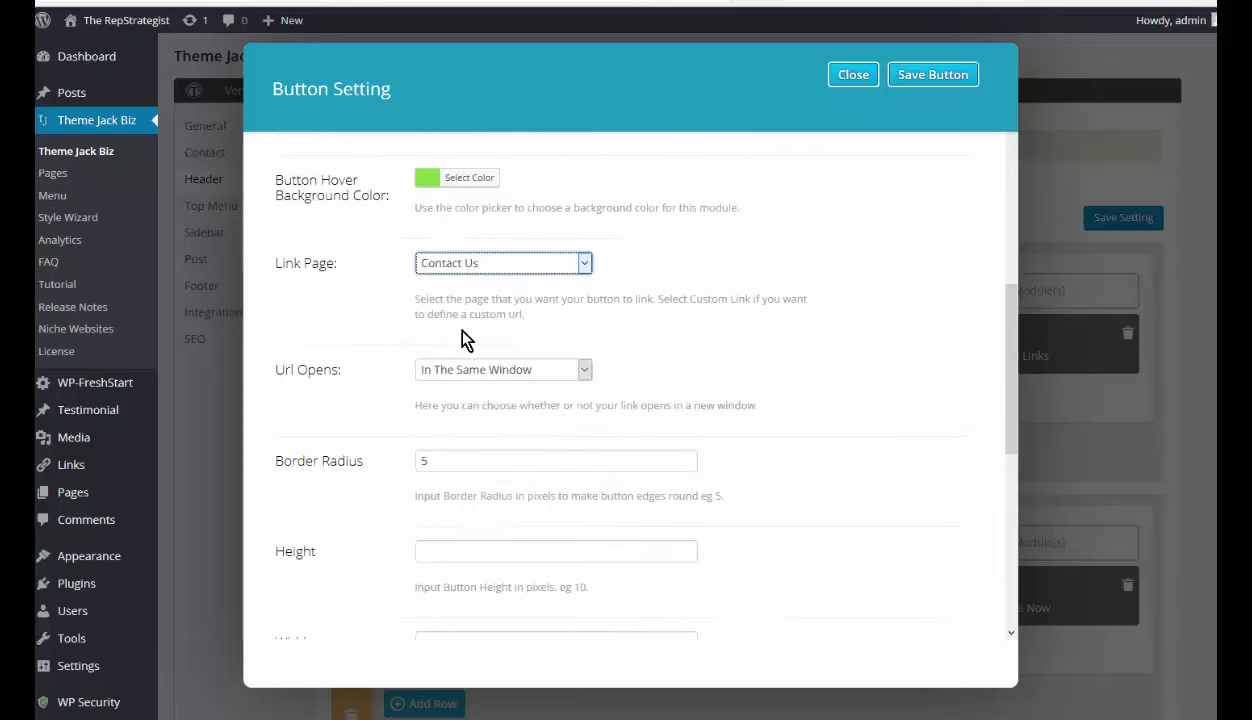
click(586, 381)
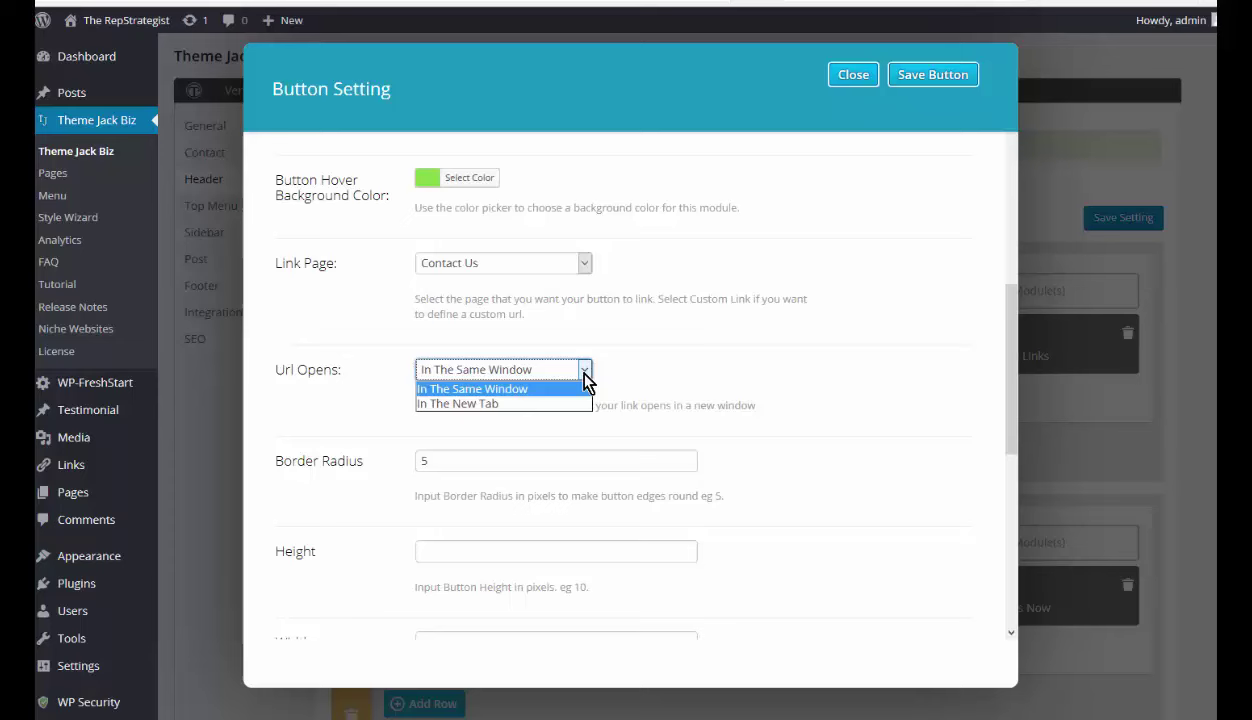
click(486, 404)
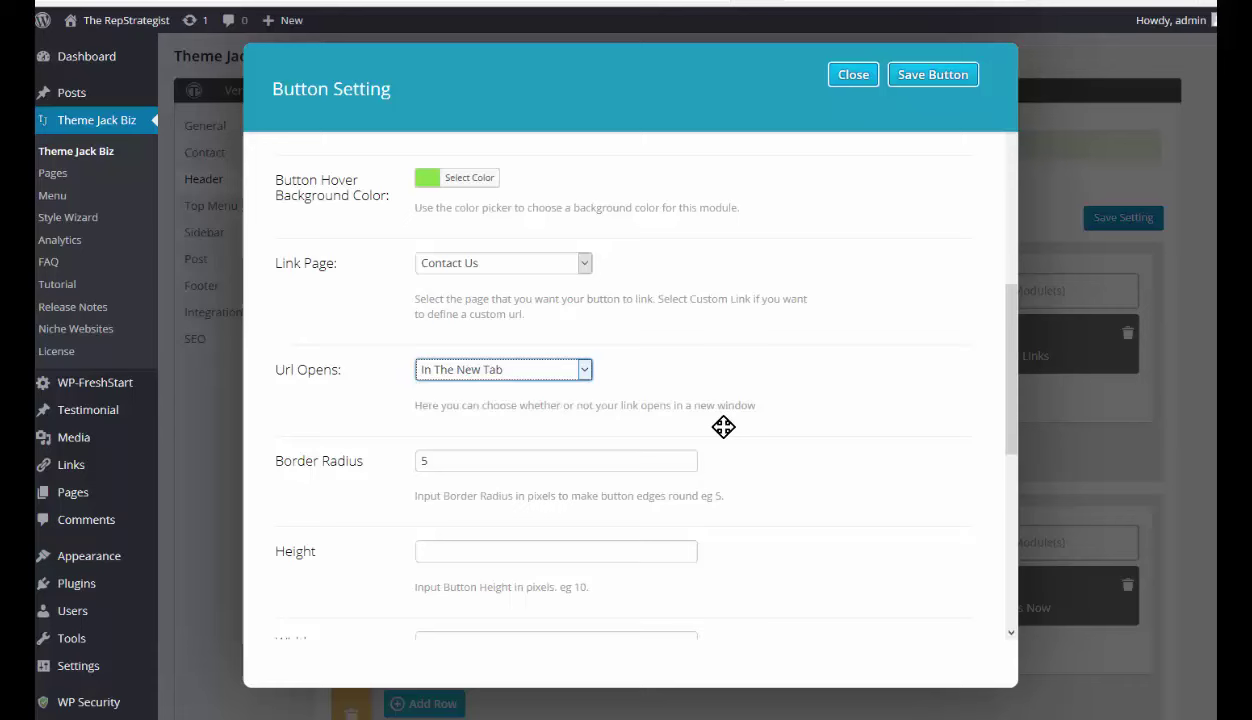
Set the button height to 20 and width to 60%
scroll(723, 428, down, 2)
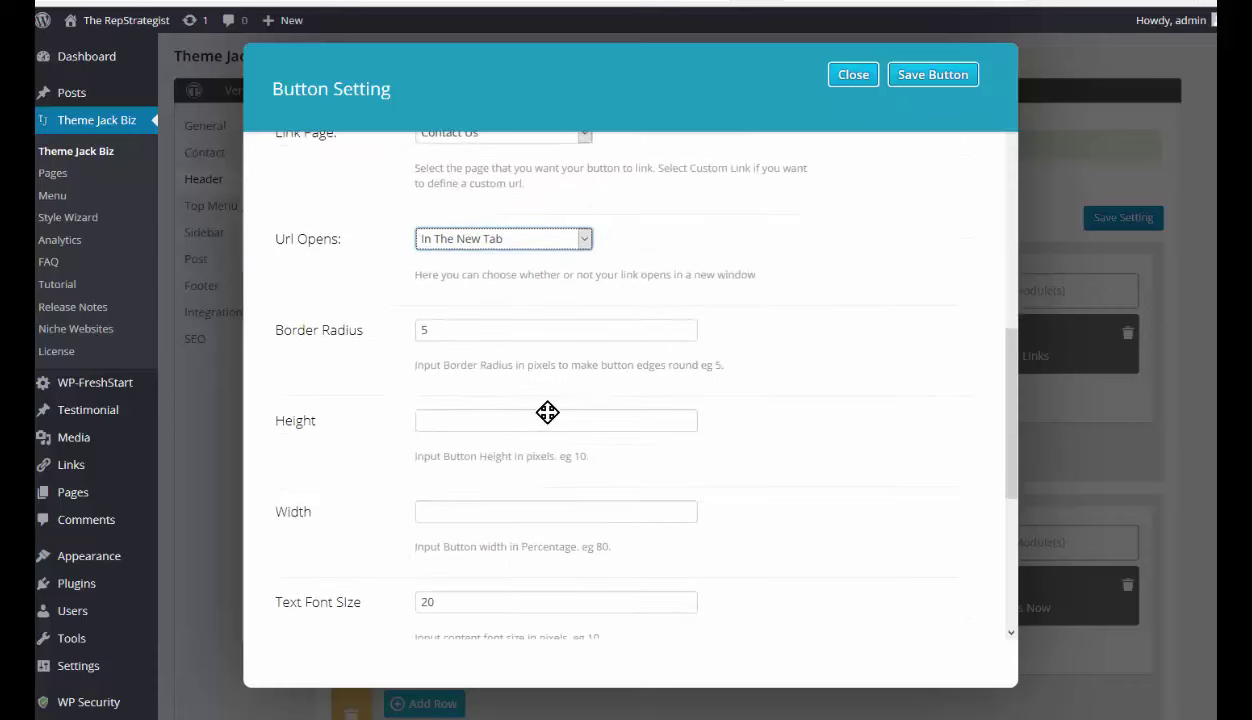
scroll(547, 412, down, 1)
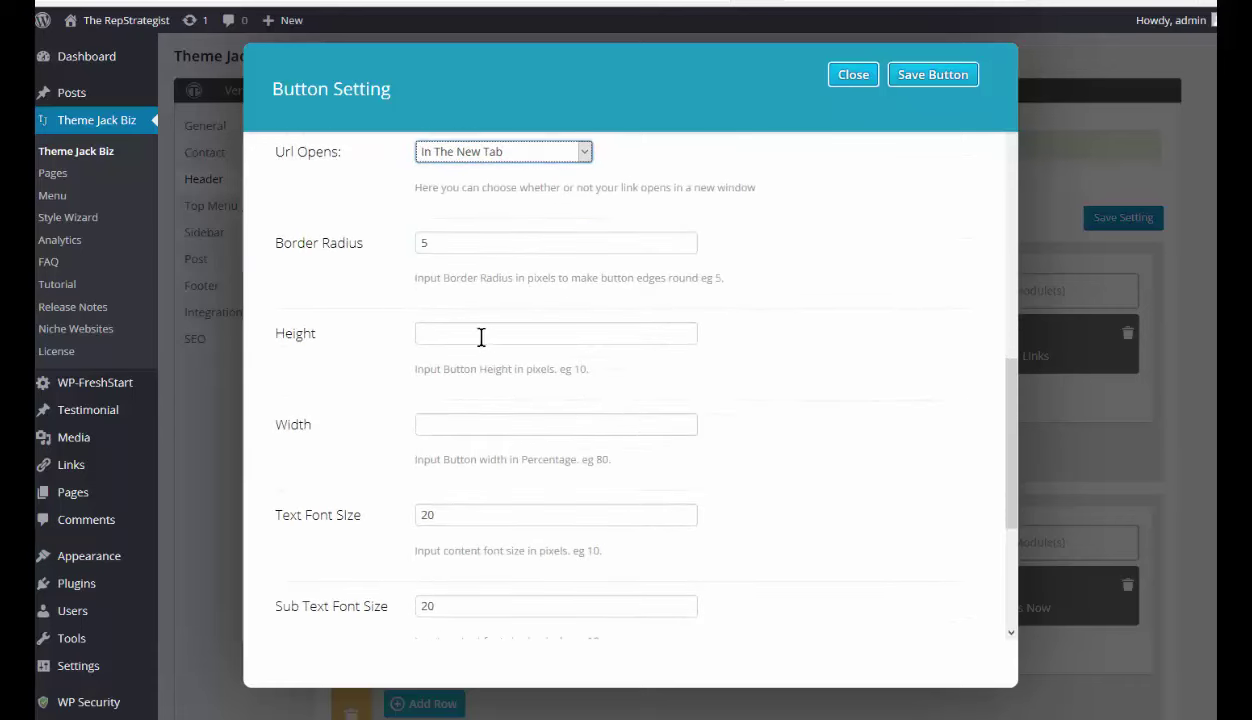
click(446, 333)
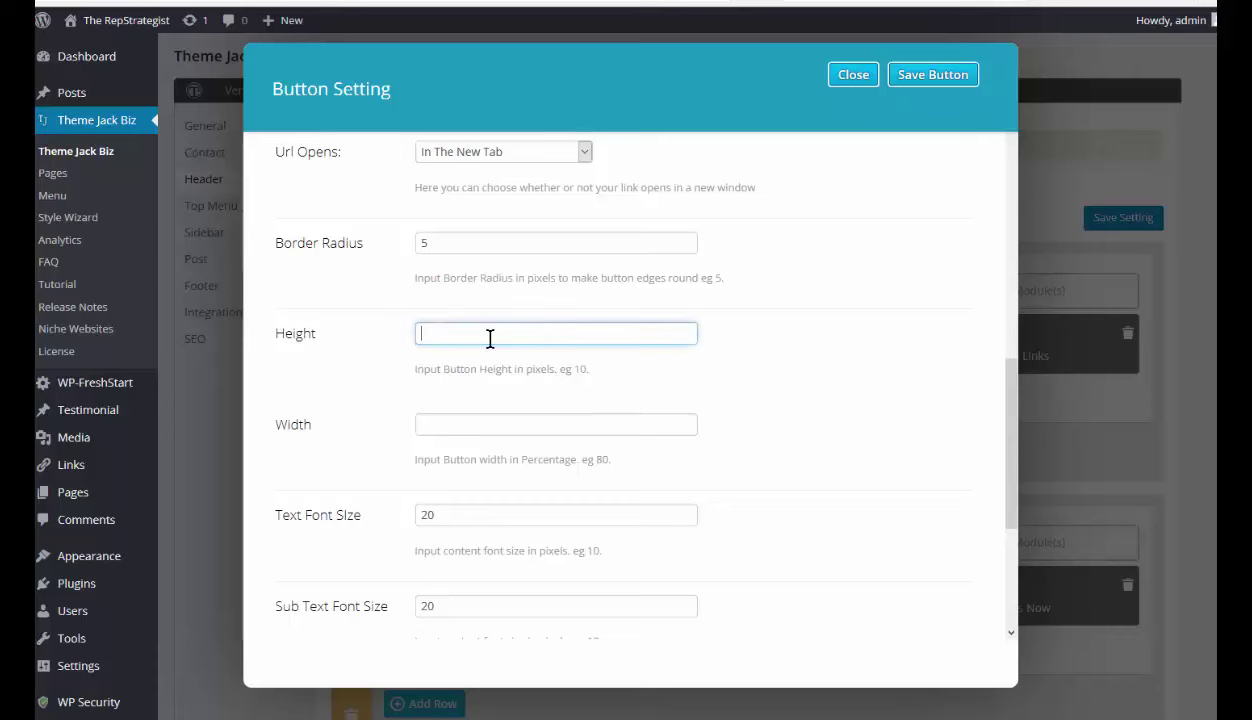
text(20)
scroll(460, 337, down, 1)
click(444, 337)
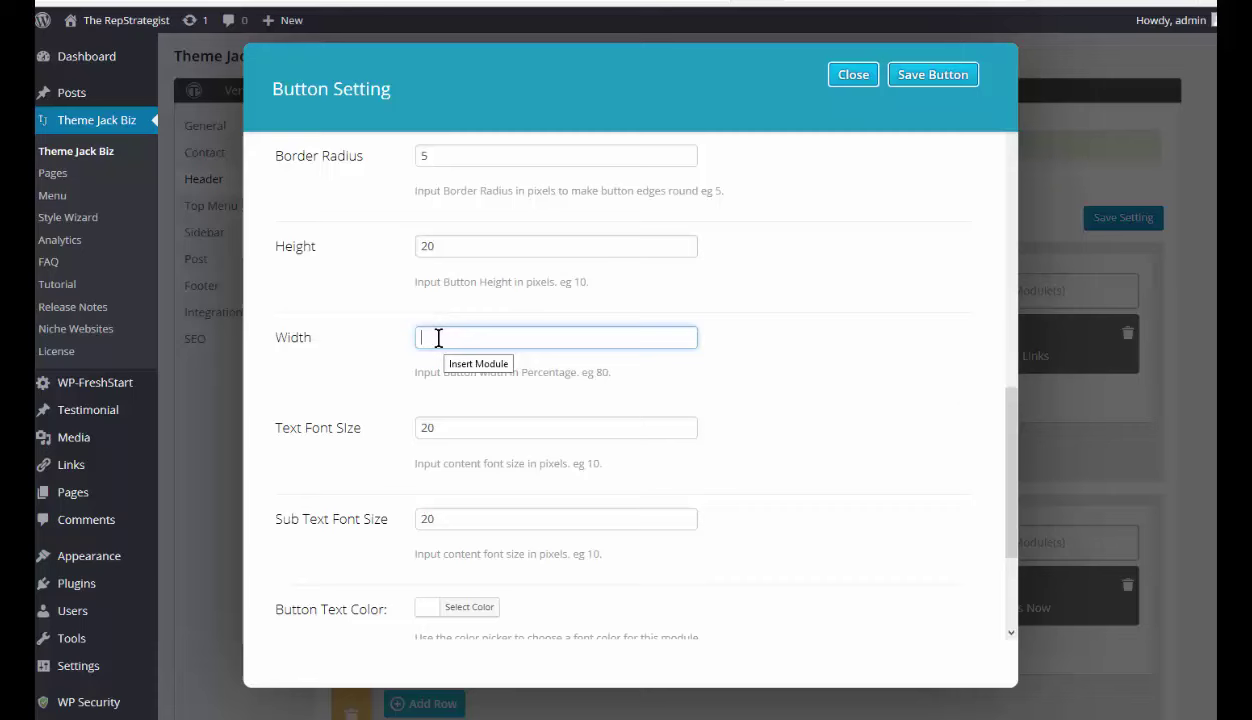
text(60)
Make the button text colour white
scroll(595, 450, down, 1)
scroll(590, 460, down, 1)
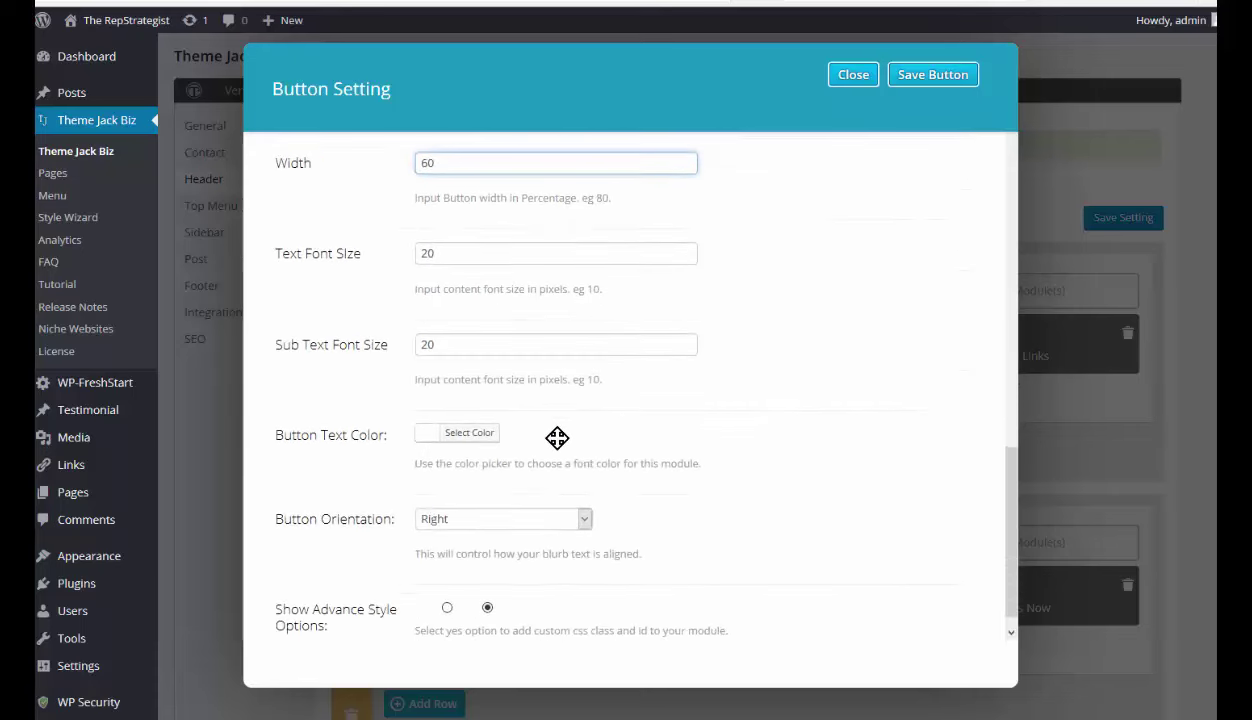
scroll(557, 437, down, 1)
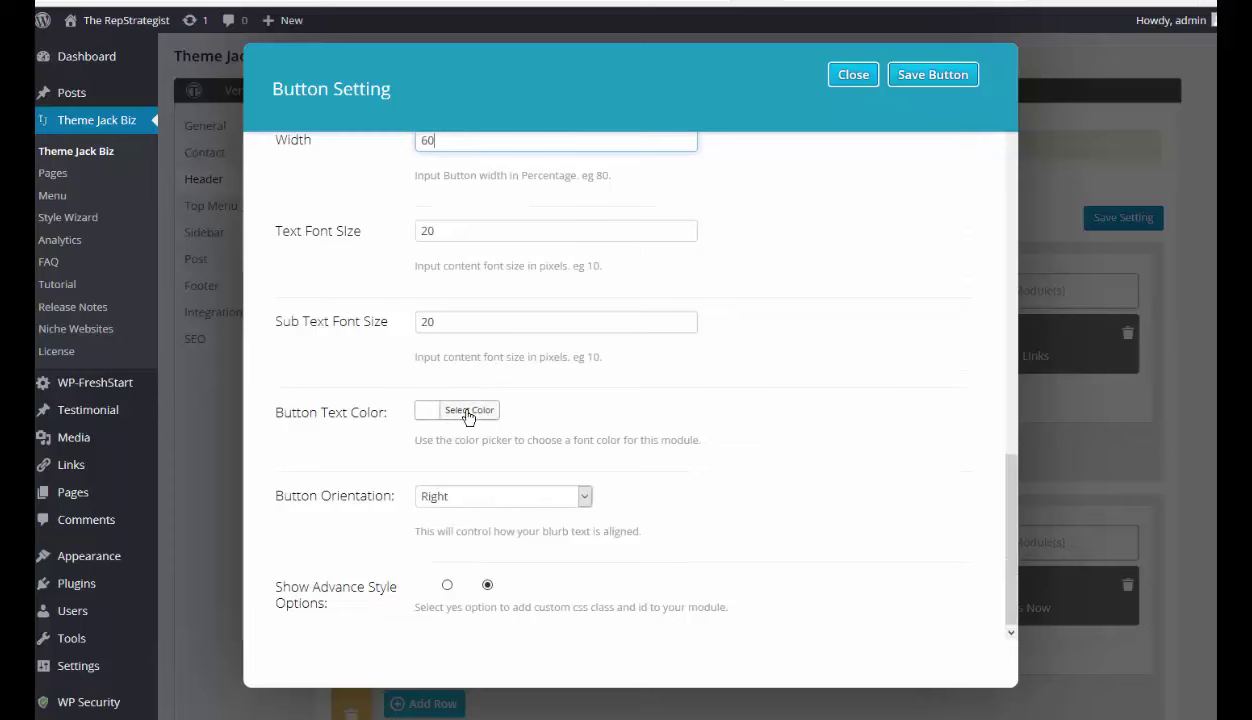
click(467, 414)
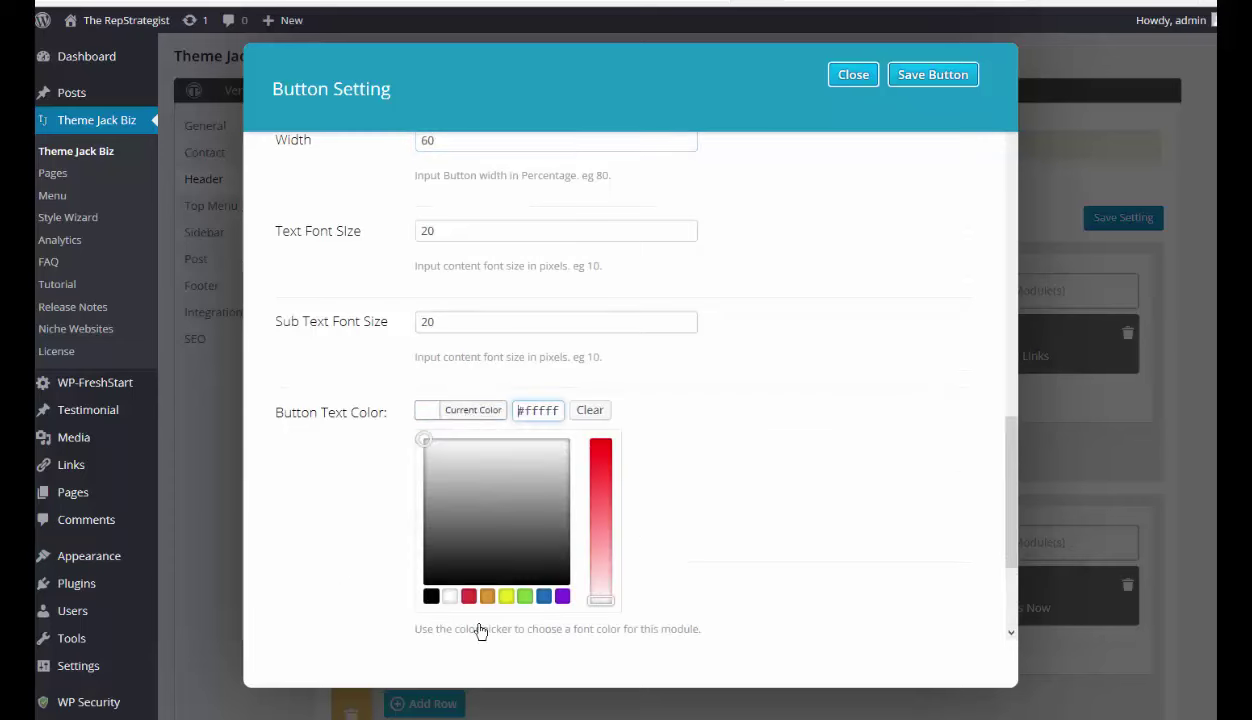
click(450, 598)
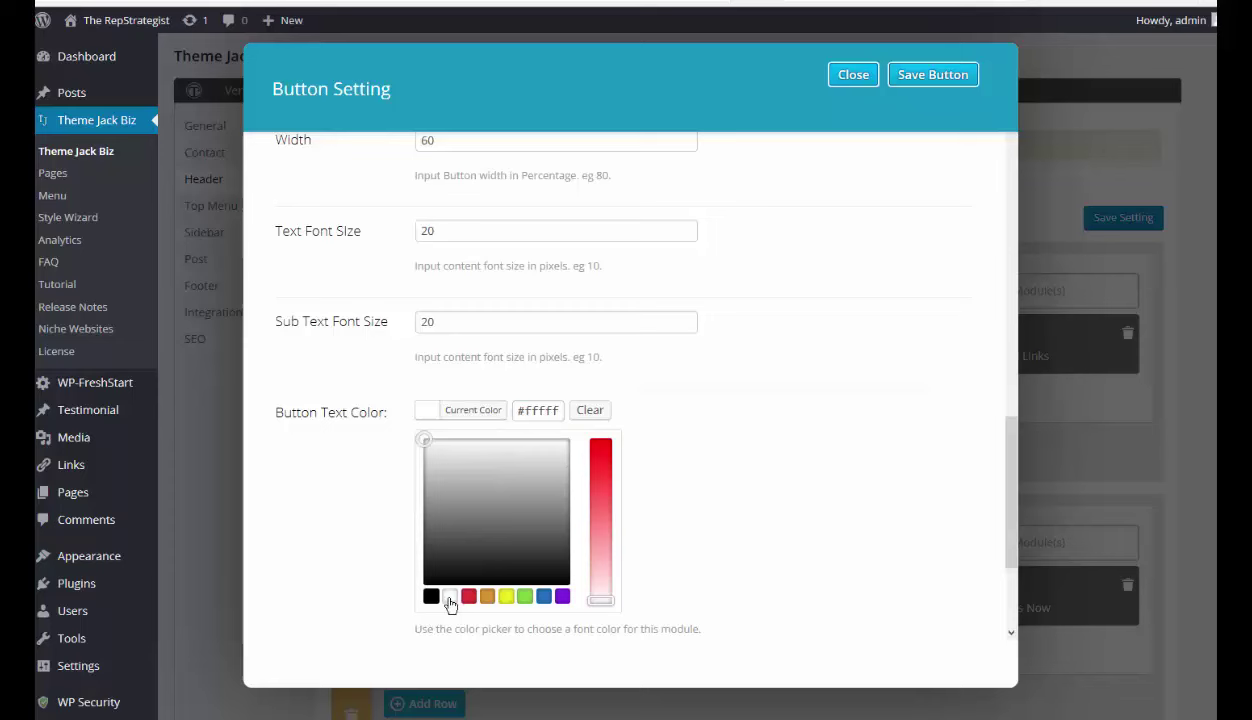
click(702, 469)
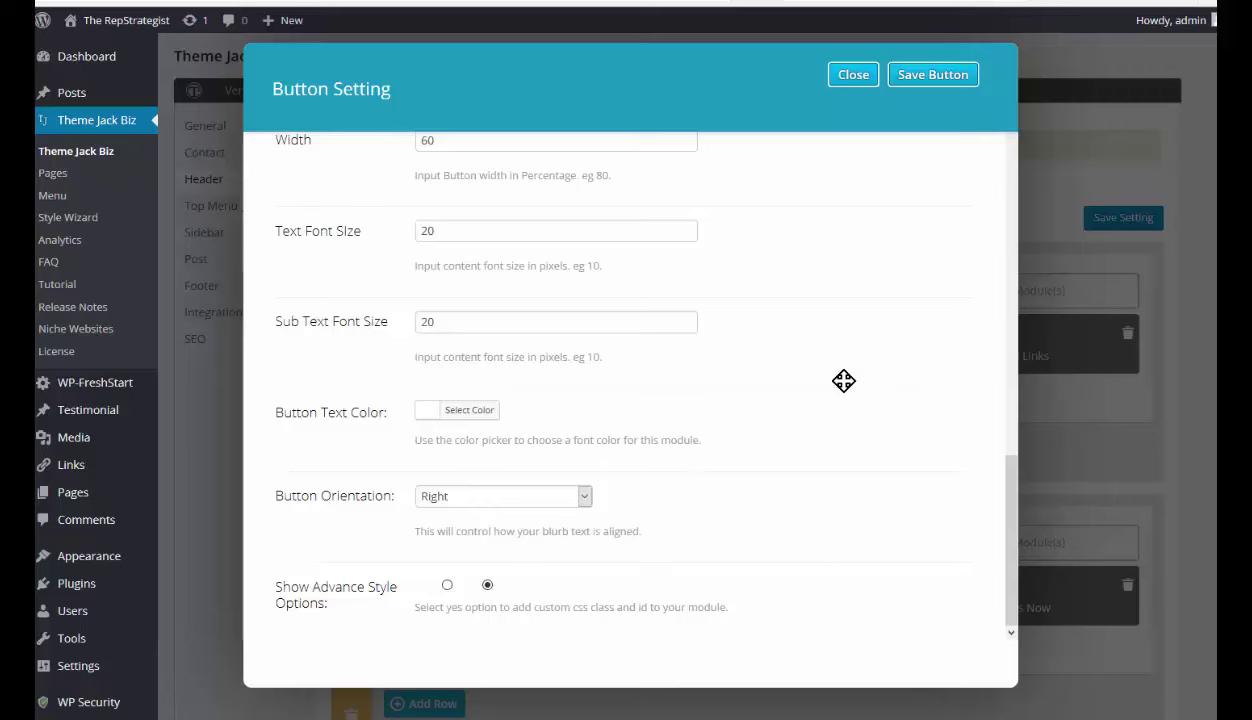
Save the button settings and reload the live front page to inspect the Call Us Now button
click(929, 81)
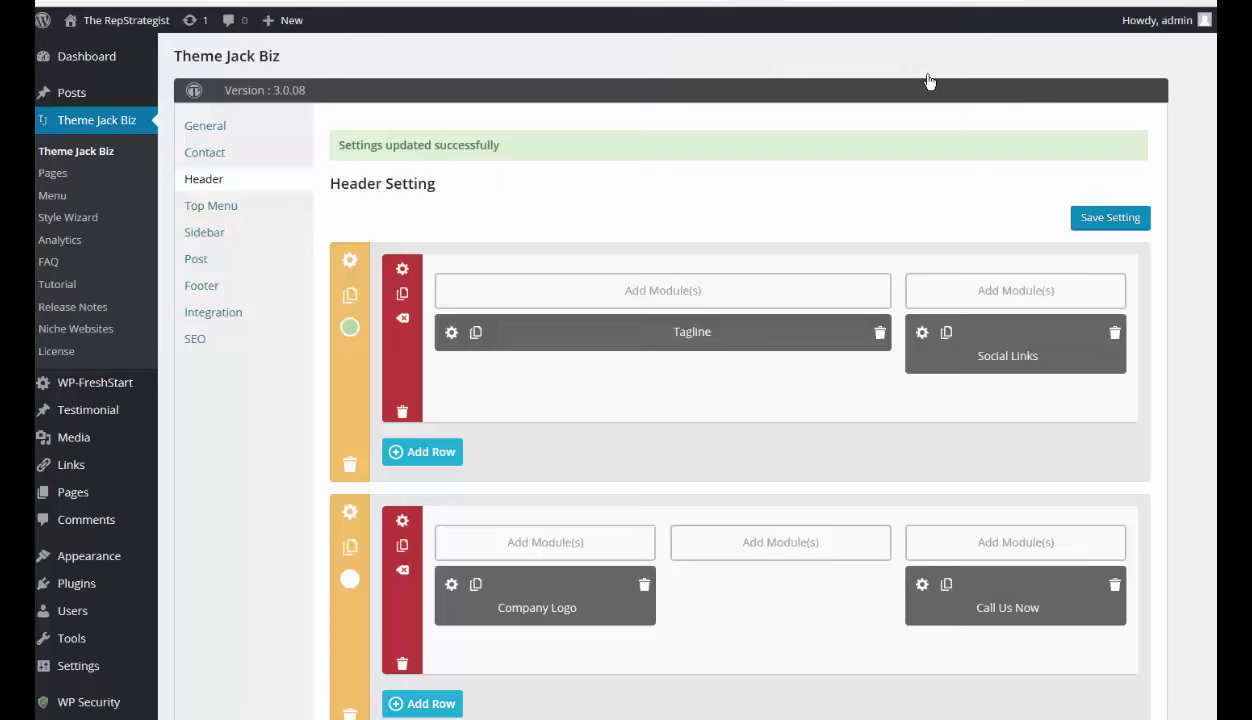
scroll(1000, 195, down, 1)
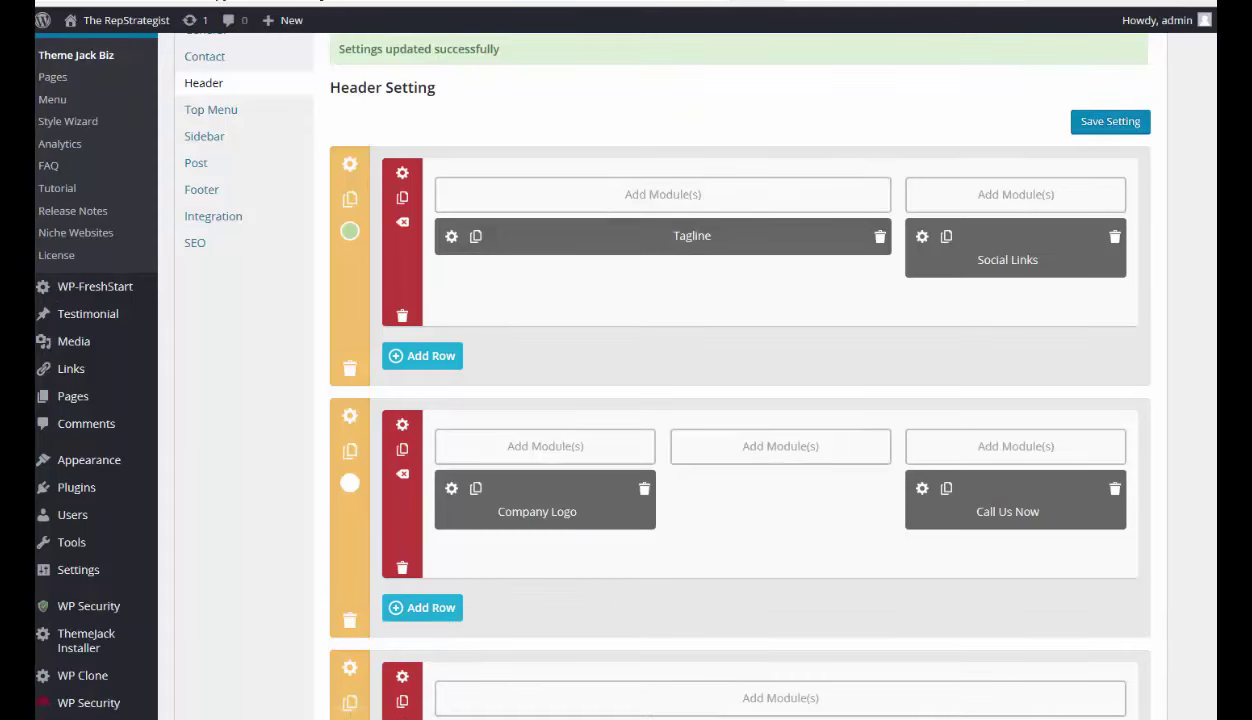
key(ctrl+Tab)
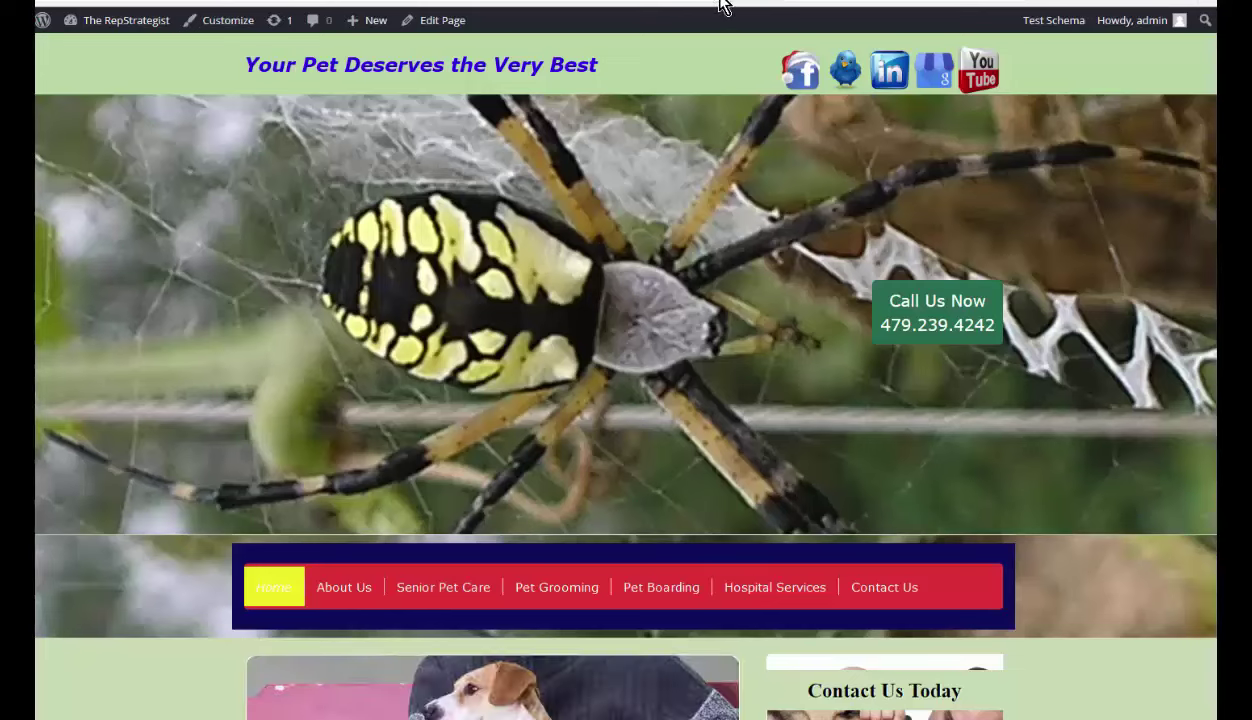
key(F5)
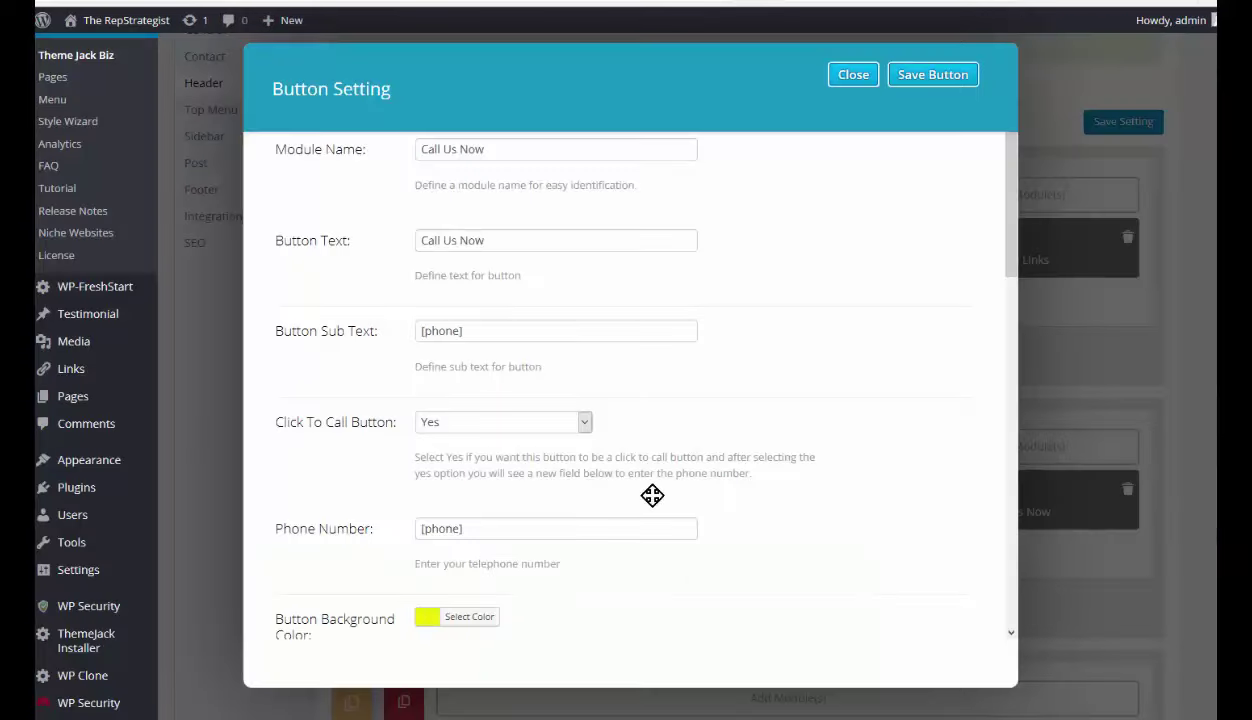
Change the Call Us Now button height to 150 and width to 80%
scroll(960, 340, down, 3)
drag(1018, 335, 1009, 492)
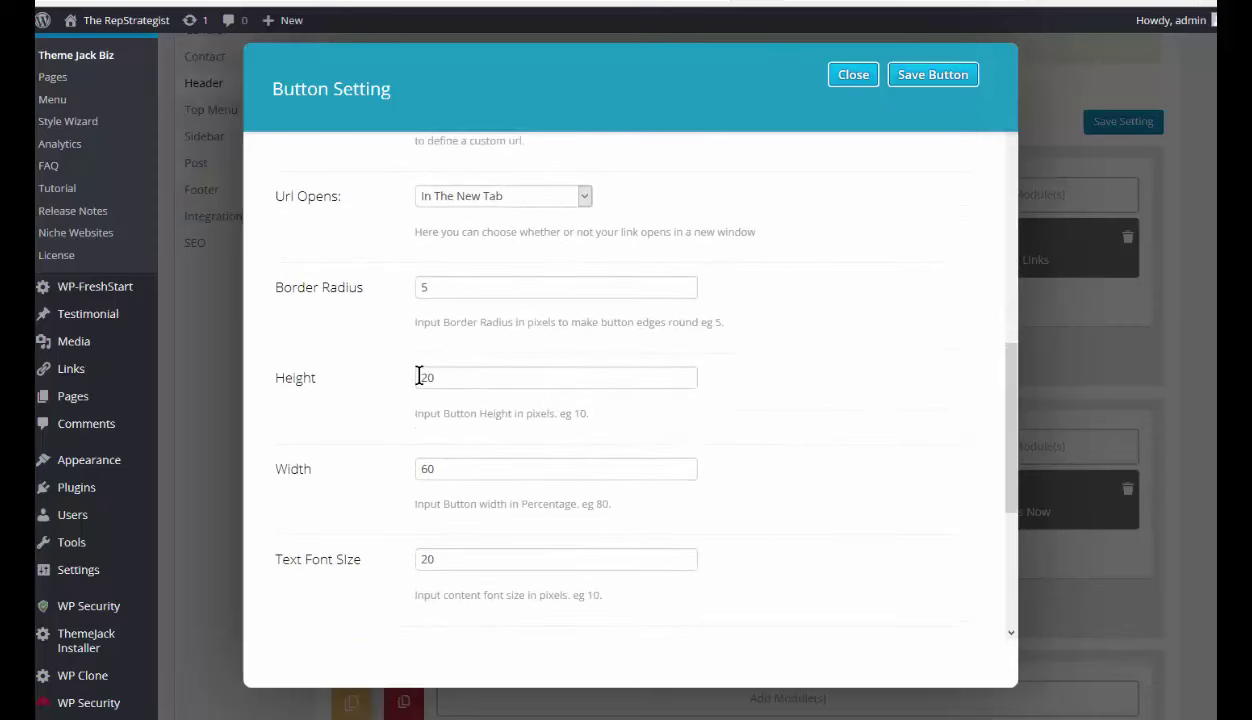
drag(419, 376, 436, 377)
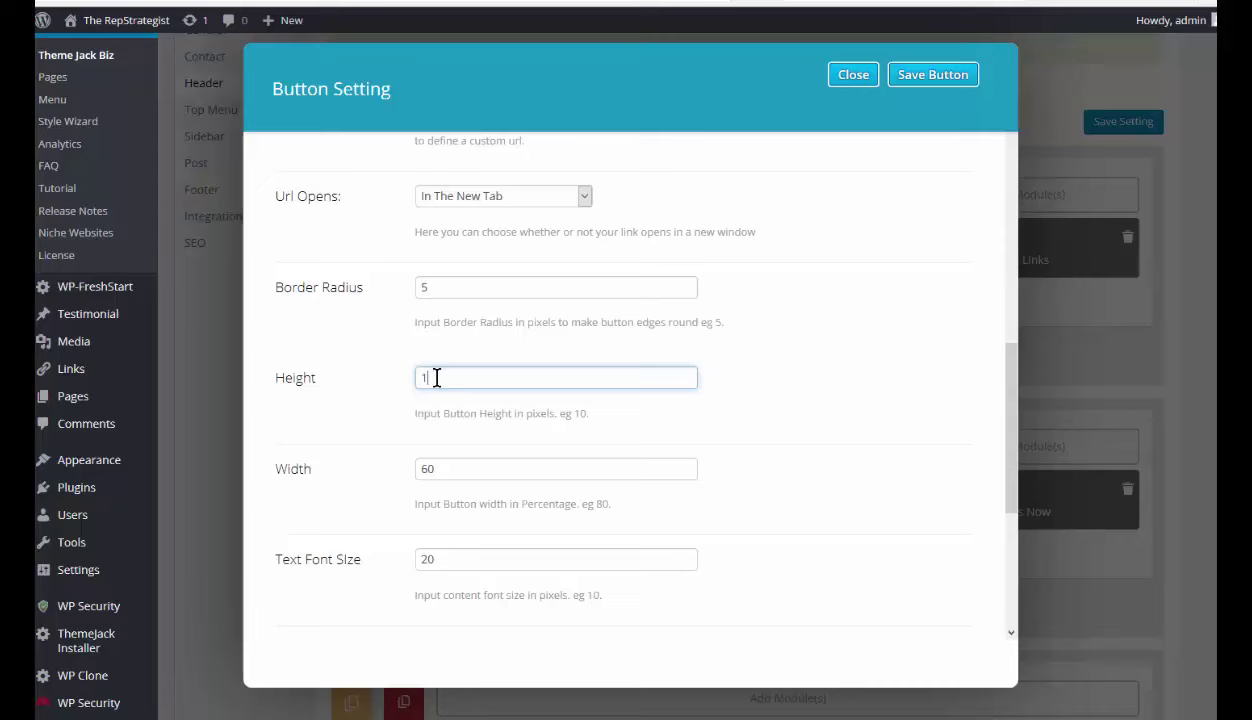
text(150)
double_click(421, 467)
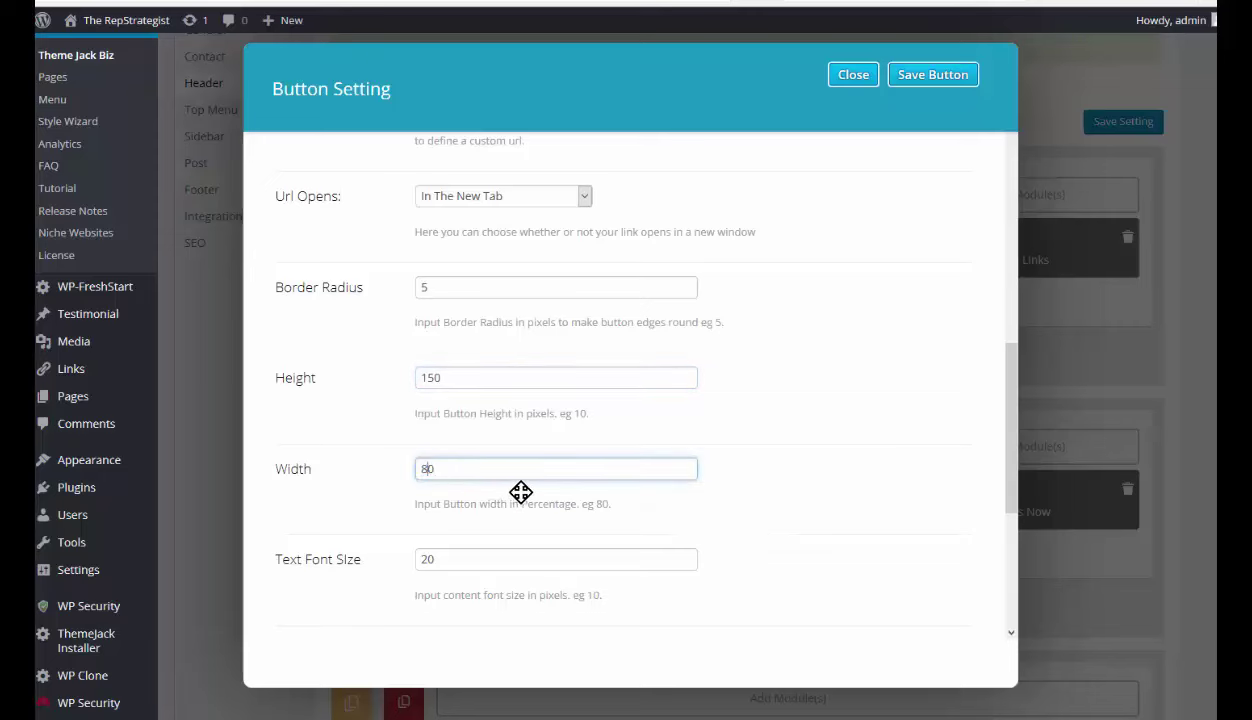
scroll(522, 494, down, 2)
scroll(524, 494, down, 2)
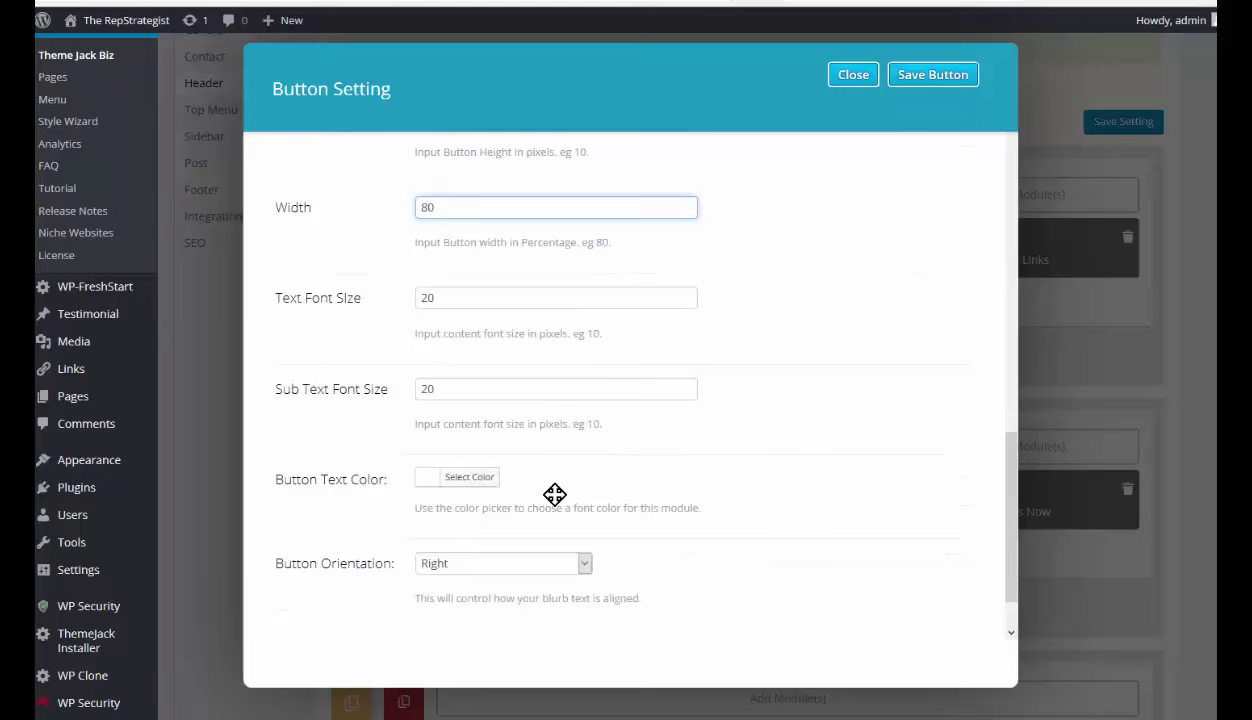
scroll(576, 491, down, 1)
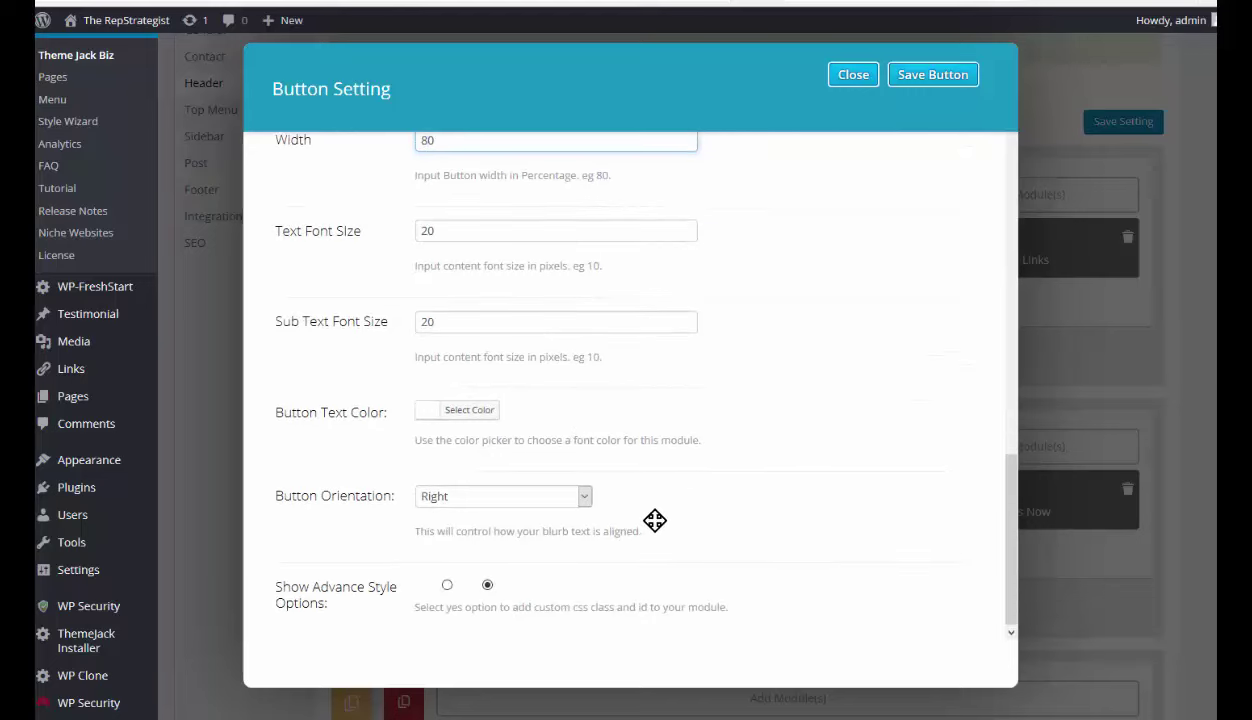
scroll(654, 519, up, 3)
Save the new button size and view the enlarged yellow button on the live front page
click(922, 85)
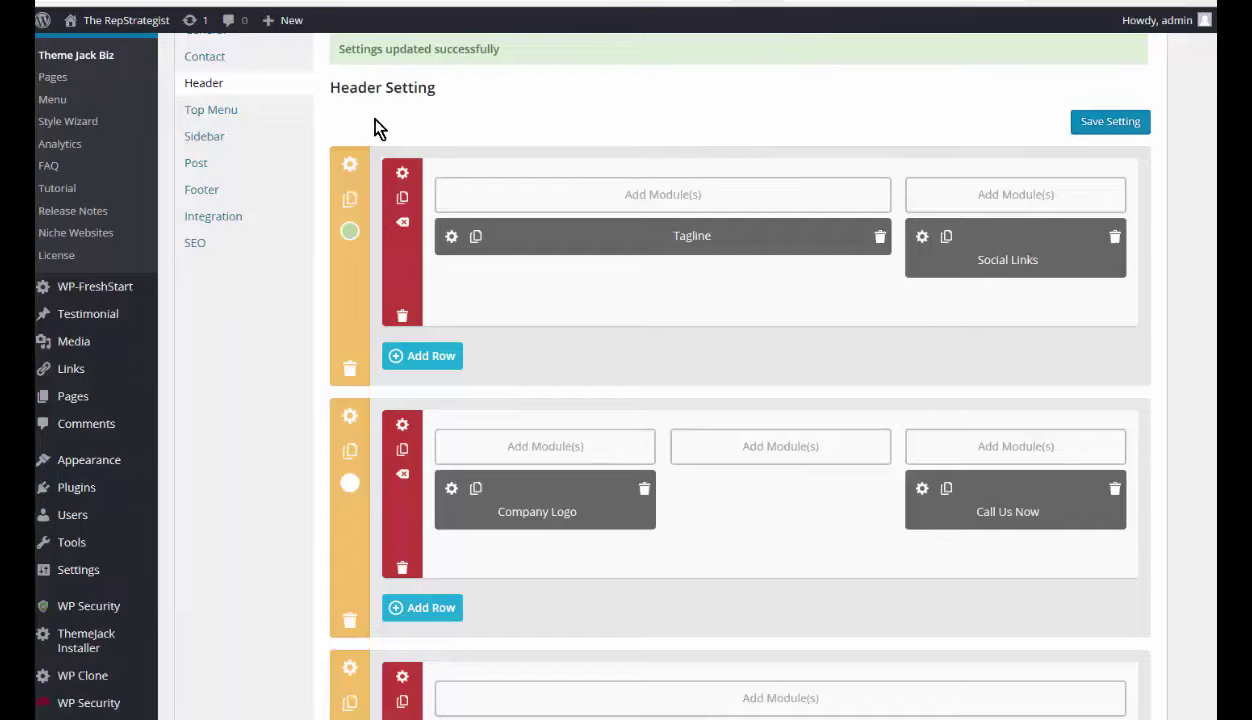
click(716, 3)
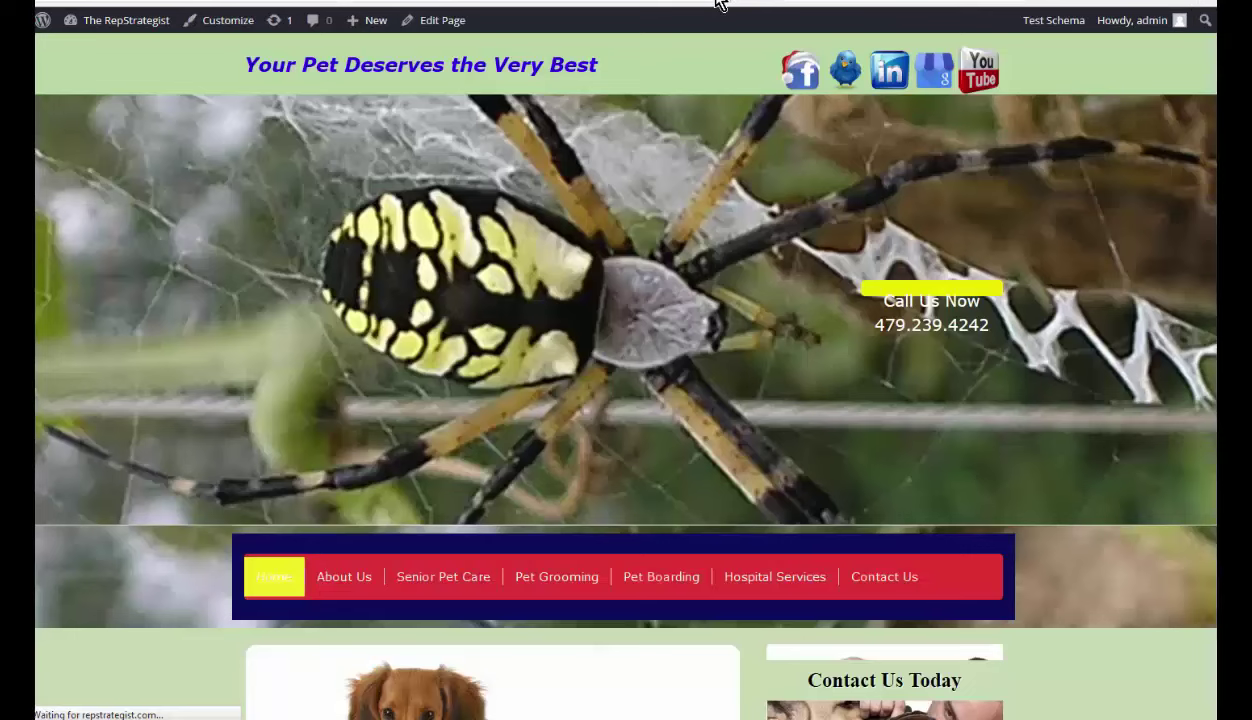